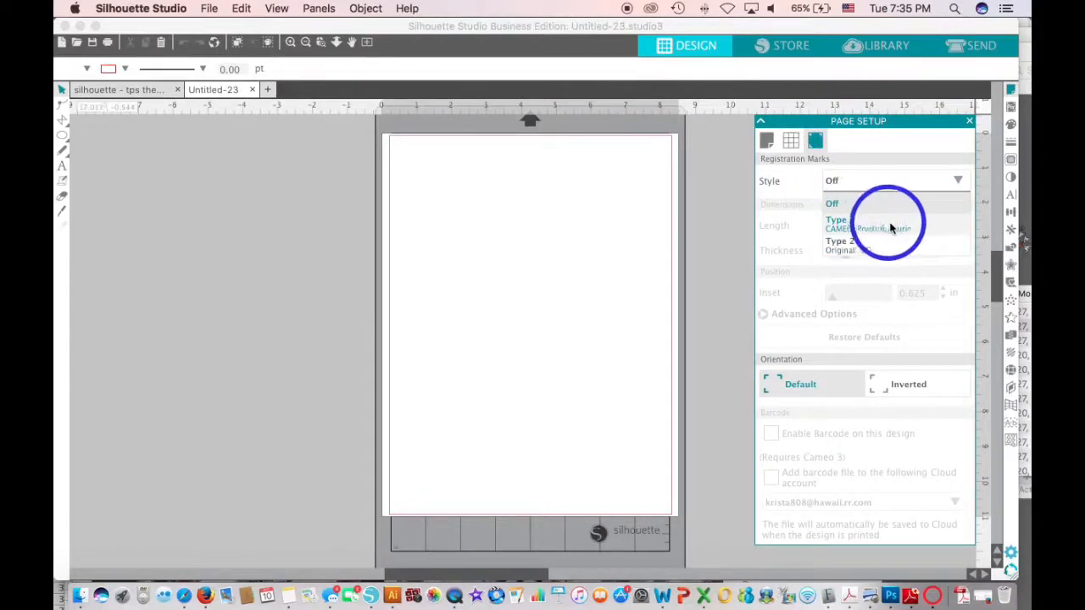
# - Set the page's registration marks to the Type 1 style
pyautogui.click(864, 224)
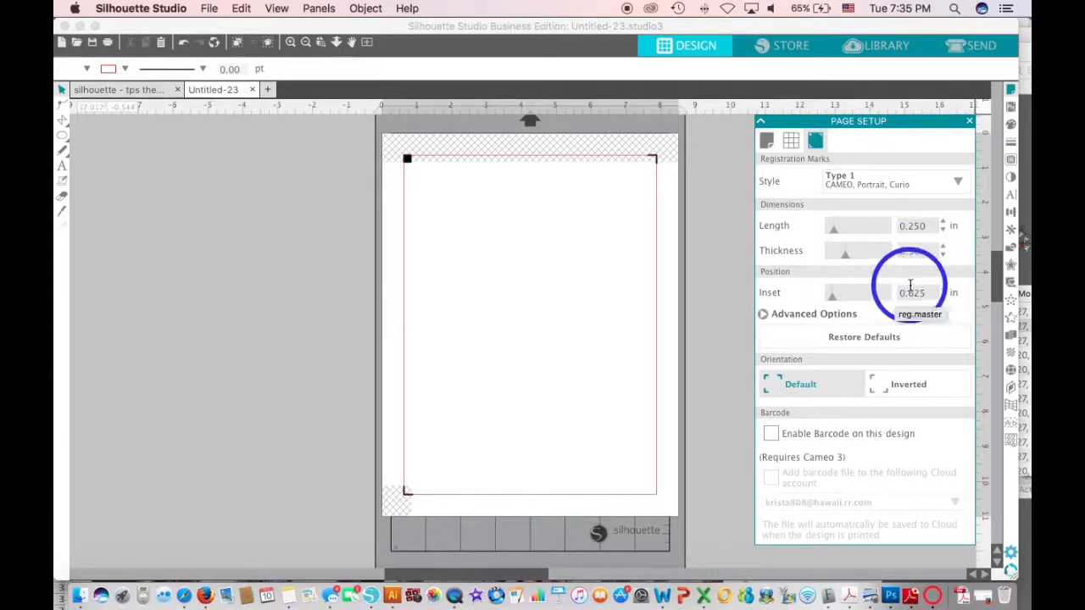
# - Place h17_BatFloral1.png from the Halloween 17 TPS ICONS folder on the page and enlarge it to about 4.8 in wide
pyautogui.click(82, 595)
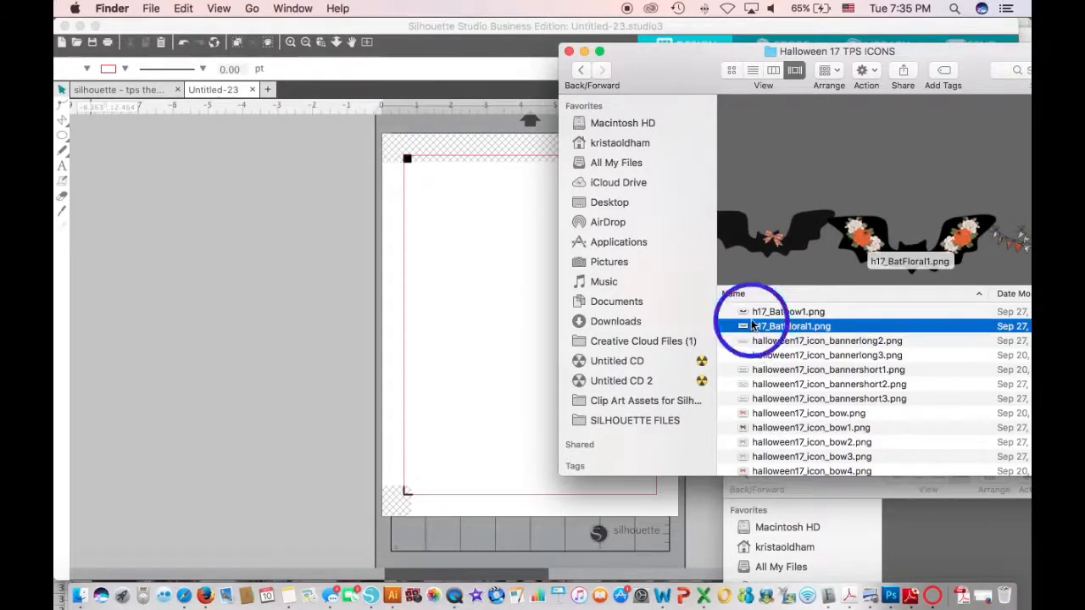
pyautogui.moveTo(748, 326); pyautogui.dragTo(483, 219)
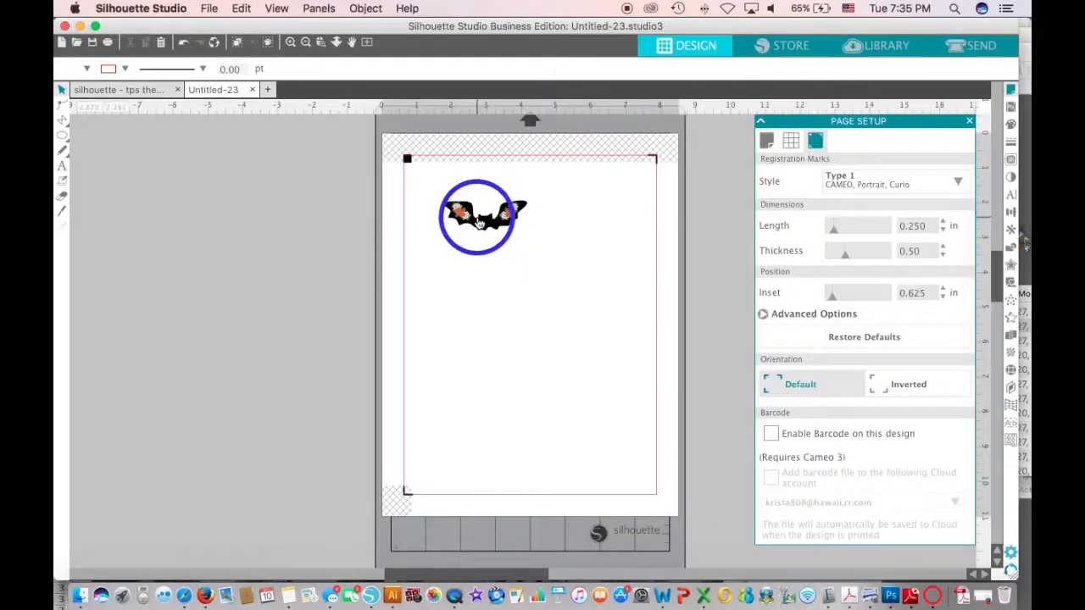
pyautogui.click(483, 219)
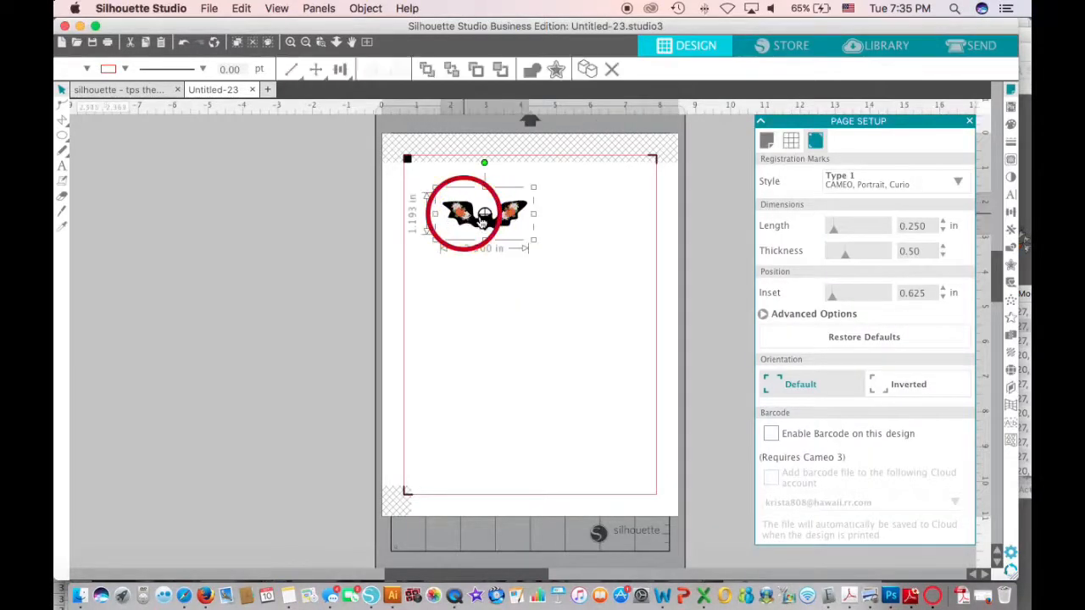
pyautogui.moveTo(532, 243); pyautogui.dragTo(608, 292)
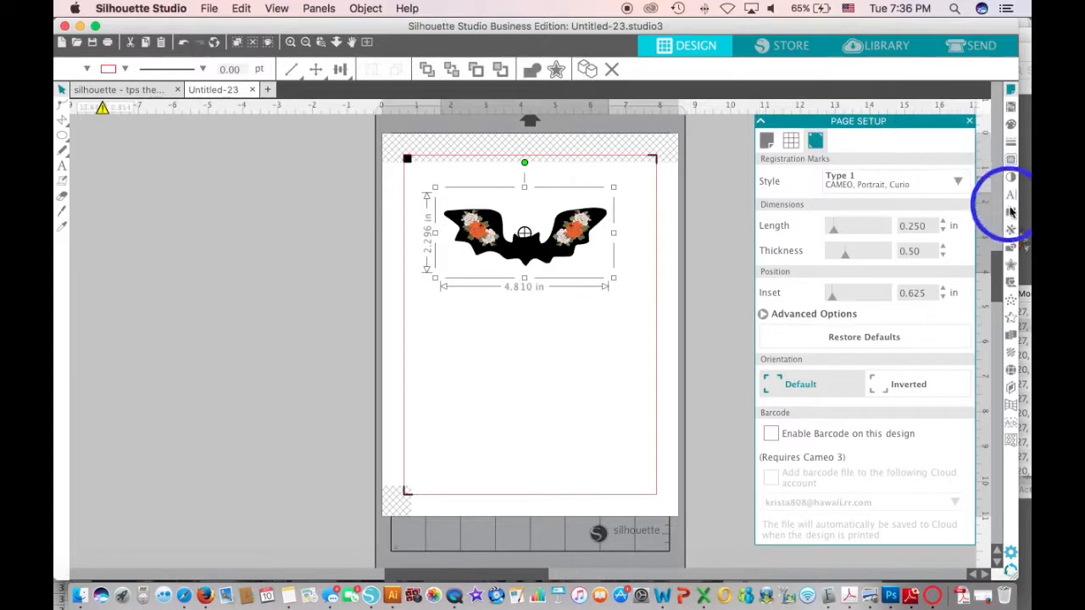
# - Trace the outer edge of the whole floral bat image with the threshold at 100%
pyautogui.click(1010, 166)
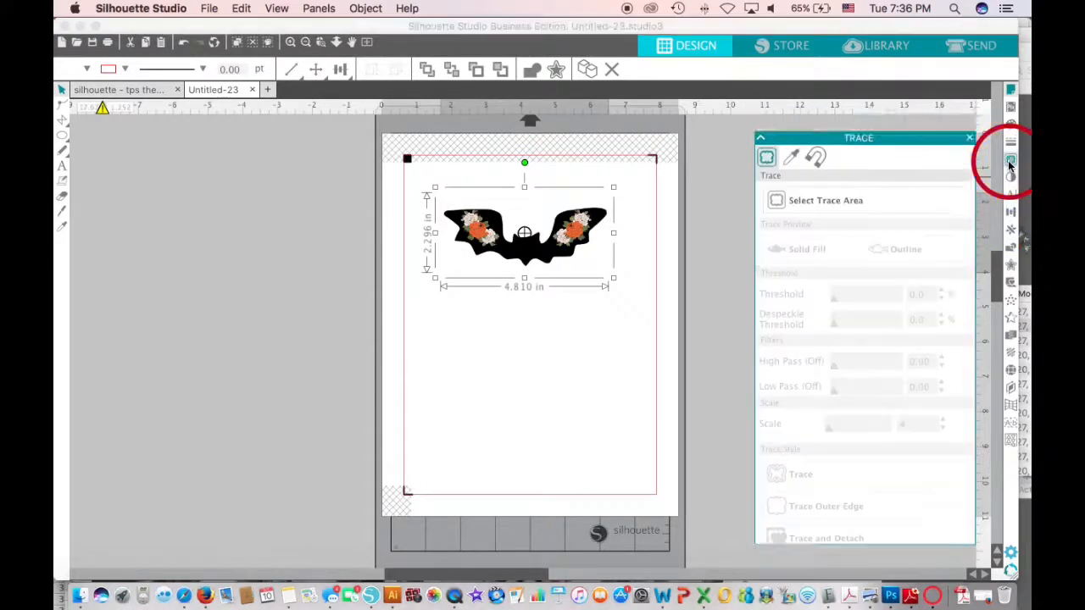
pyautogui.click(784, 188)
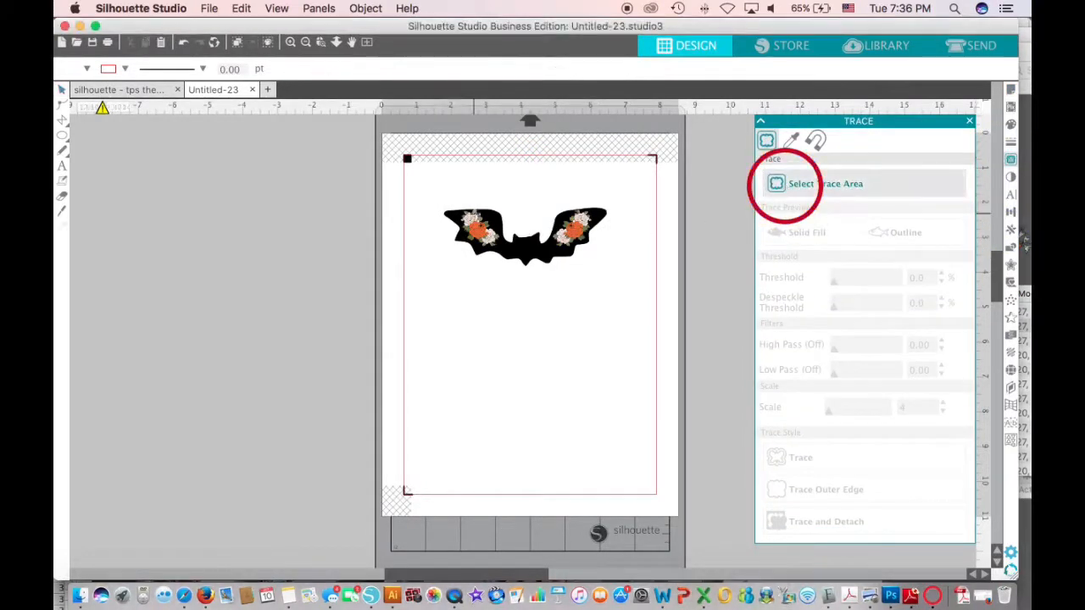
pyautogui.moveTo(429, 183); pyautogui.dragTo(623, 285)
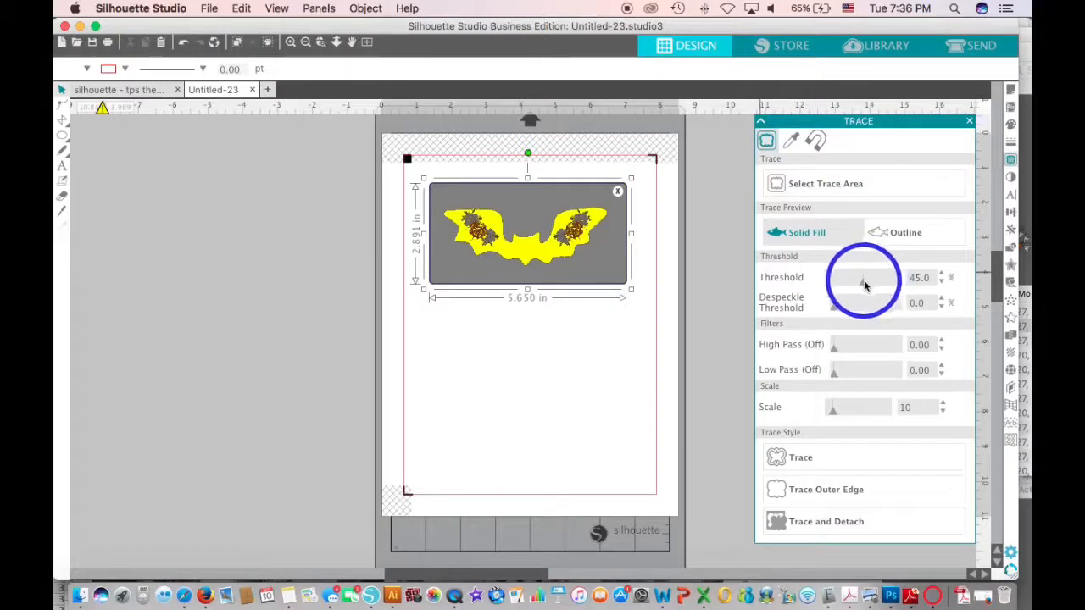
pyautogui.moveTo(864, 281); pyautogui.dragTo(901, 285)
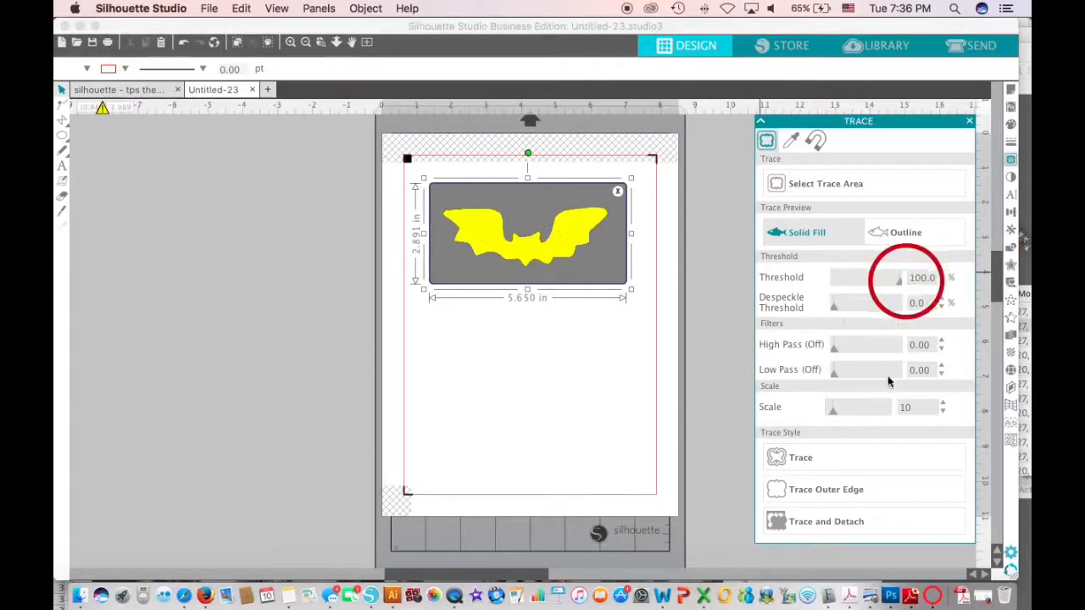
pyautogui.click(812, 492)
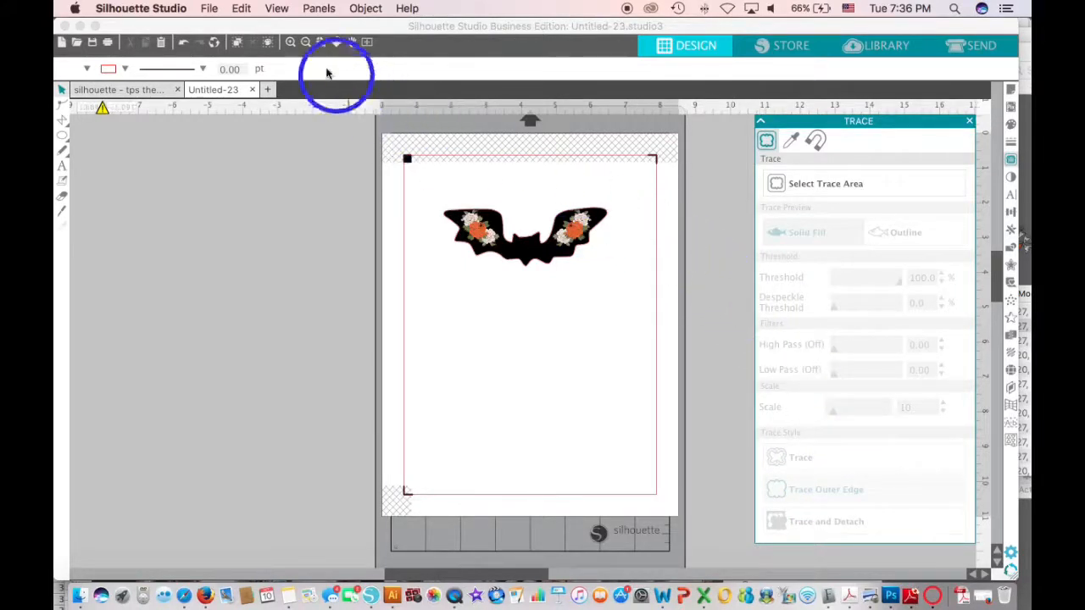
# - Change the line color of the bat's traced outline to blue
pyautogui.click(293, 46)
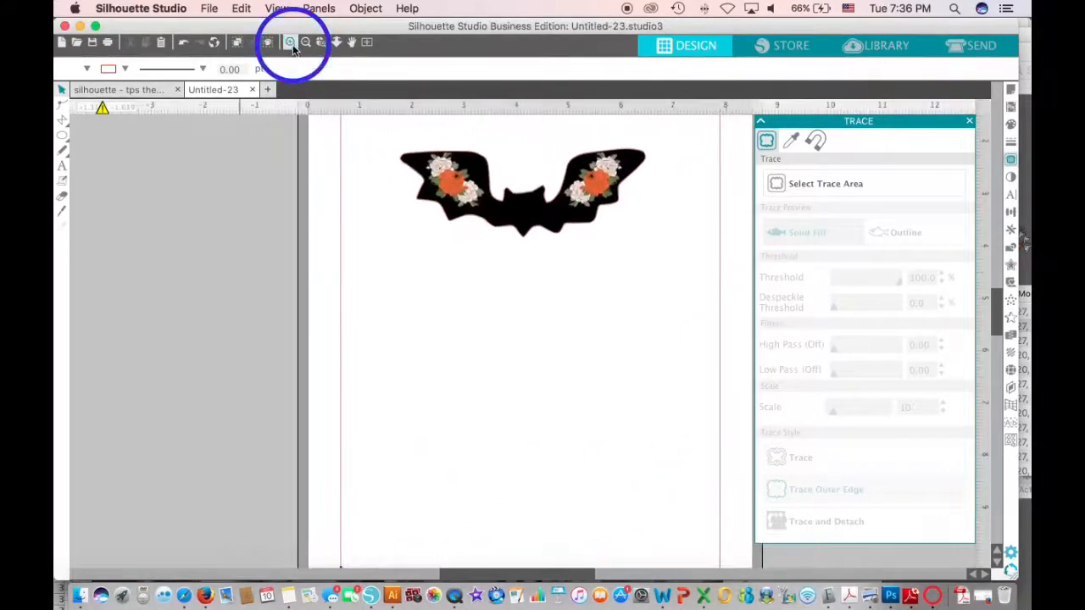
pyautogui.click(292, 46)
pyautogui.scroll(5, 381, 283)
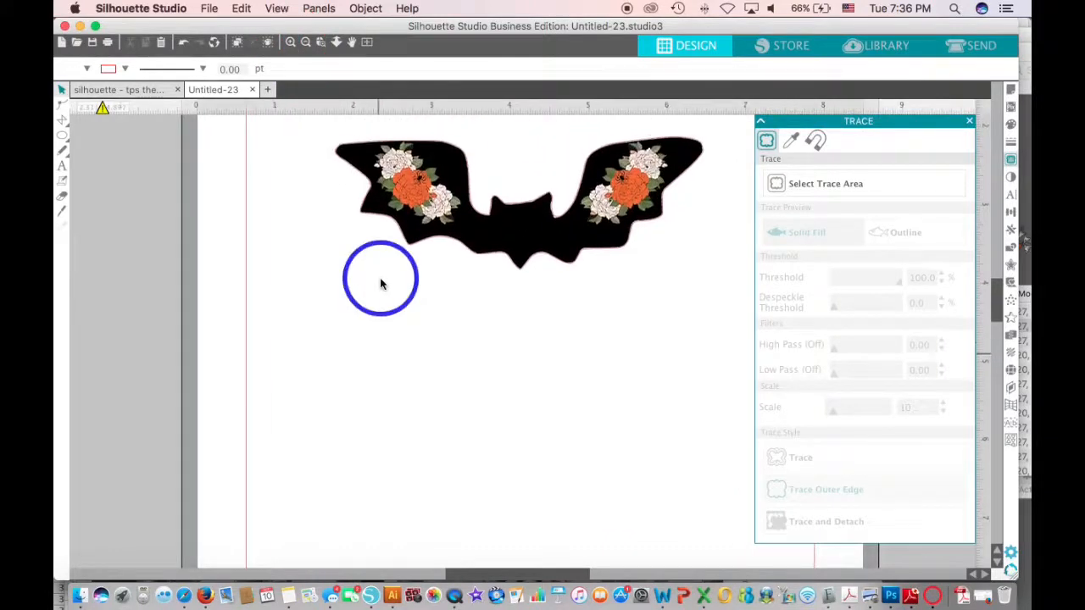
pyautogui.hscroll(3, 381, 284)
pyautogui.scroll(1, 381, 284)
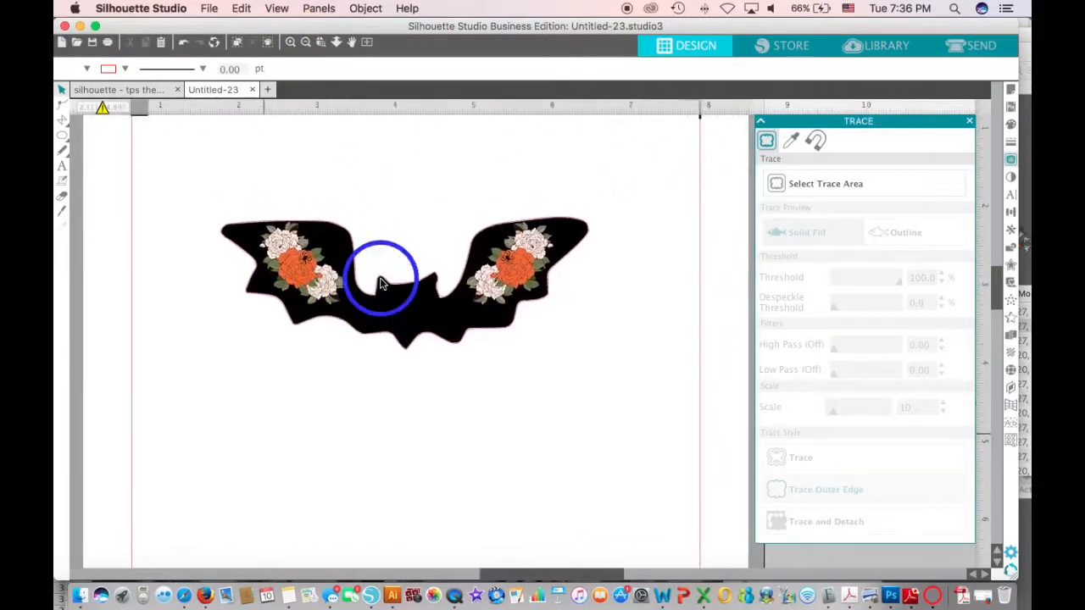
pyautogui.hscroll(2, 381, 284)
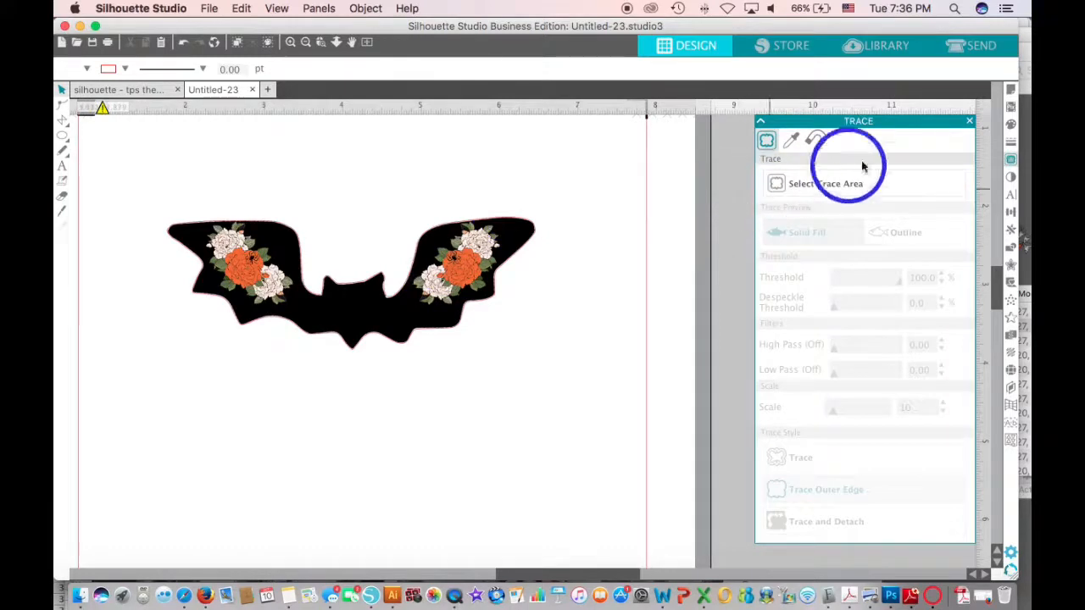
pyautogui.click(1013, 143)
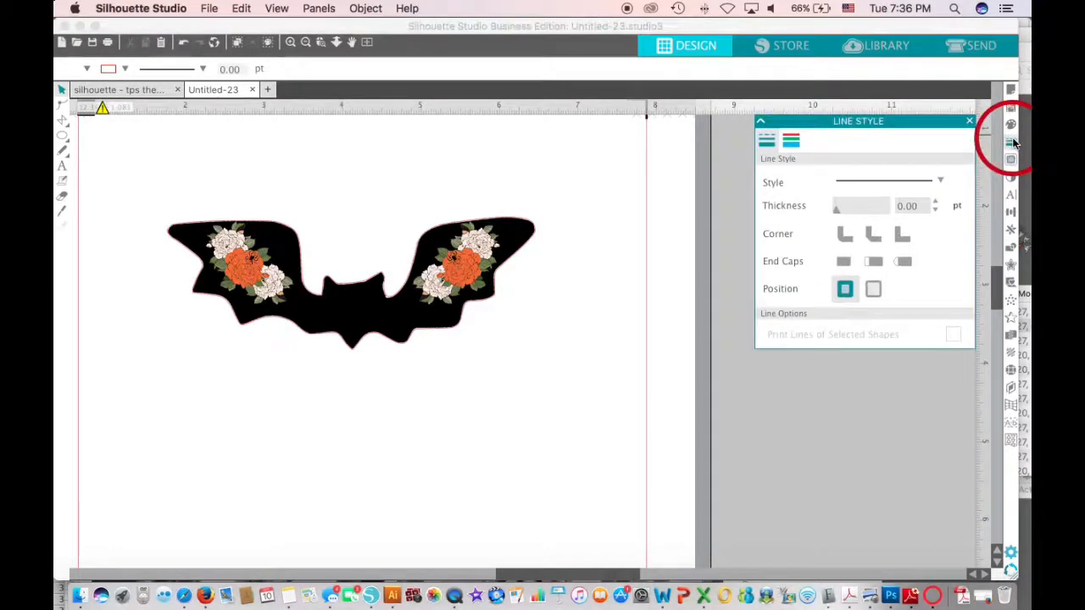
pyautogui.click(793, 143)
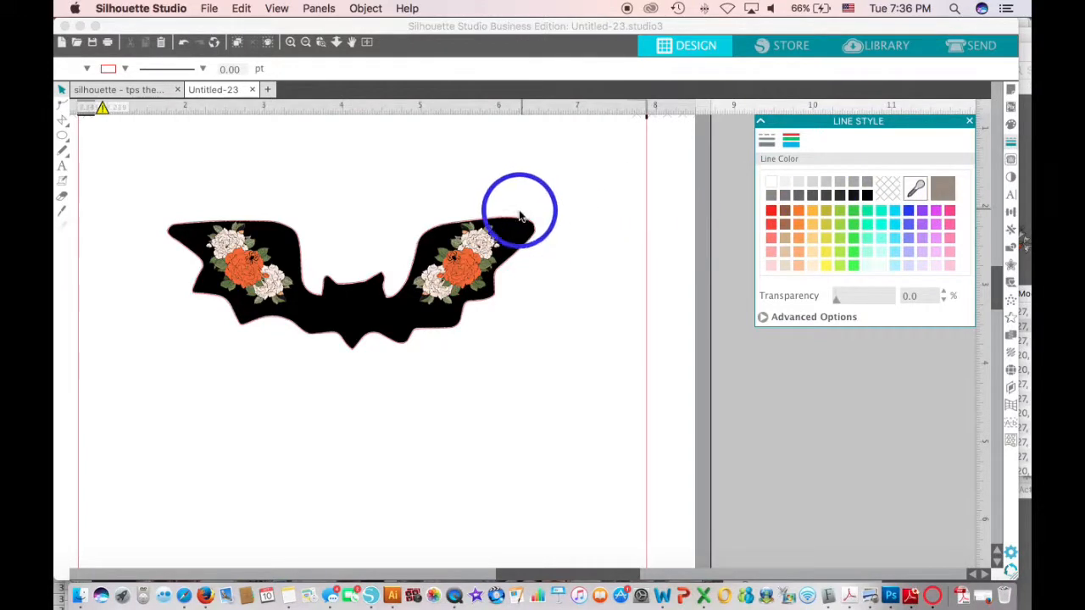
pyautogui.click(492, 222)
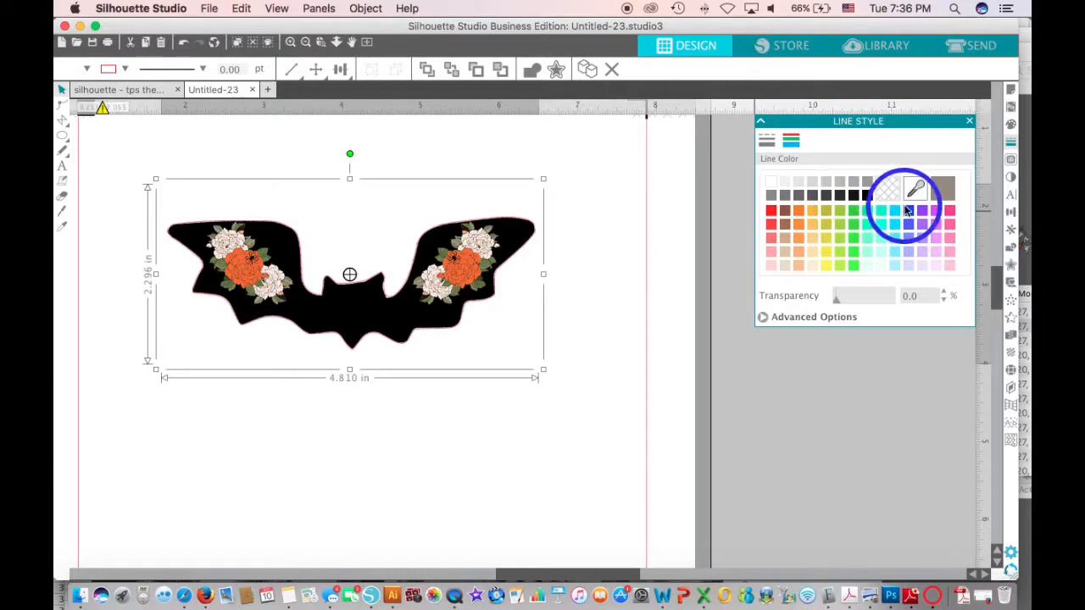
pyautogui.click(481, 224)
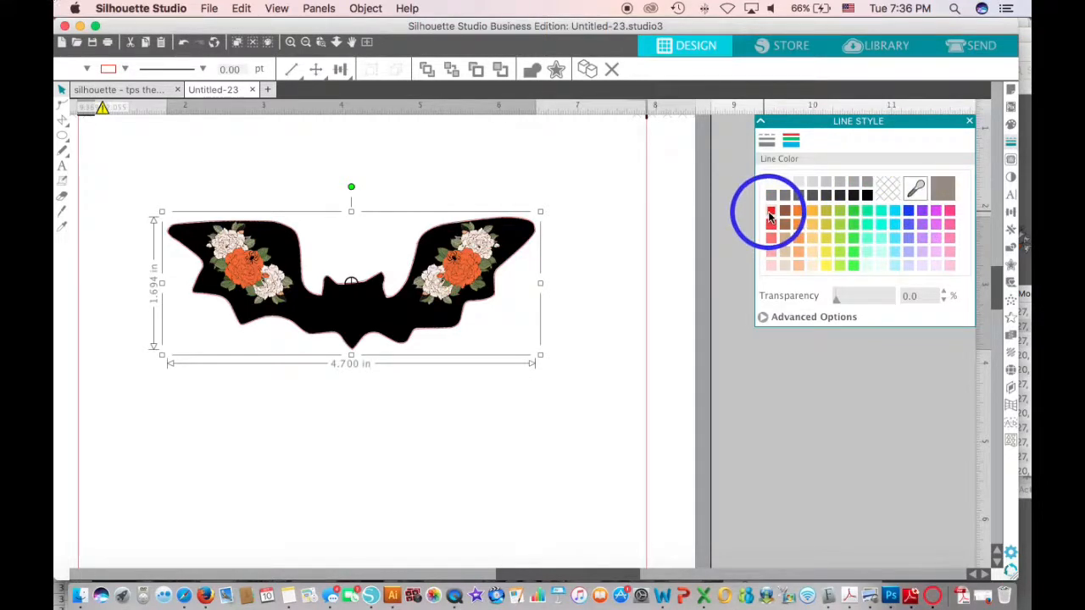
pyautogui.click(907, 215)
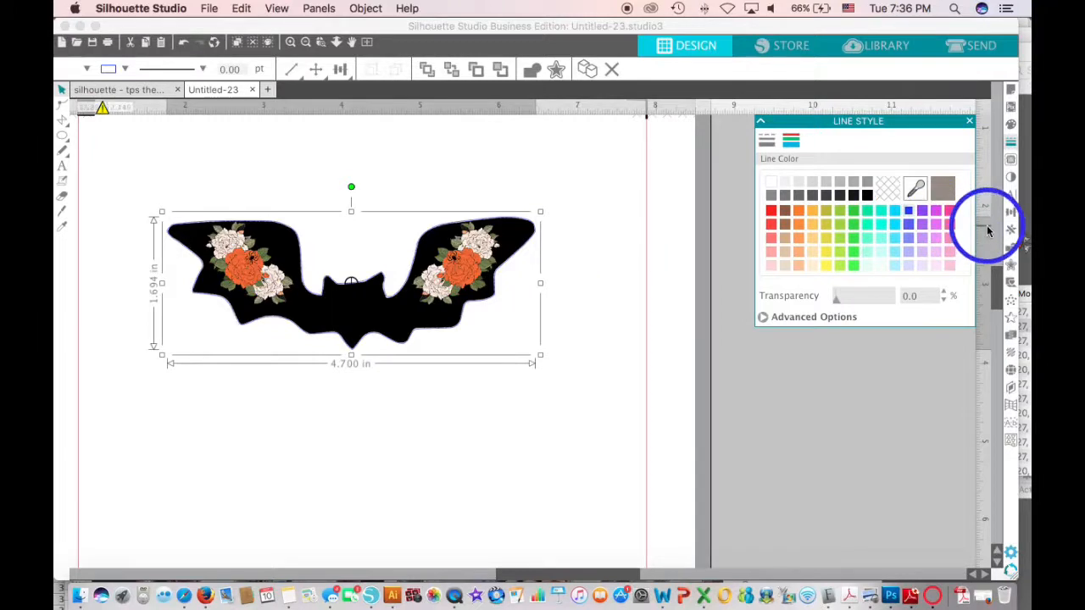
# - Apply an outward offset of 0.030 in with rounded corners to the bat's blue traced outline
pyautogui.moveTo(873, 122); pyautogui.dragTo(869, 338)
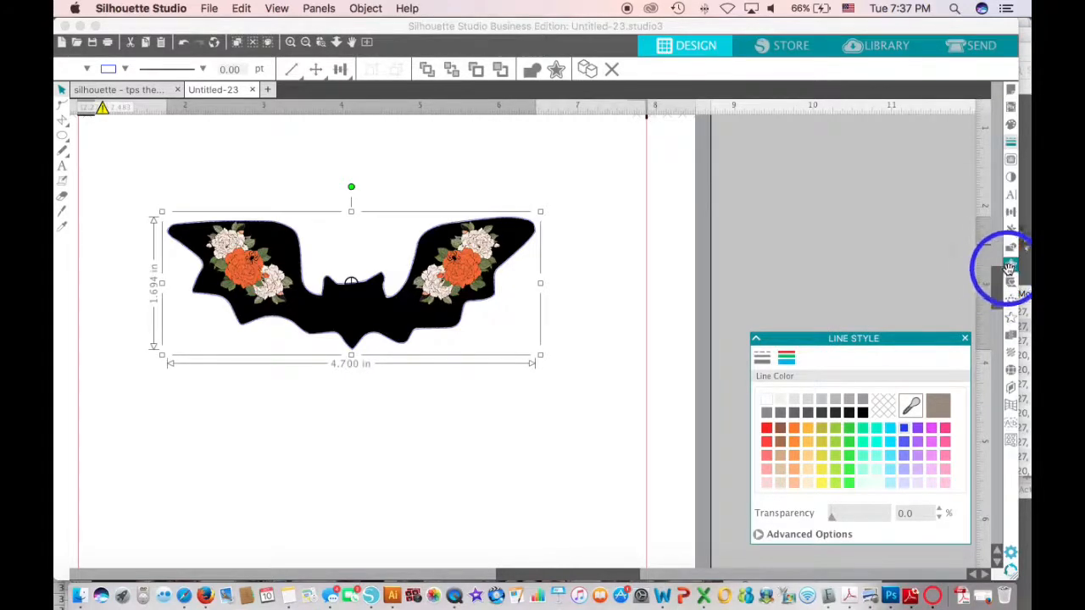
pyautogui.click(1010, 269)
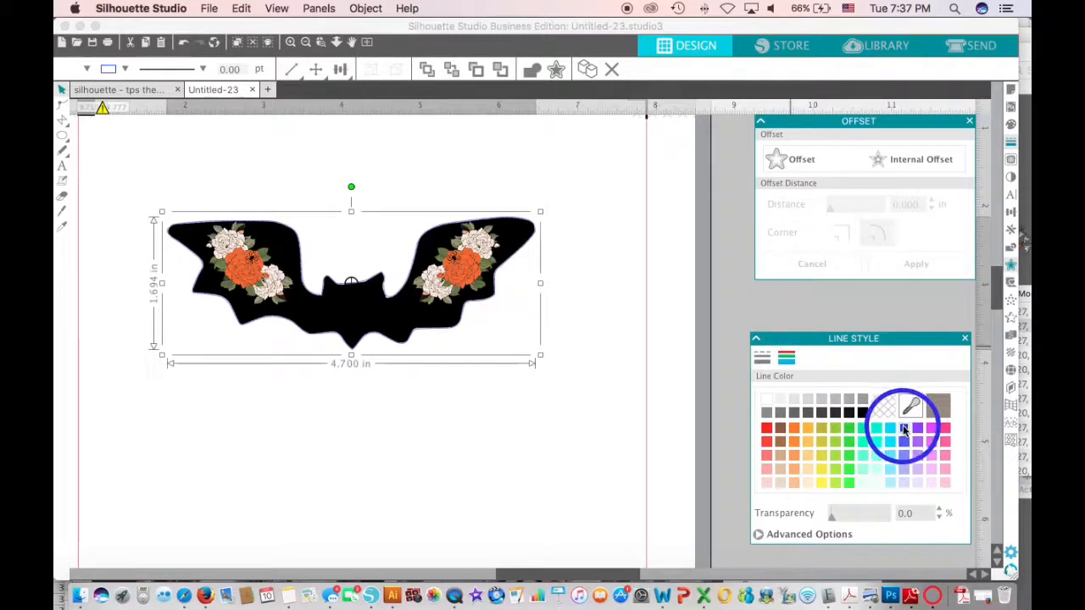
pyautogui.click(781, 165)
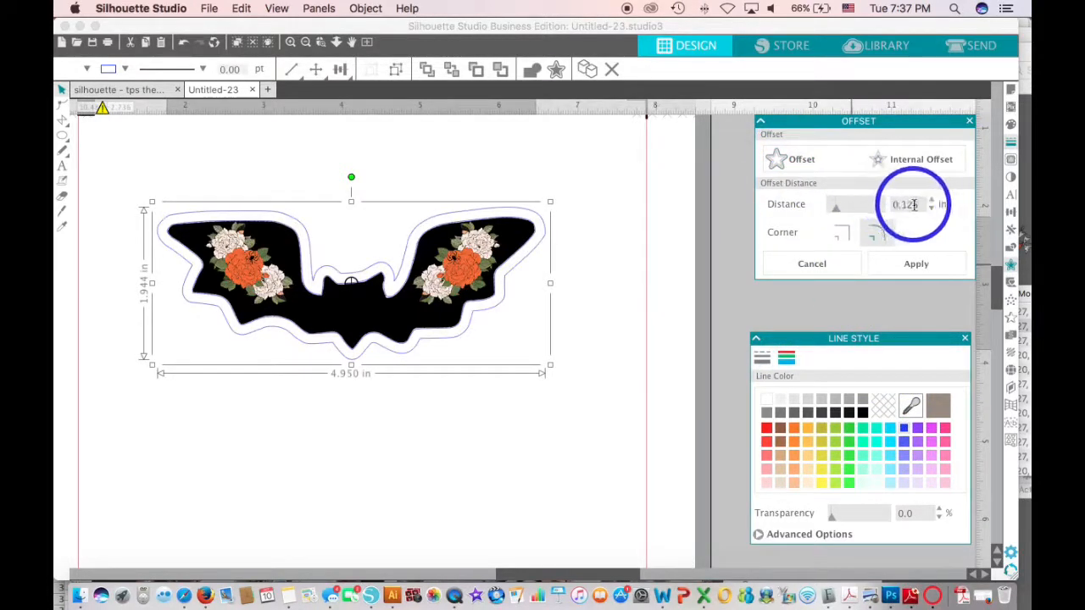
pyautogui.click(930, 209)
pyautogui.click(929, 203)
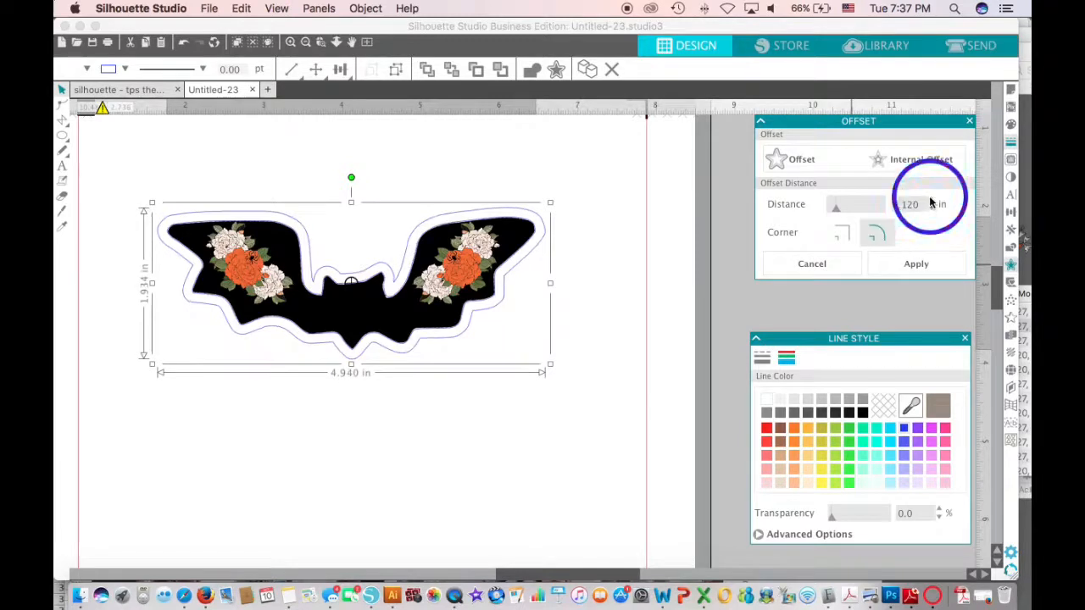
pyautogui.click(929, 204)
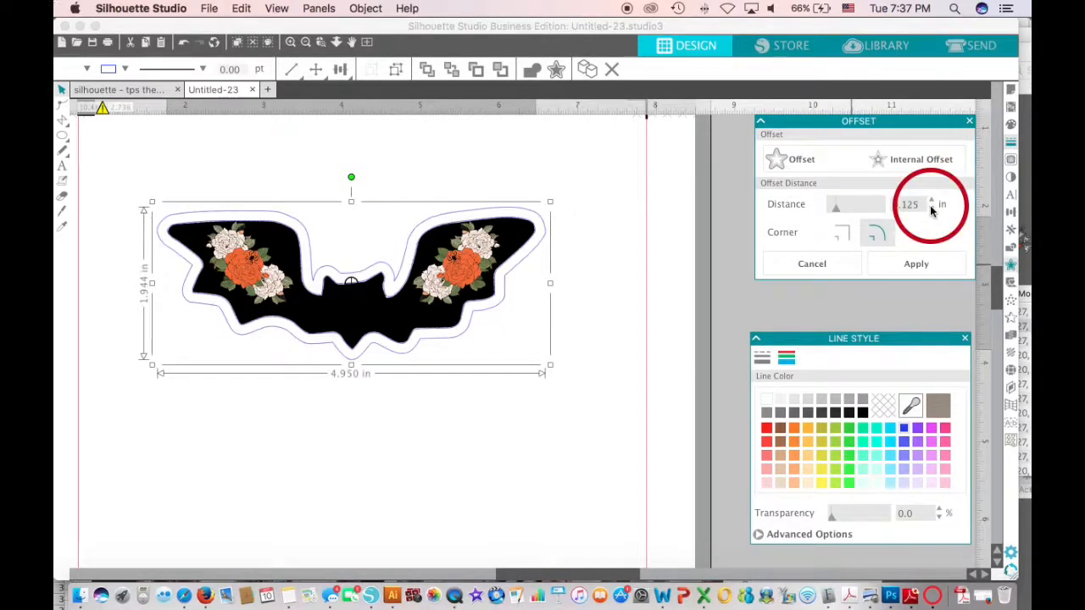
pyautogui.click(931, 209)
pyautogui.click(920, 211)
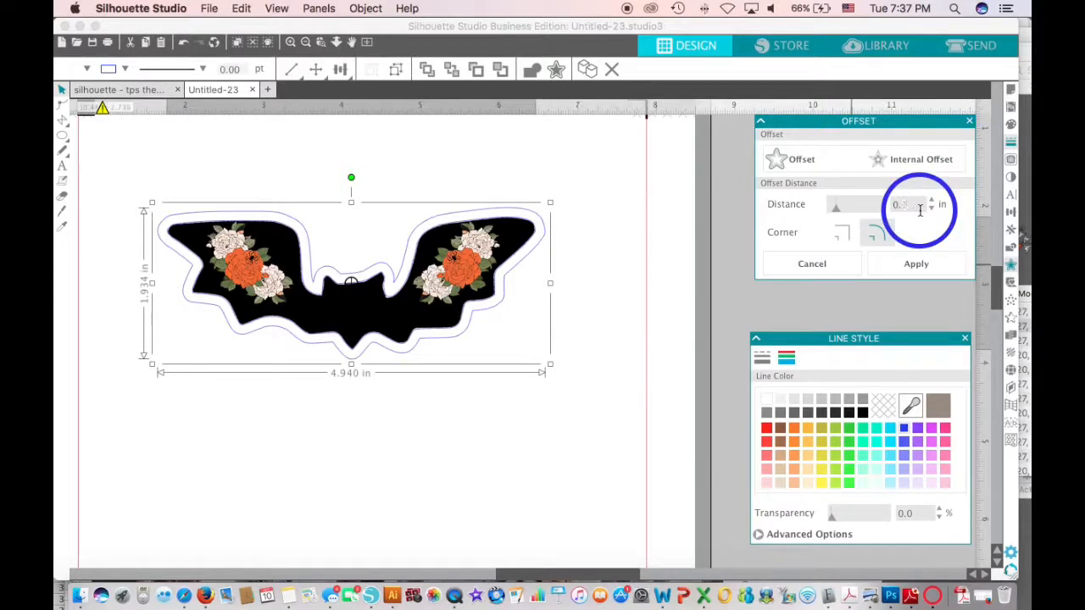
pyautogui.write('0.030')
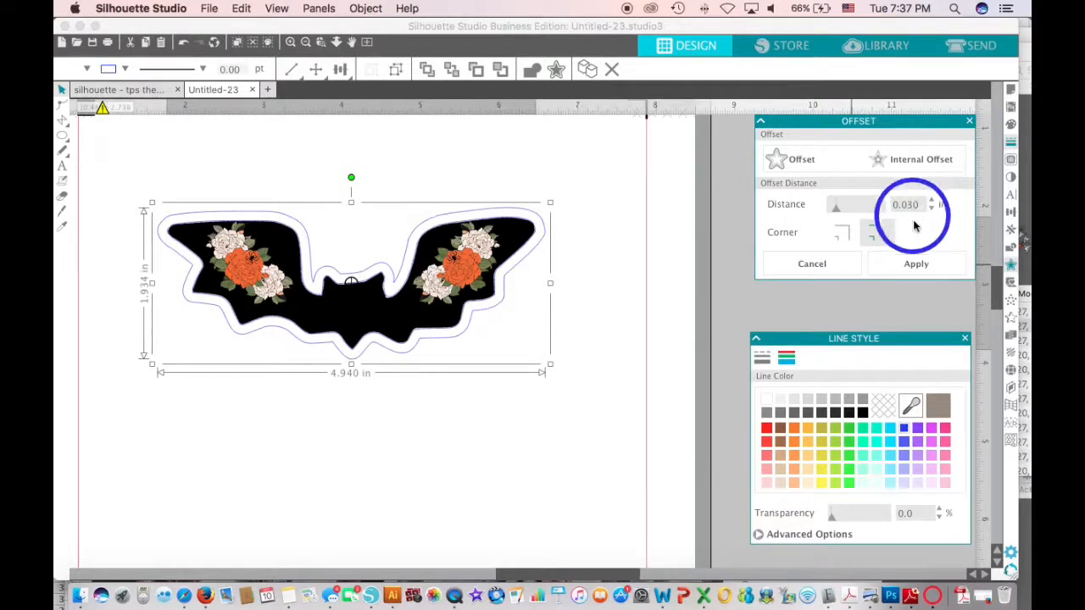
pyautogui.click(915, 264)
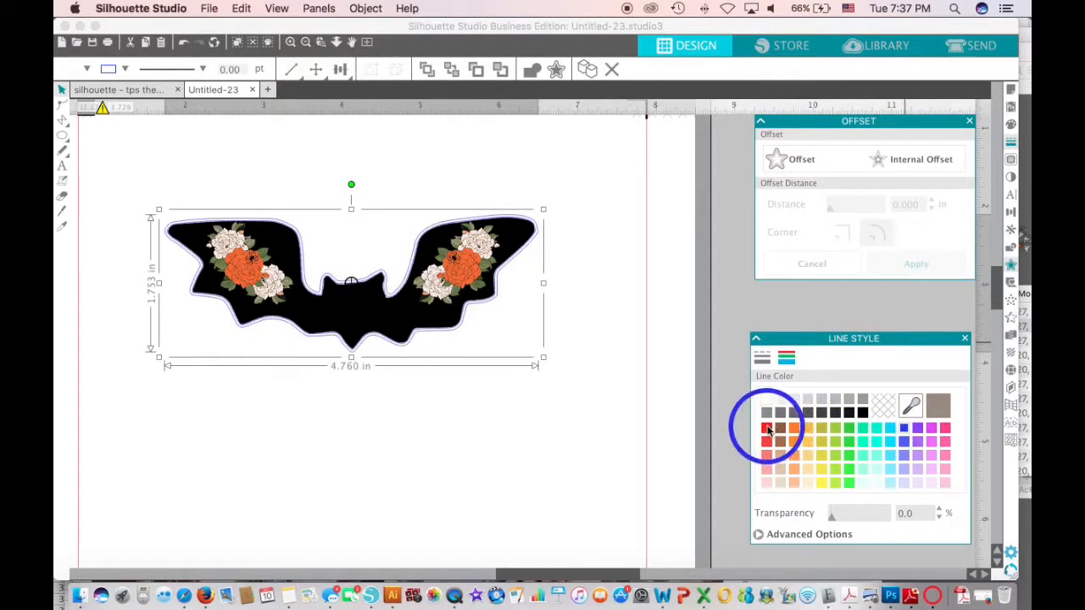
# - Color the offset outline red and group it with the bat image and its blue traced outline
pyautogui.click(590, 417)
pyautogui.moveTo(488, 367); pyautogui.dragTo(201, 187)
pyautogui.rightClick(258, 258)
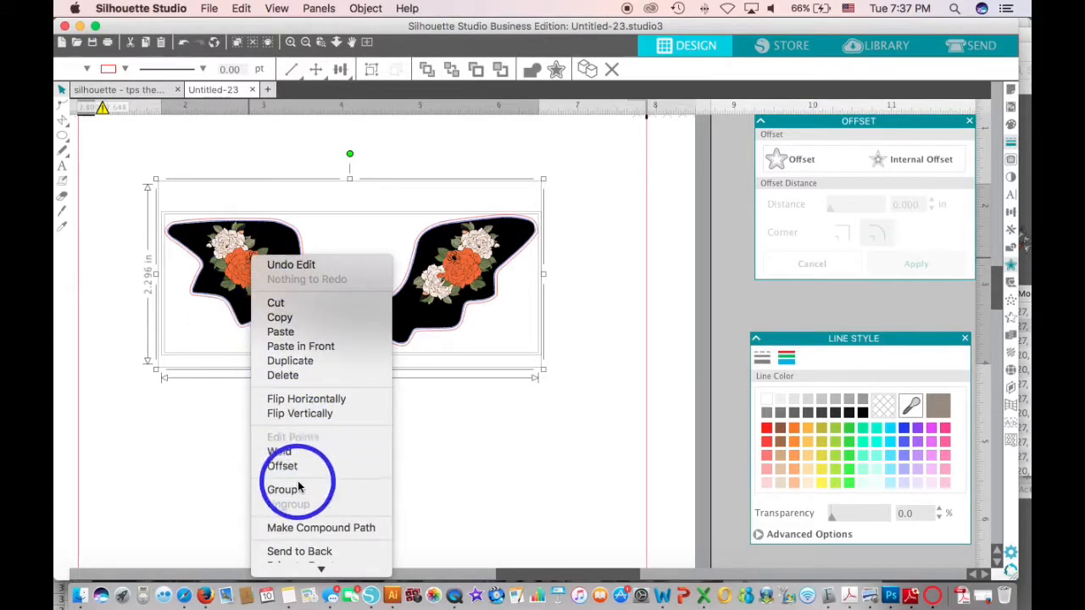
pyautogui.click(298, 488)
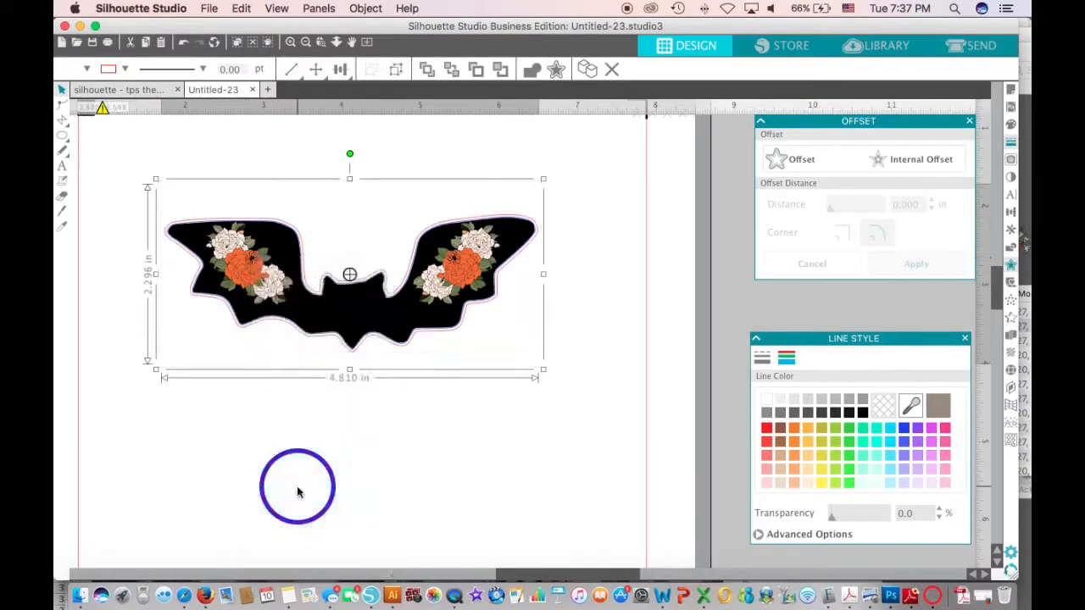
pyautogui.click(297, 492)
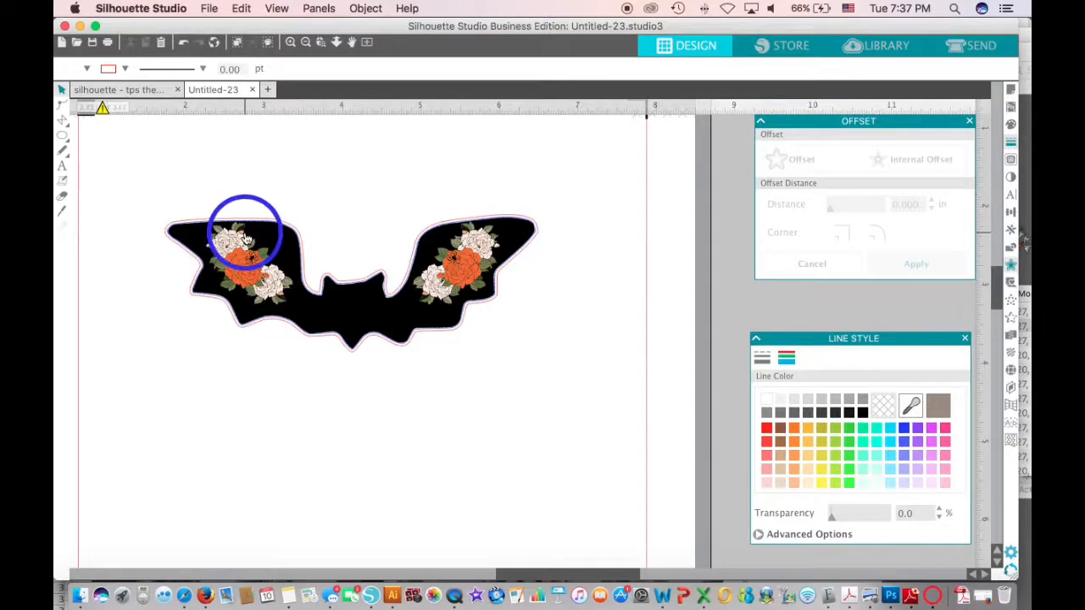
# - Enlarge the grouped bat proportionally to about 4.93 in wide and 2.35 in high
pyautogui.click(246, 235)
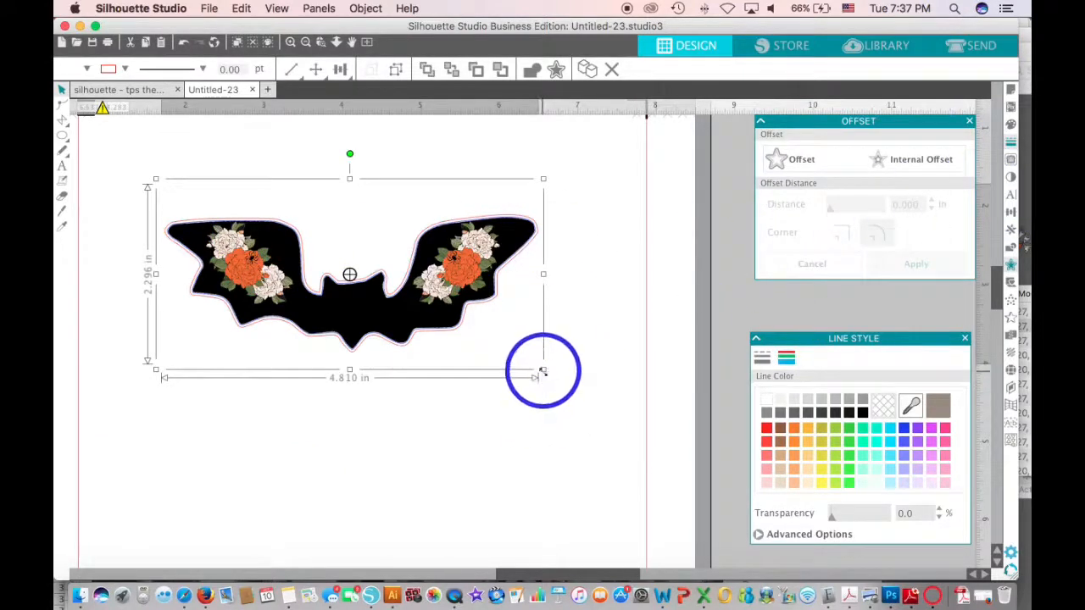
pyautogui.moveTo(542, 371)
pyautogui.mouseDown()
pyautogui.moveTo(368, 293)
pyautogui.moveTo(542, 353)
pyautogui.moveTo(559, 377)
pyautogui.mouseUp()
pyautogui.moveTo(514, 348); pyautogui.dragTo(550, 379)
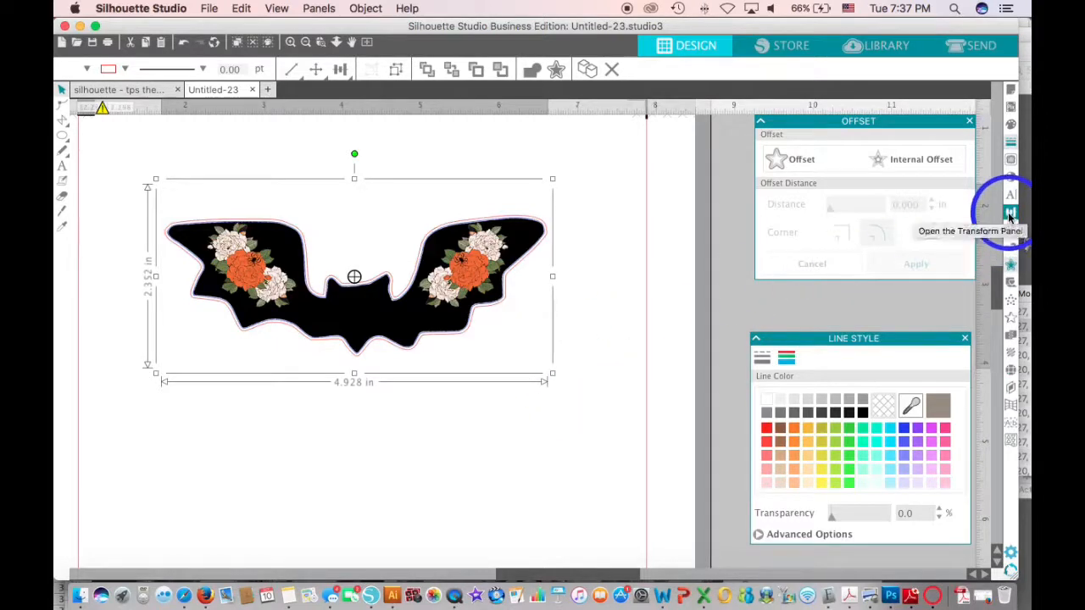
# - Lock the aspect ratio and resize the grouped bat to 3.000 in wide
pyautogui.click(1009, 215)
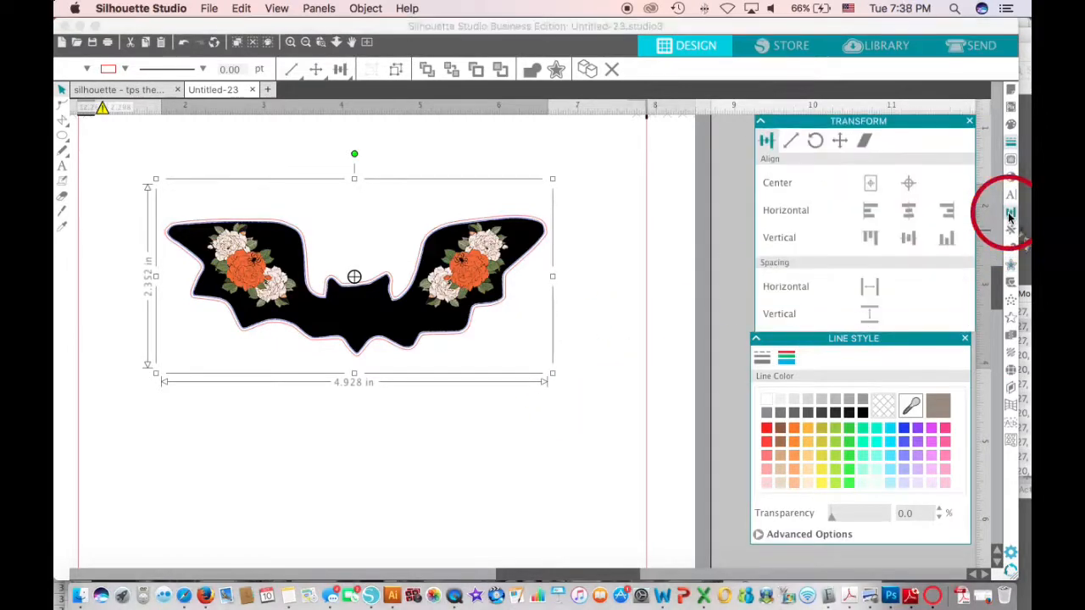
pyautogui.click(790, 142)
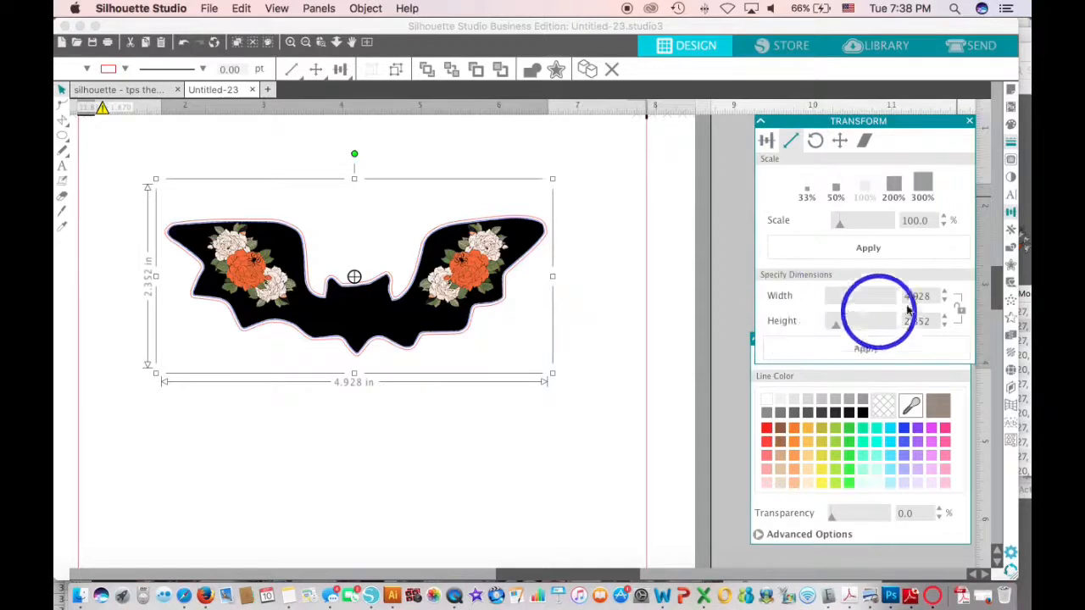
pyautogui.click(960, 311)
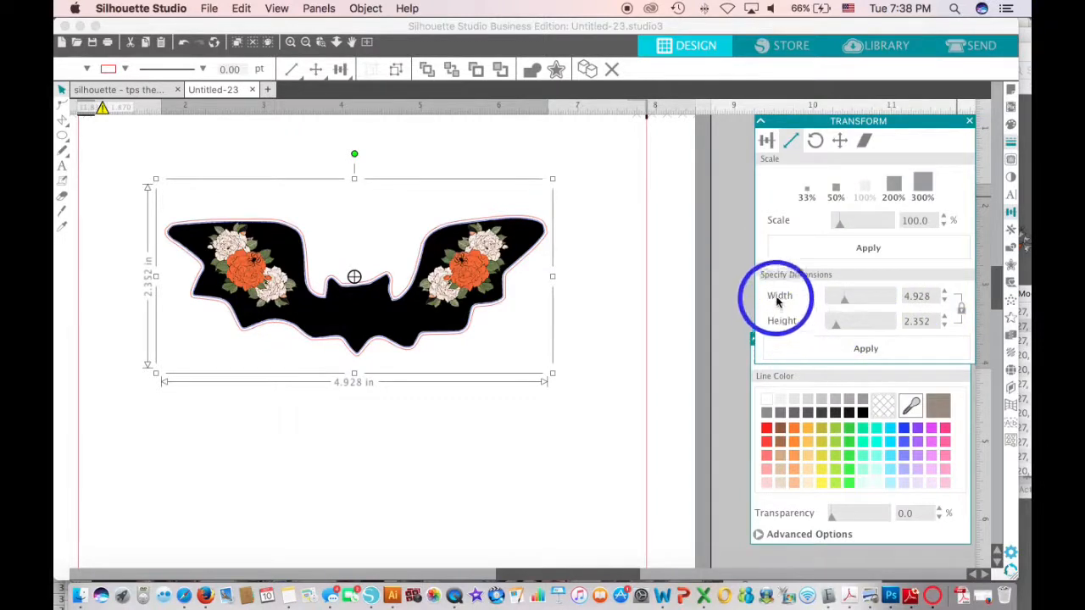
pyautogui.click(920, 297)
pyautogui.write('3')
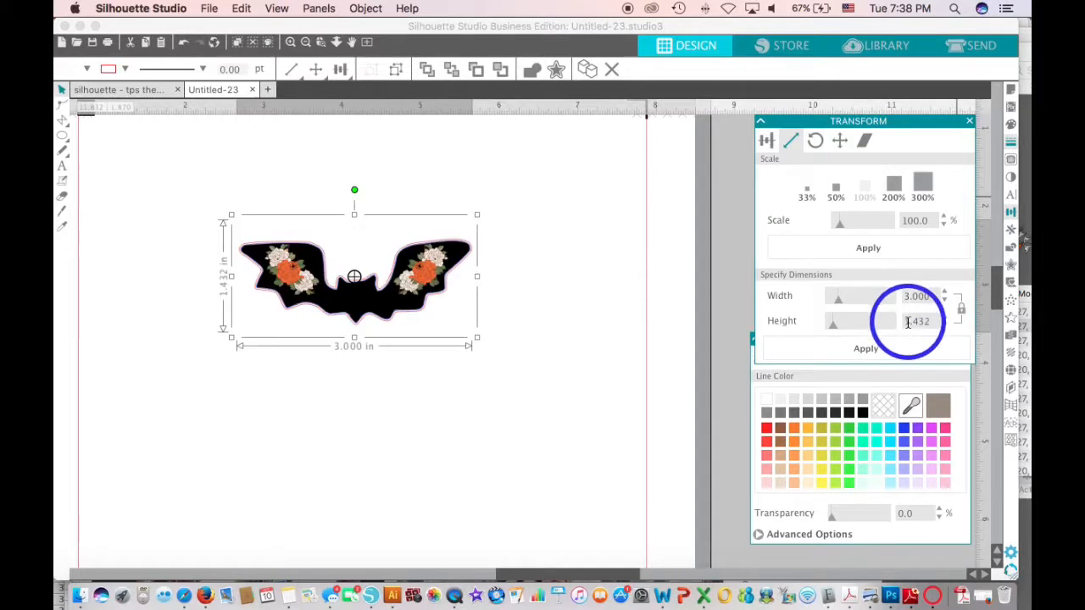
pyautogui.click(865, 347)
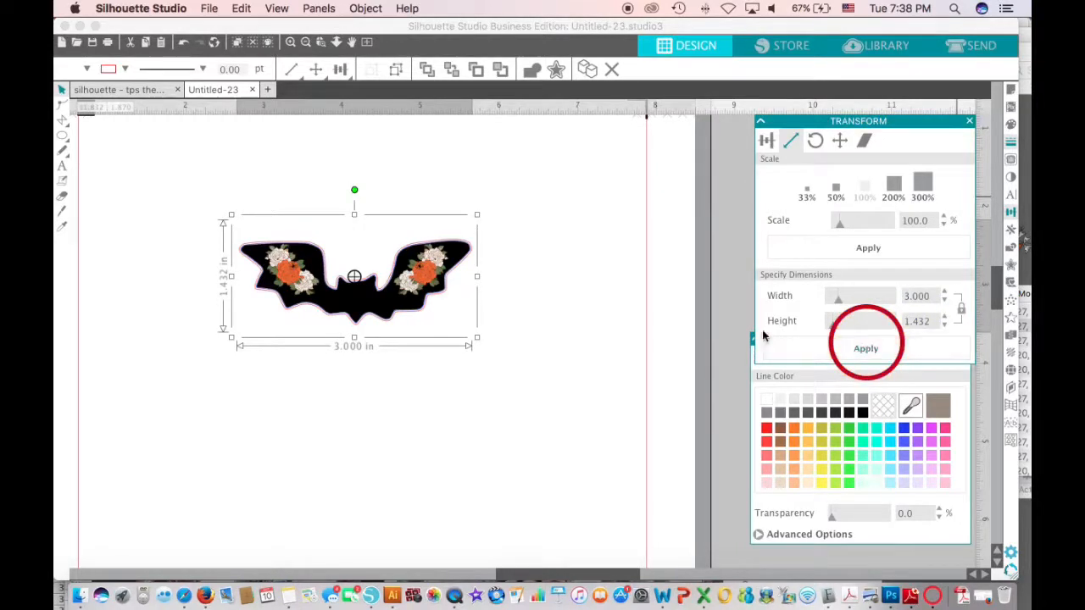
pyautogui.click(497, 370)
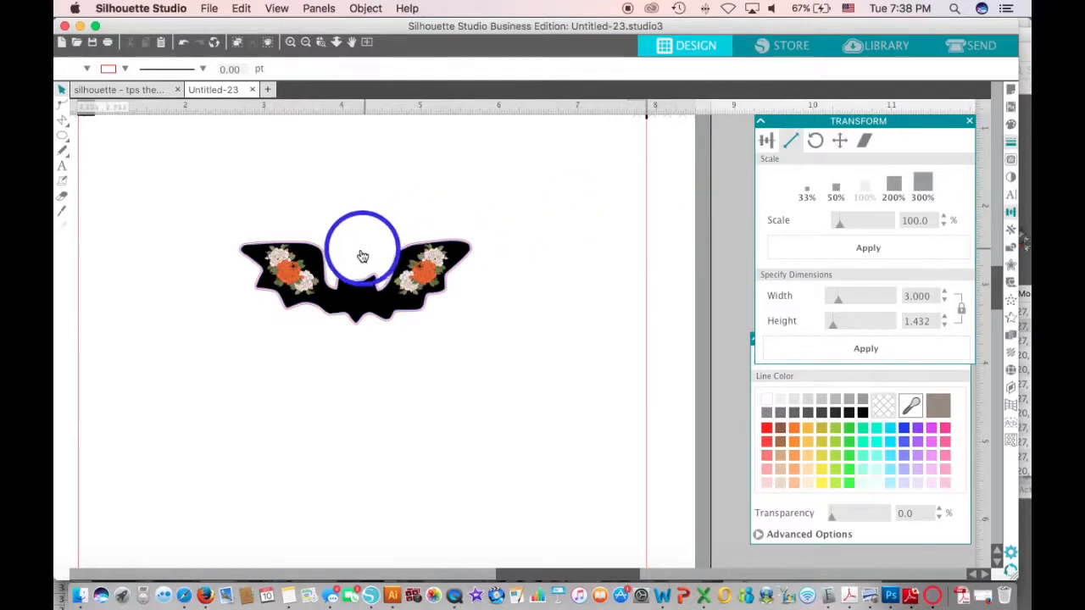
# - Move the grouped bat into the page's upper-left corner, just inside the registration mark boundary
pyautogui.click(305, 43)
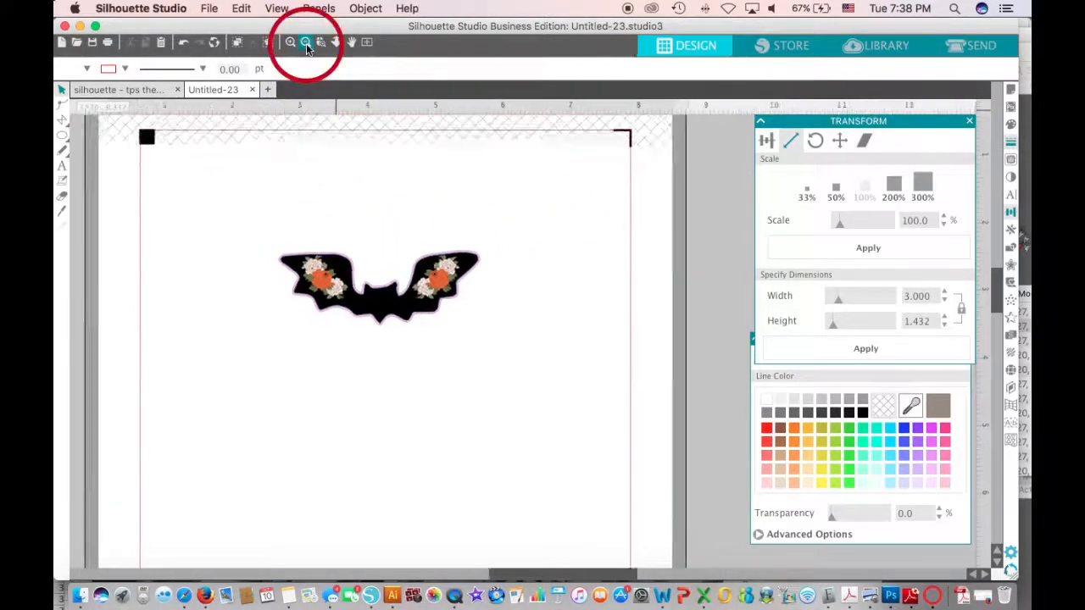
pyautogui.moveTo(359, 274); pyautogui.dragTo(261, 206)
pyautogui.click(262, 205)
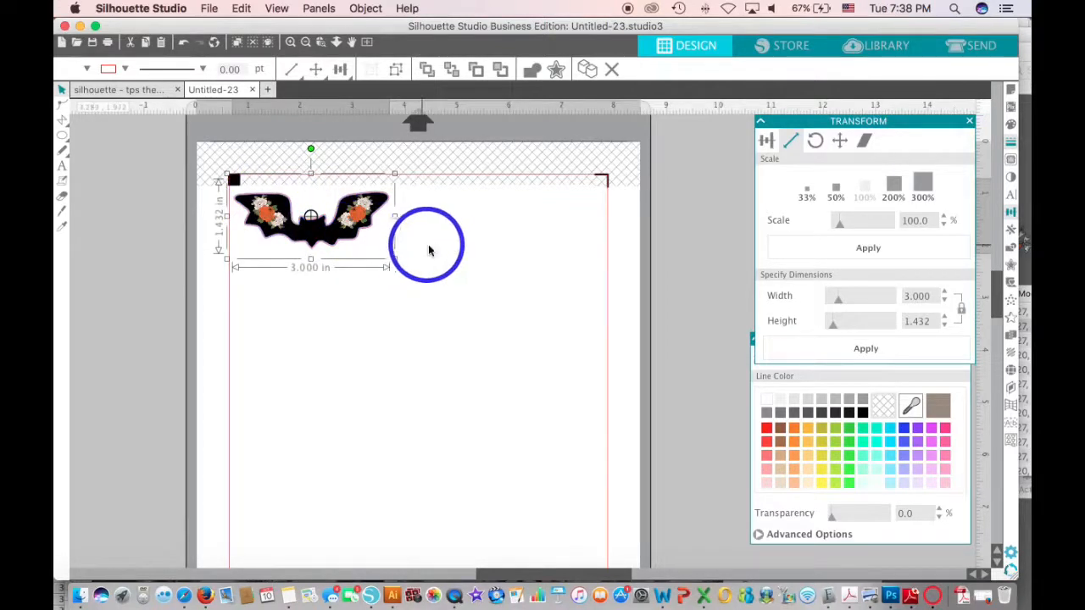
# - Replicate the grouped bat with Fill Page and check the copies across the whole sheet
pyautogui.click(1023, 222)
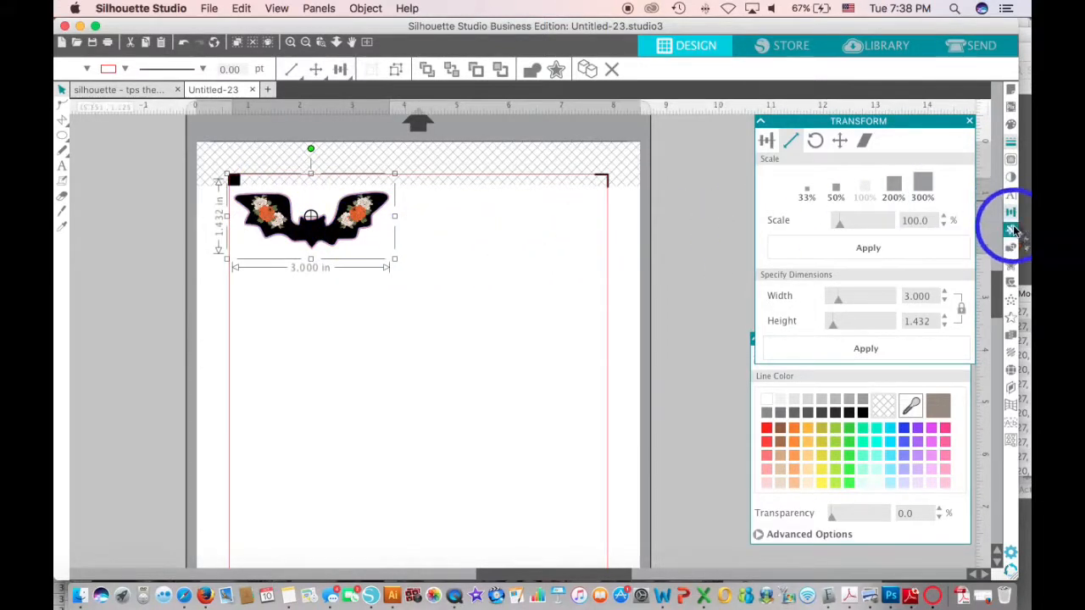
pyautogui.click(1014, 230)
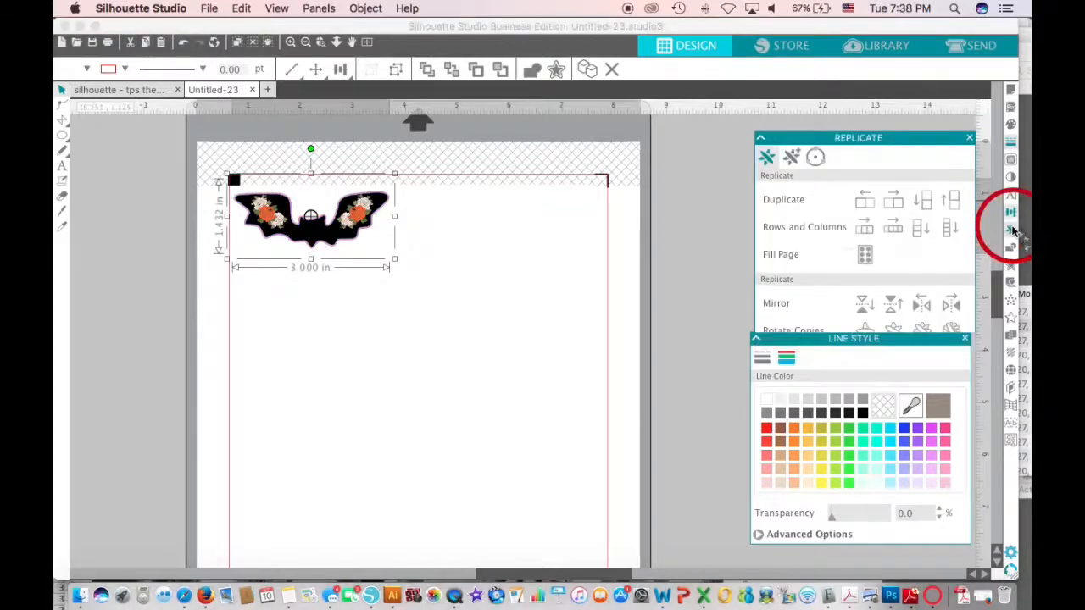
pyautogui.click(886, 241)
pyautogui.click(864, 240)
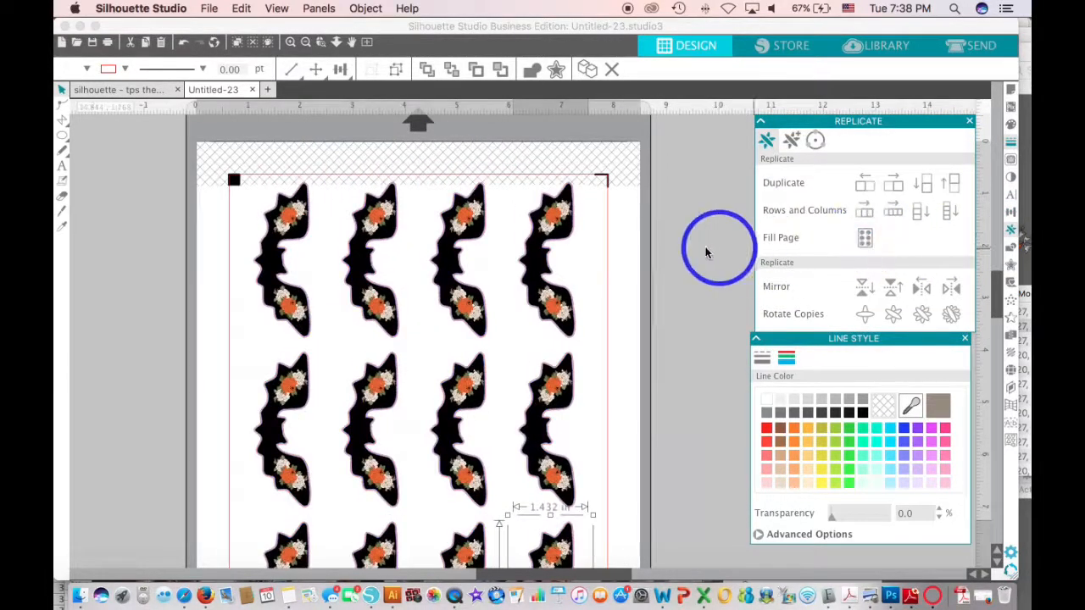
pyautogui.scroll(-3, 674, 251)
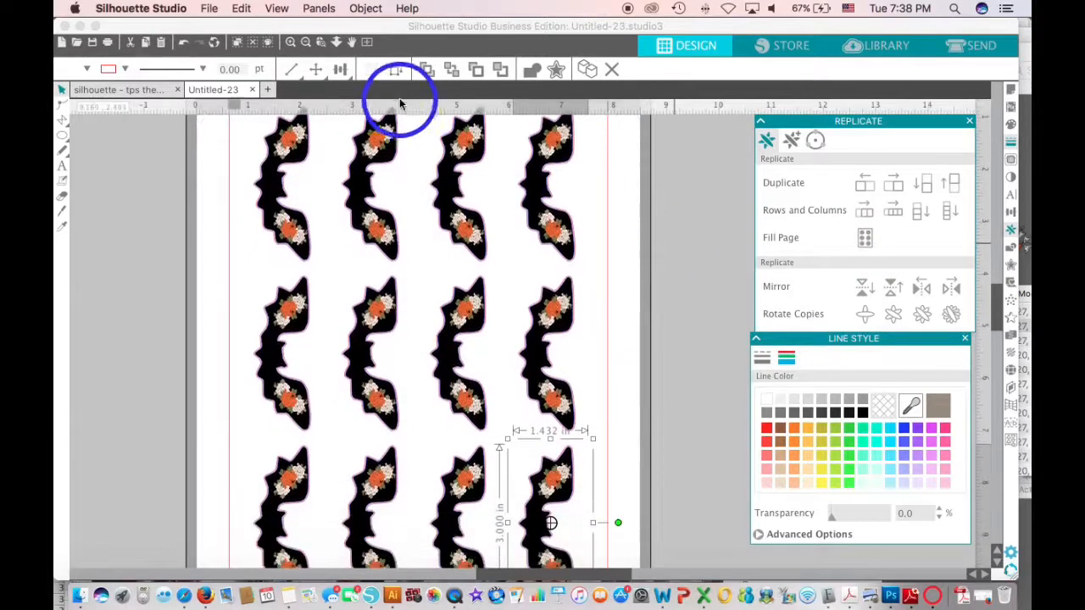
pyautogui.click(306, 44)
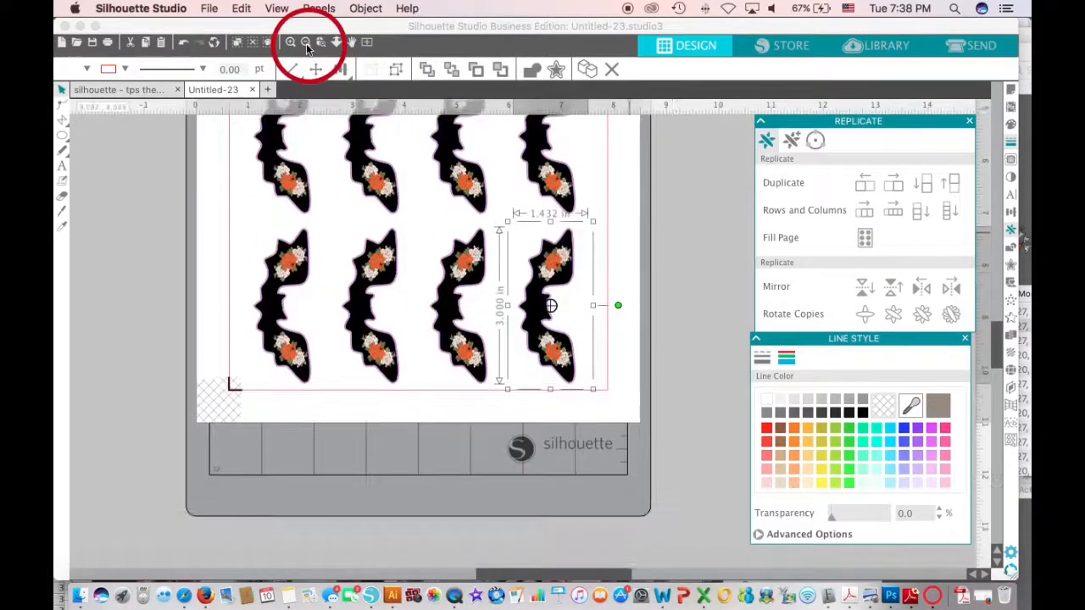
pyautogui.click(306, 44)
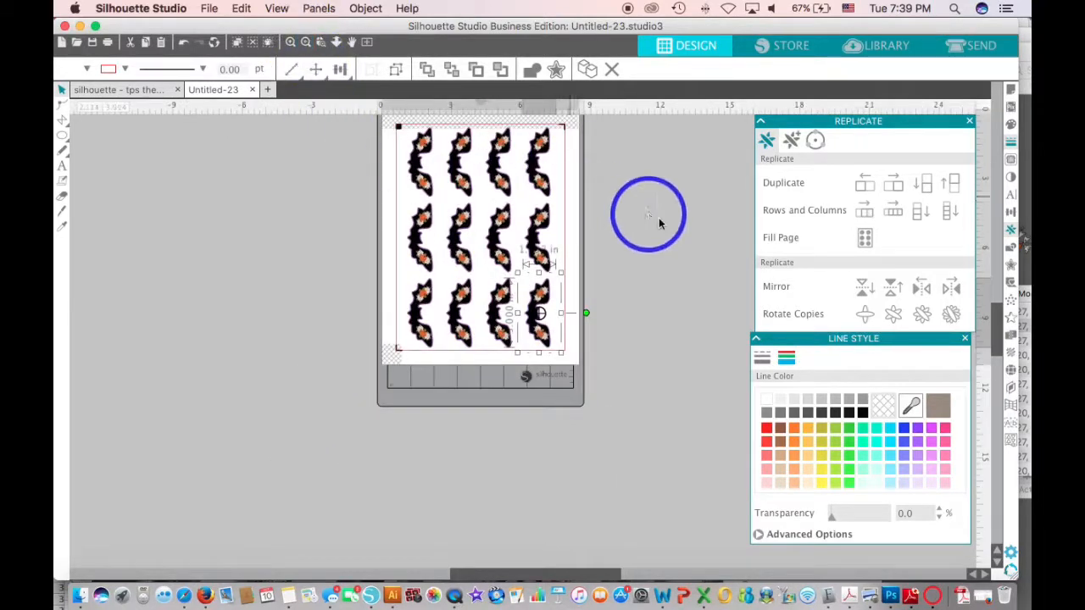
pyautogui.scroll(1, 671, 225)
pyautogui.scroll(2, 668, 218)
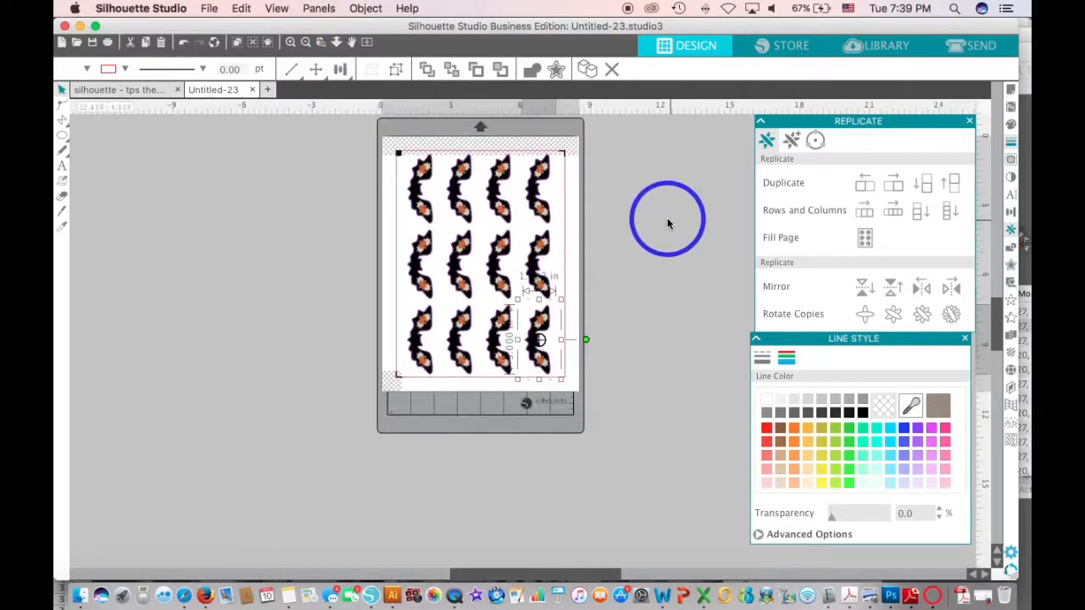
# - Set the cut job to act by line color, with only the red offset line enabled and the blue outline disabled
pyautogui.click(968, 47)
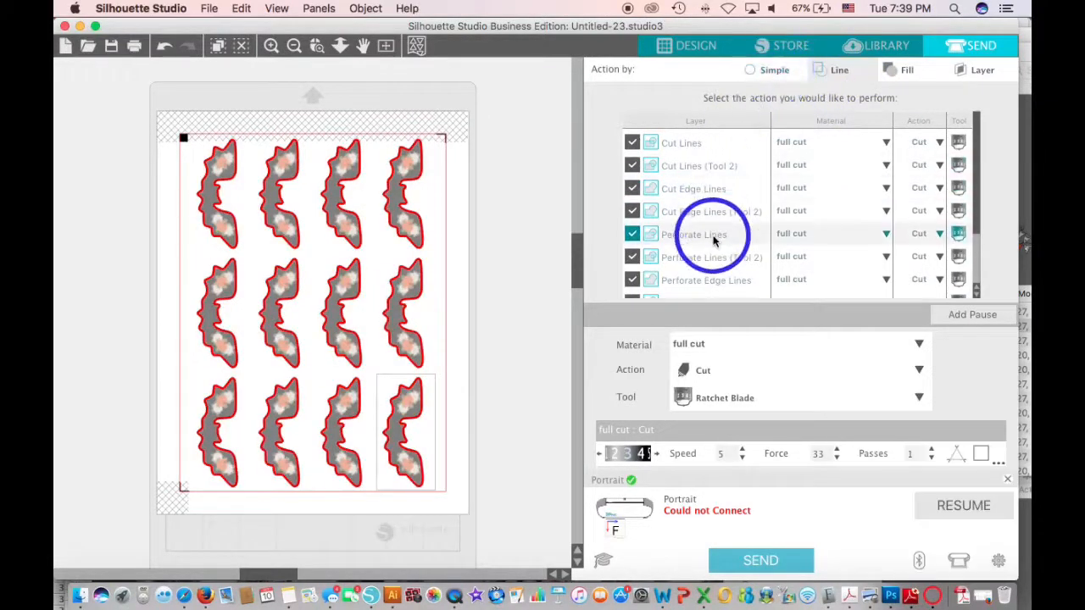
pyautogui.click(769, 74)
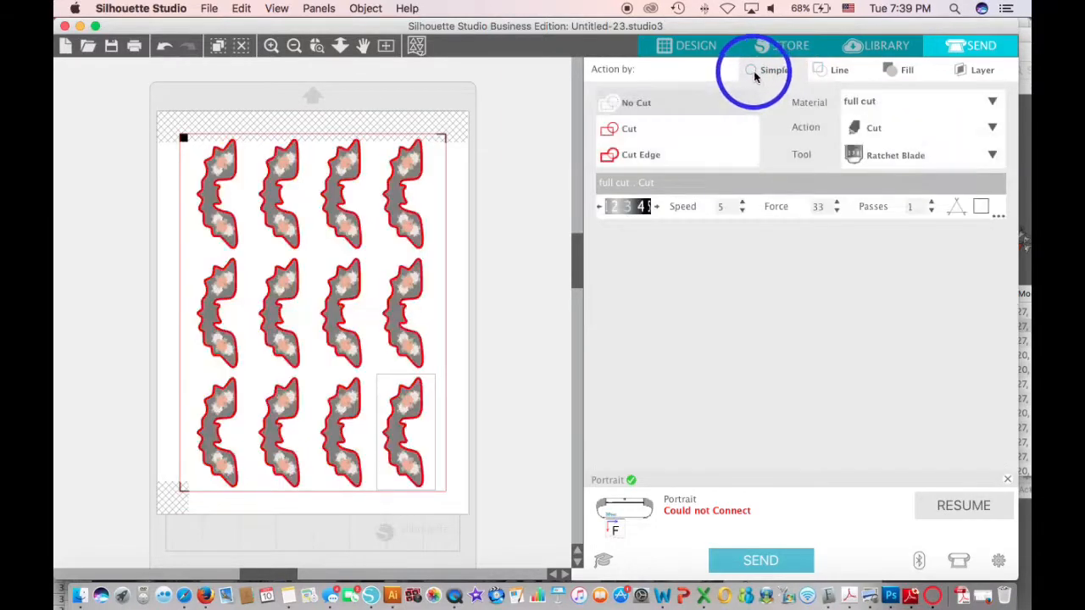
pyautogui.click(820, 71)
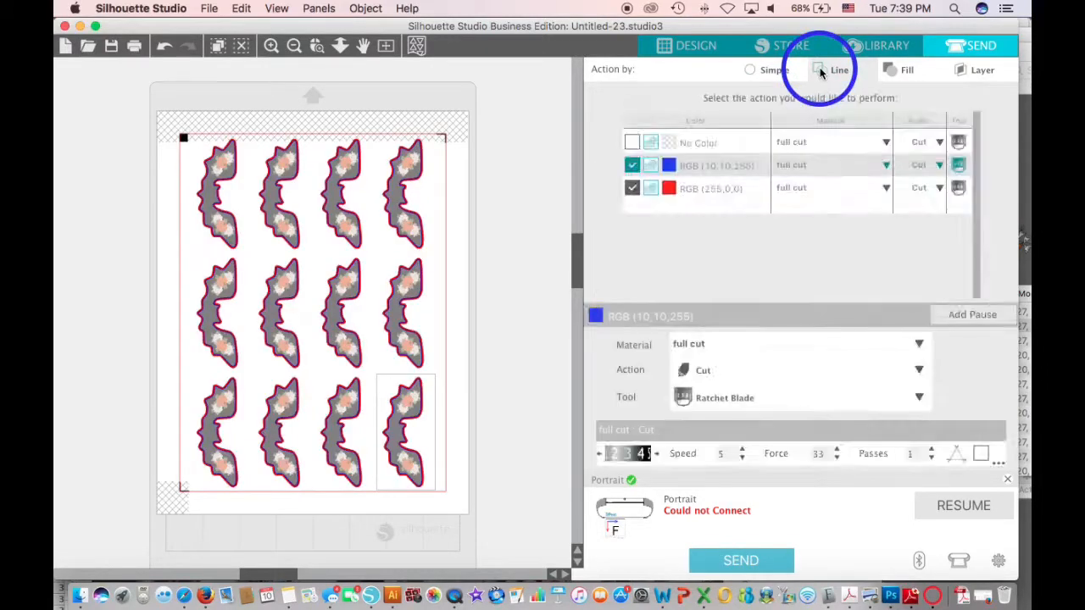
pyautogui.click(631, 189)
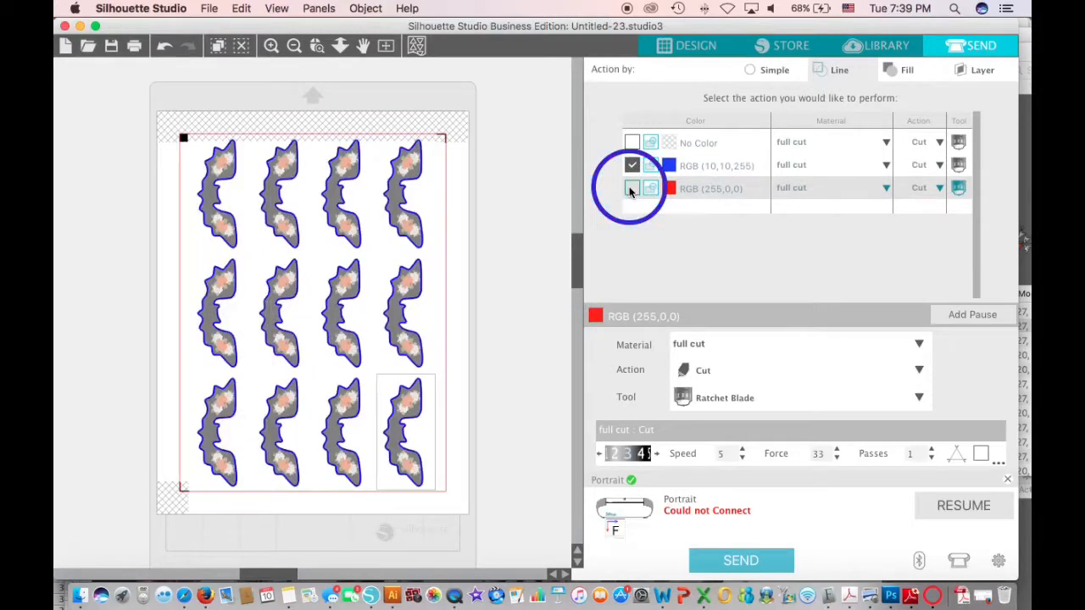
pyautogui.click(628, 165)
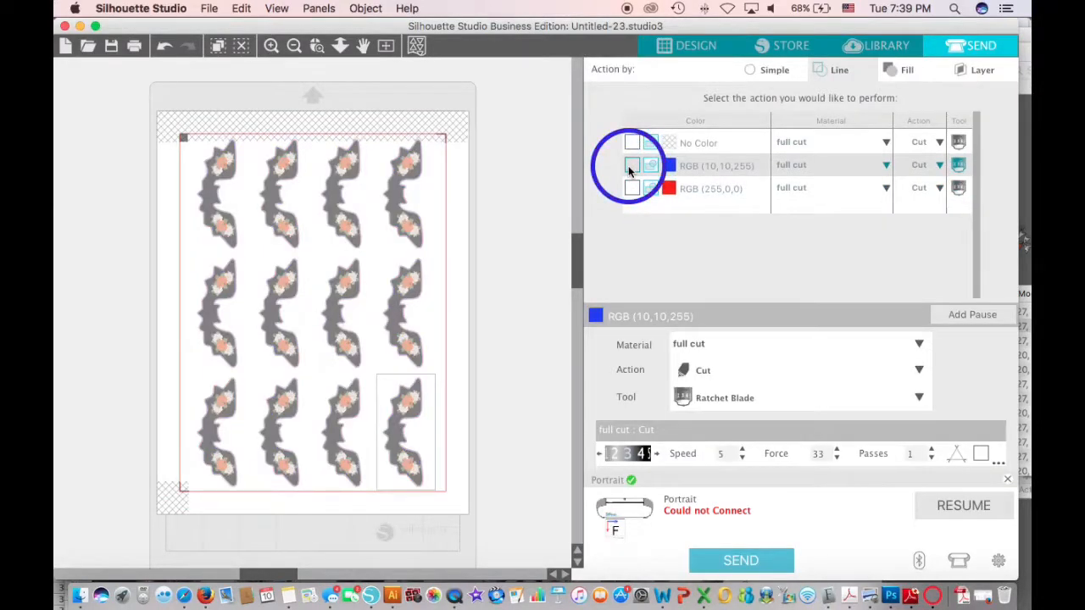
pyautogui.click(631, 188)
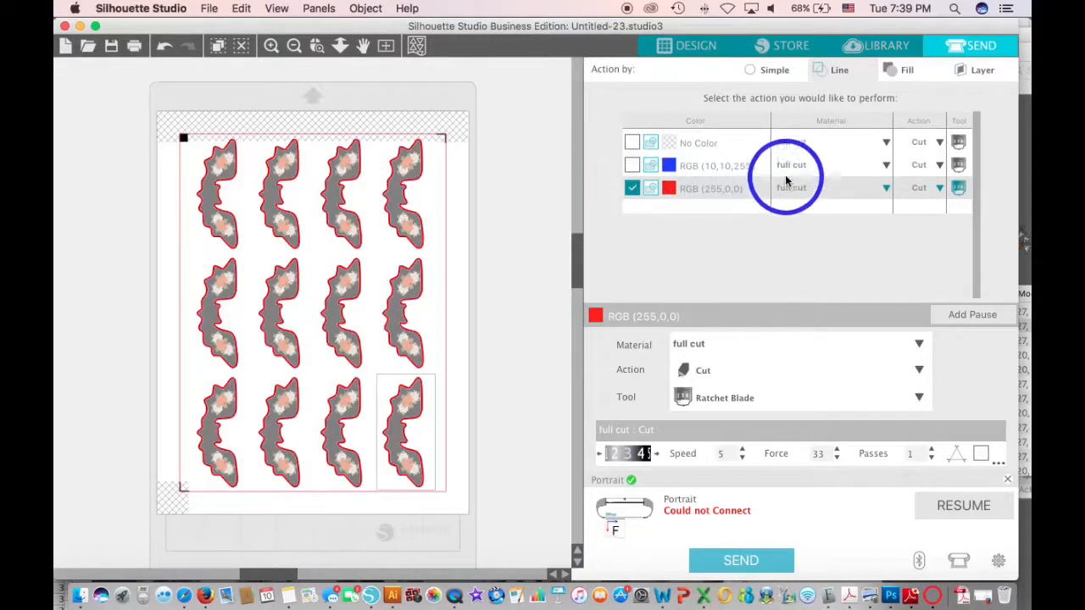
# - Assign the user-defined material "portrait - sticker - kiss" to the red cut line
pyautogui.click(886, 166)
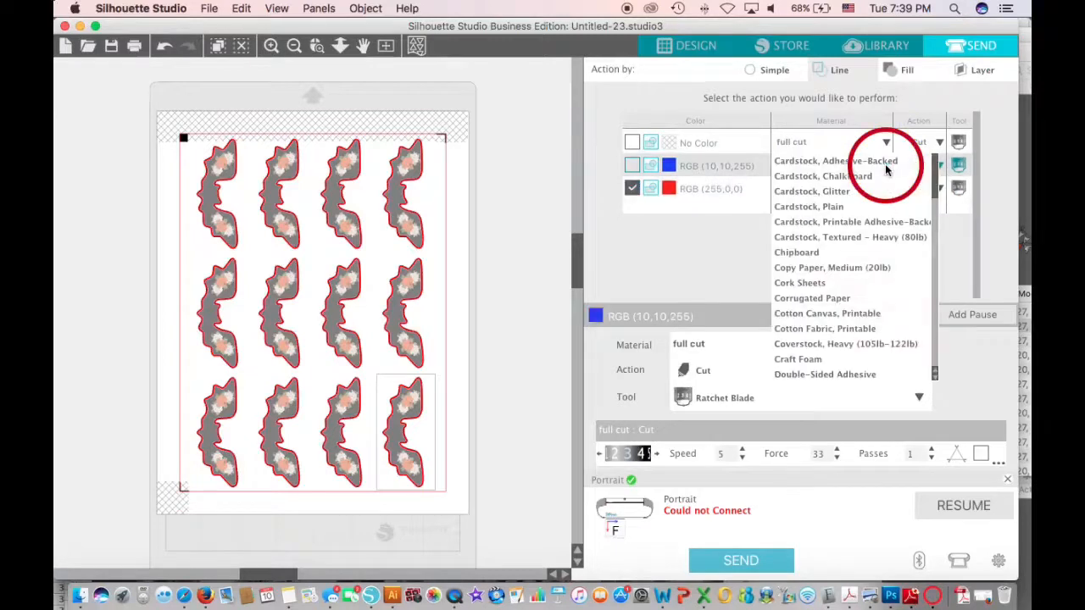
pyautogui.click(590, 185)
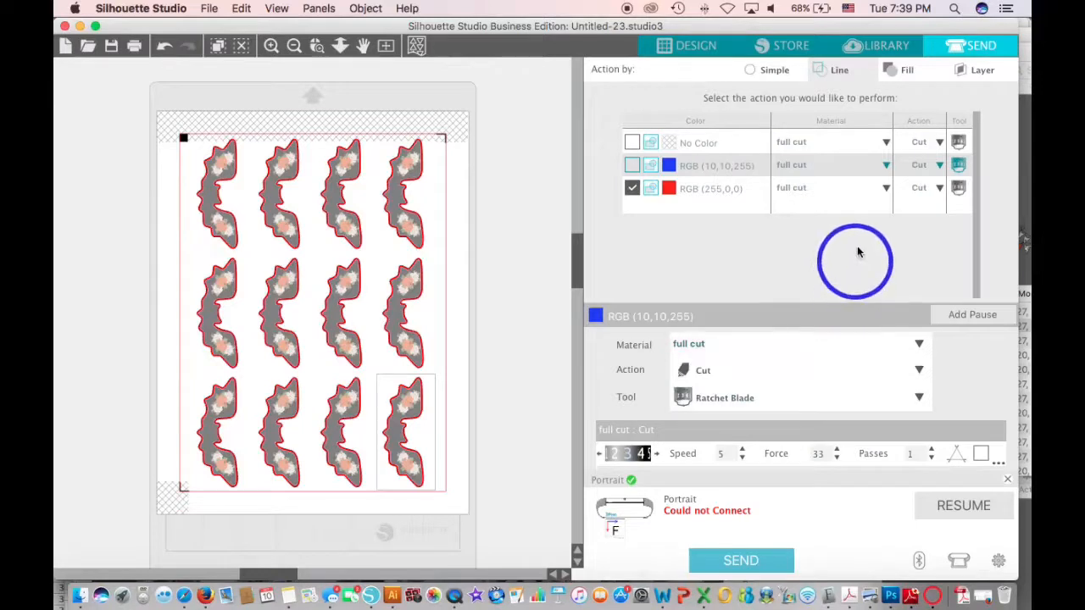
pyautogui.click(885, 188)
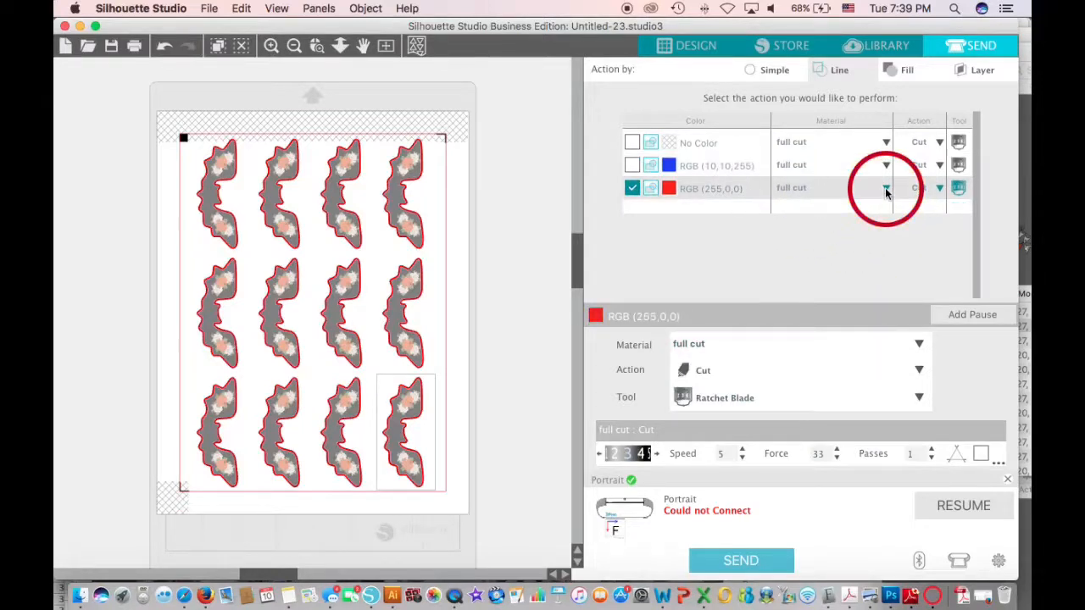
pyautogui.click(884, 184)
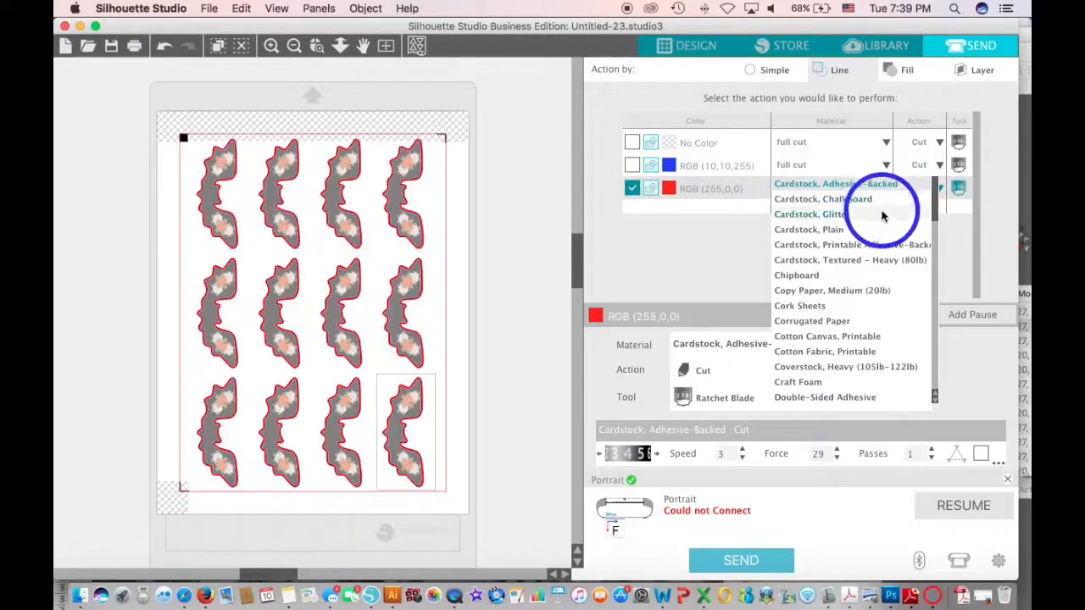
pyautogui.scroll(-15, 885, 250)
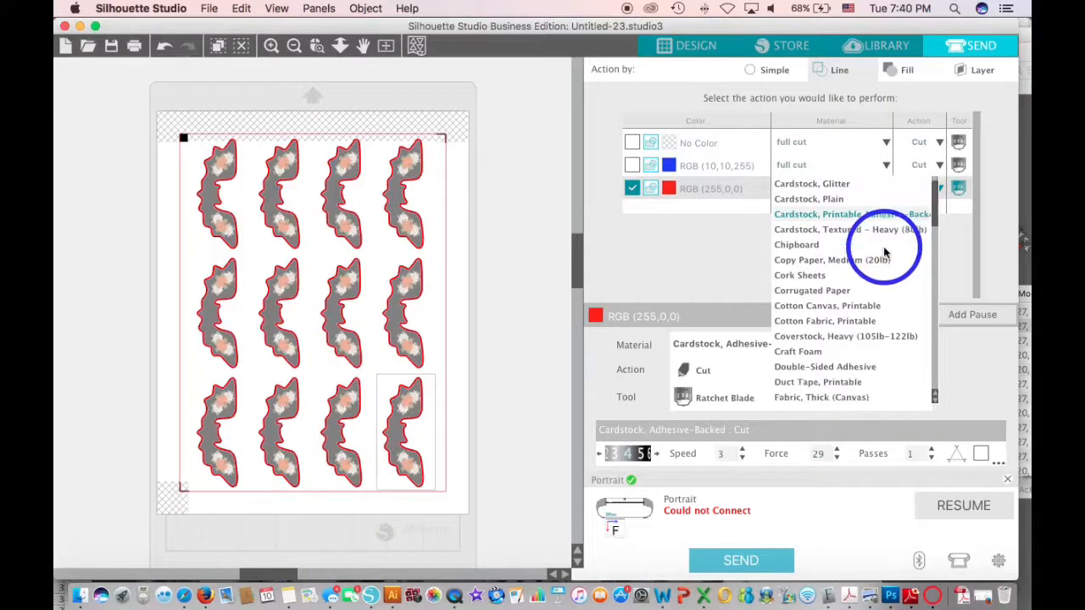
pyautogui.scroll(-5, 884, 251)
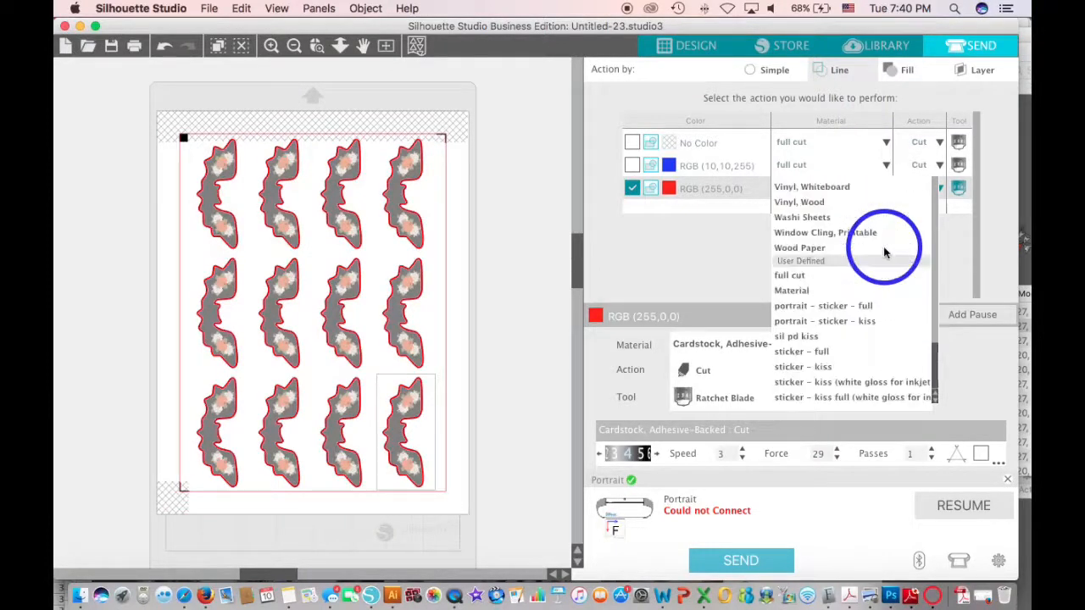
pyautogui.click(842, 322)
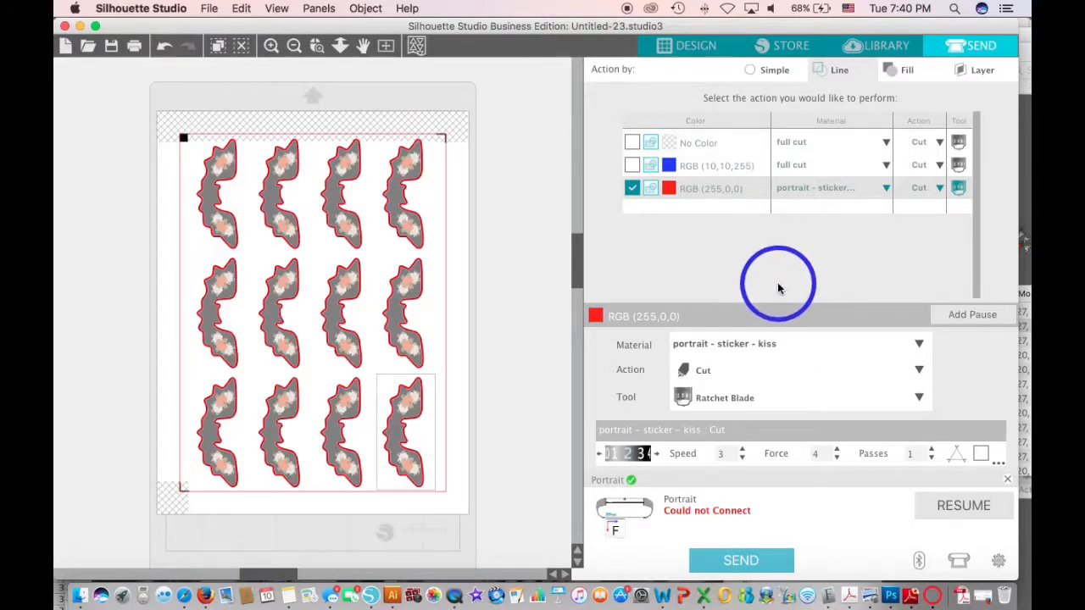
# - Return to the design and set up a print of one copy on the Canon MG7700 series 5
pyautogui.click(682, 46)
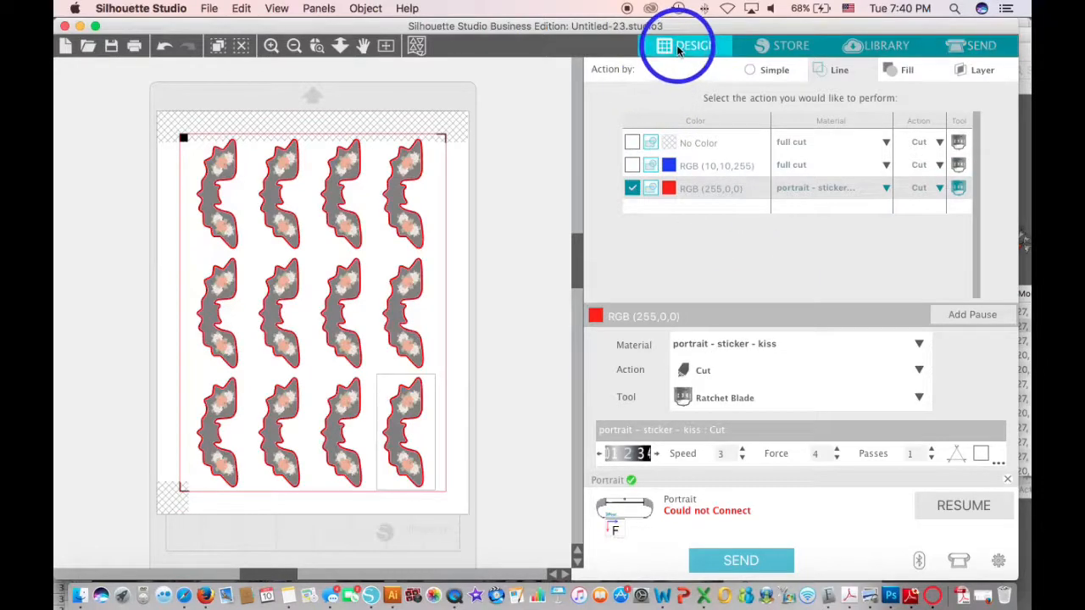
pyautogui.click(208, 10)
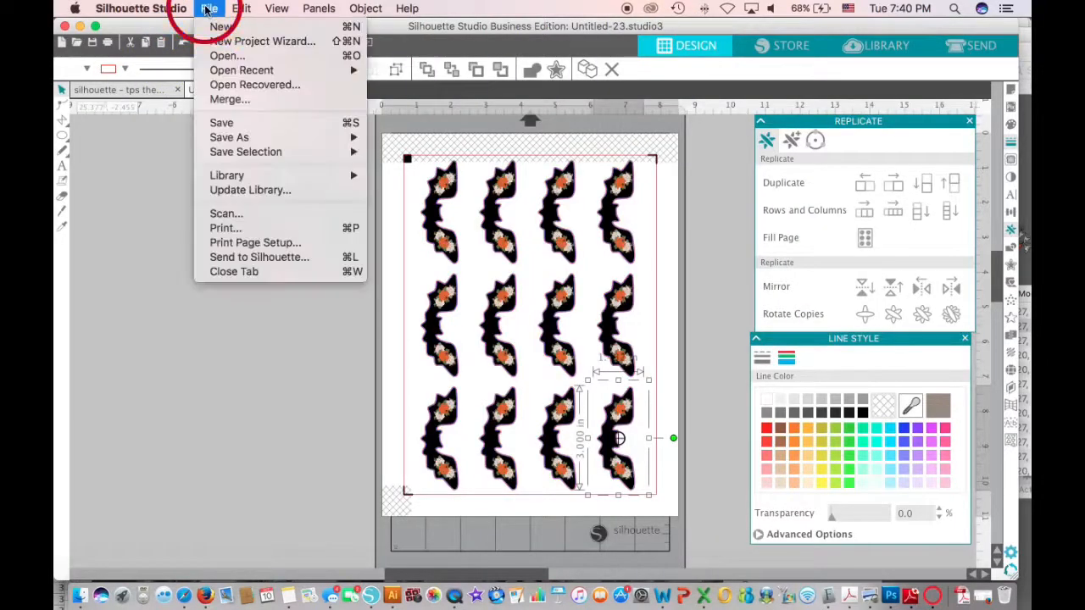
pyautogui.click(222, 228)
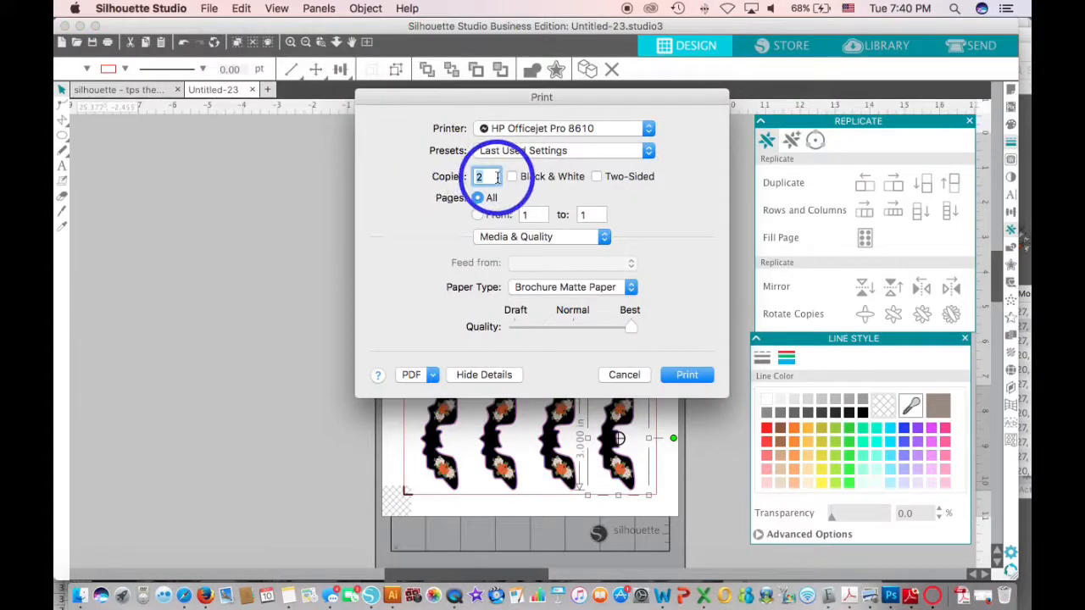
pyautogui.click(500, 128)
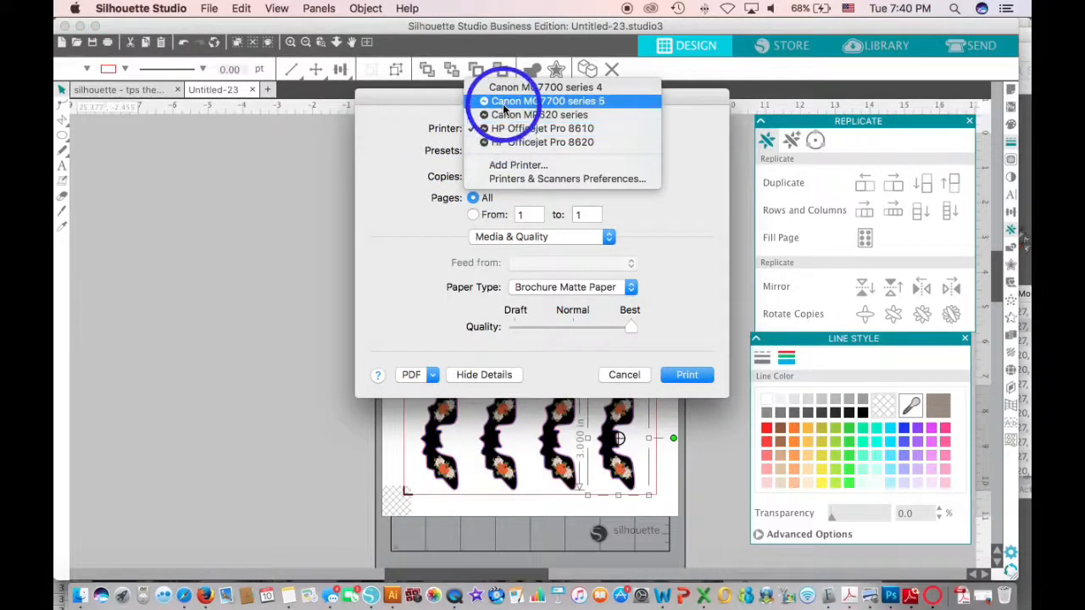
pyautogui.click(504, 102)
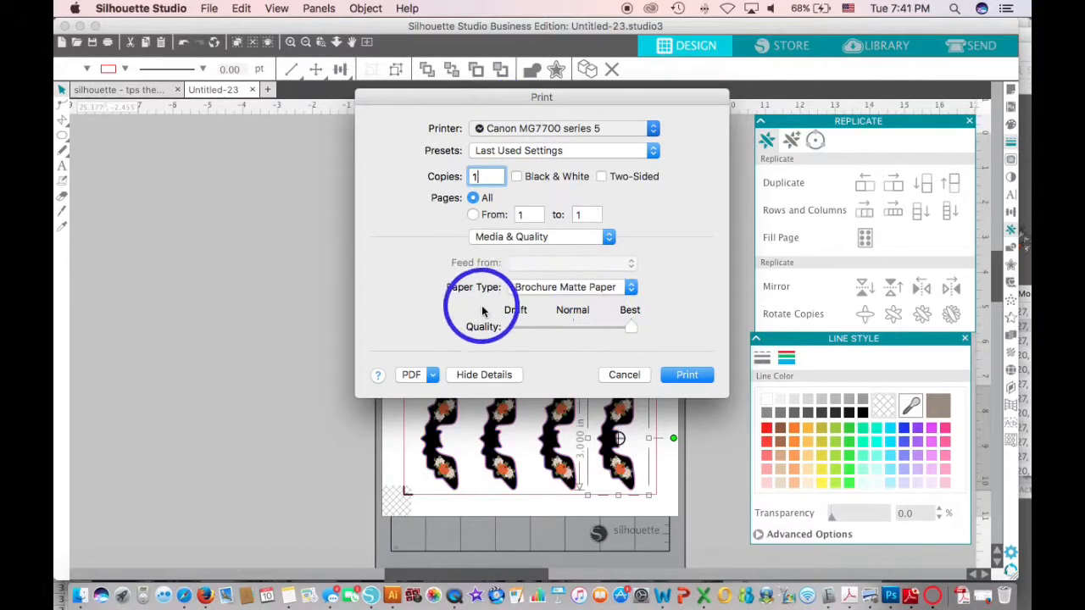
# - Load the Default Settings print preset and show its Quality & Media options
pyautogui.click(489, 152)
pyautogui.click(489, 153)
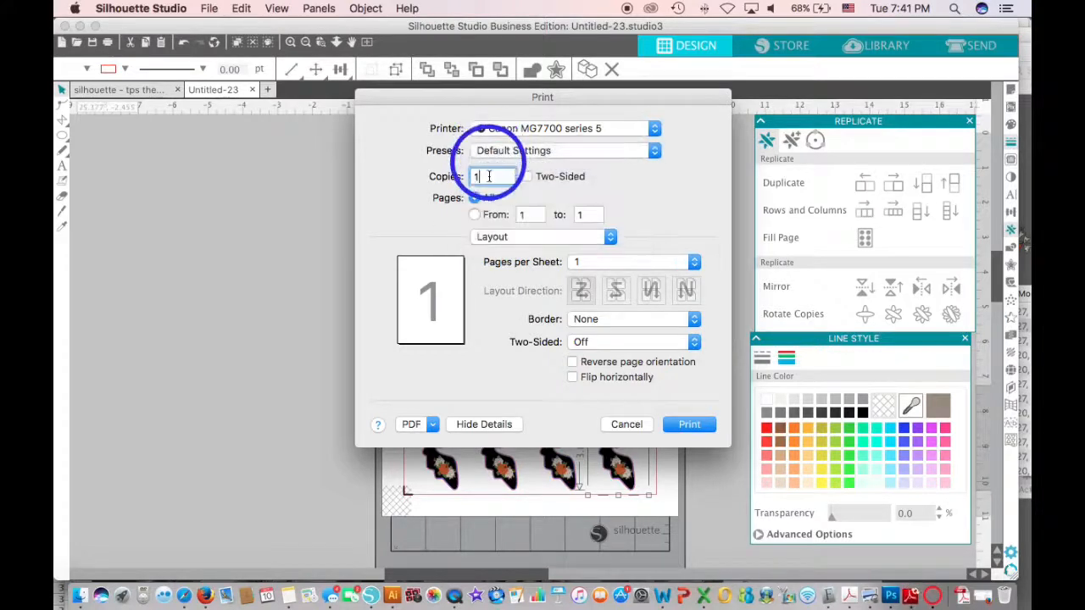
pyautogui.click(487, 237)
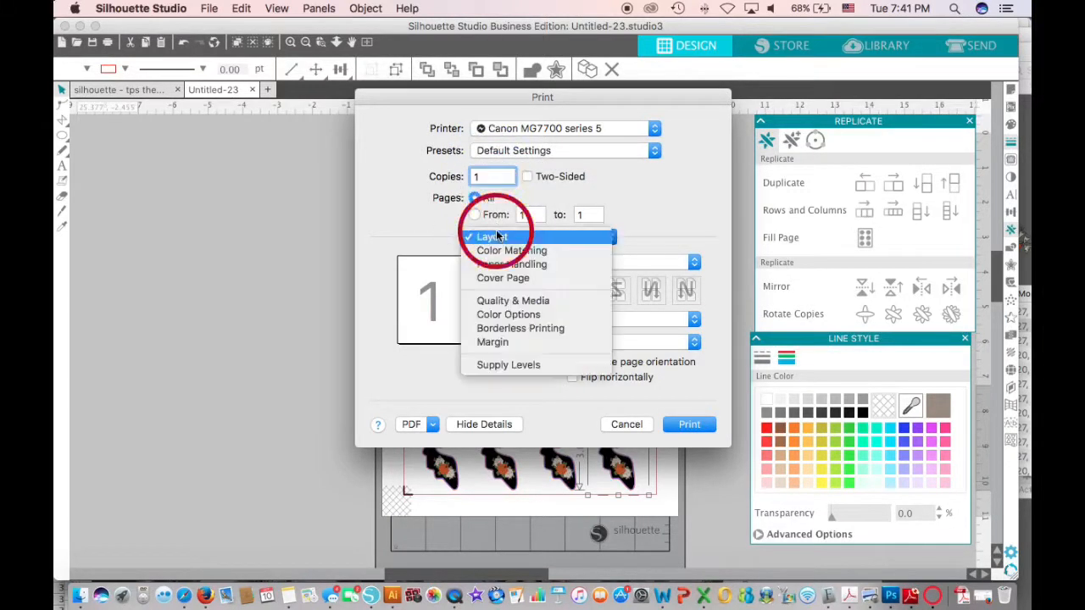
pyautogui.click(505, 301)
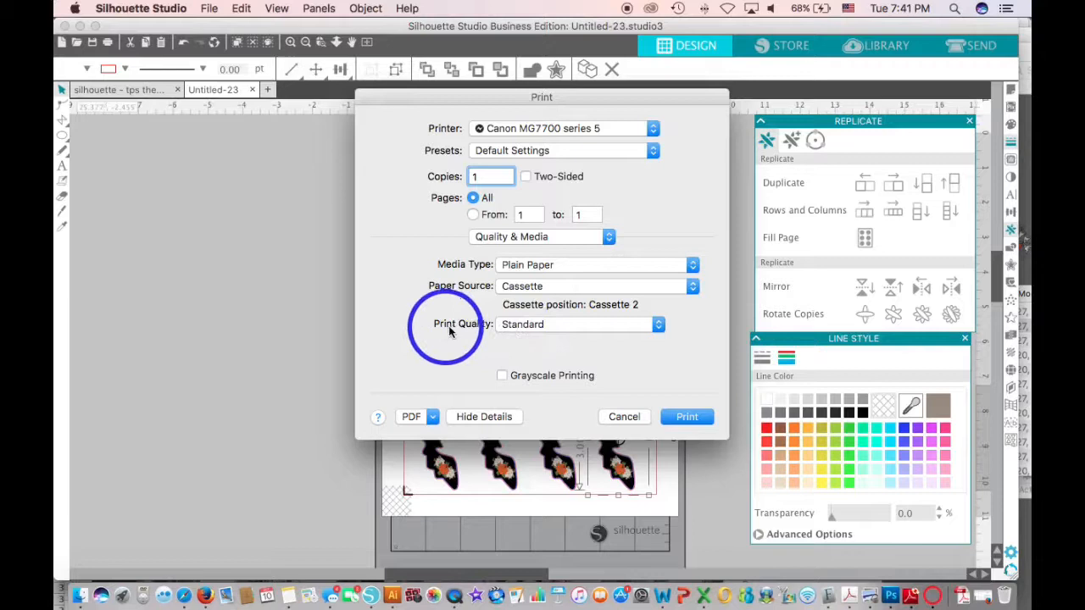
# - Check the print quality choices, try Matte Photo Paper as the media type, cancel the print setup and go to the cut job
pyautogui.click(509, 327)
pyautogui.click(510, 329)
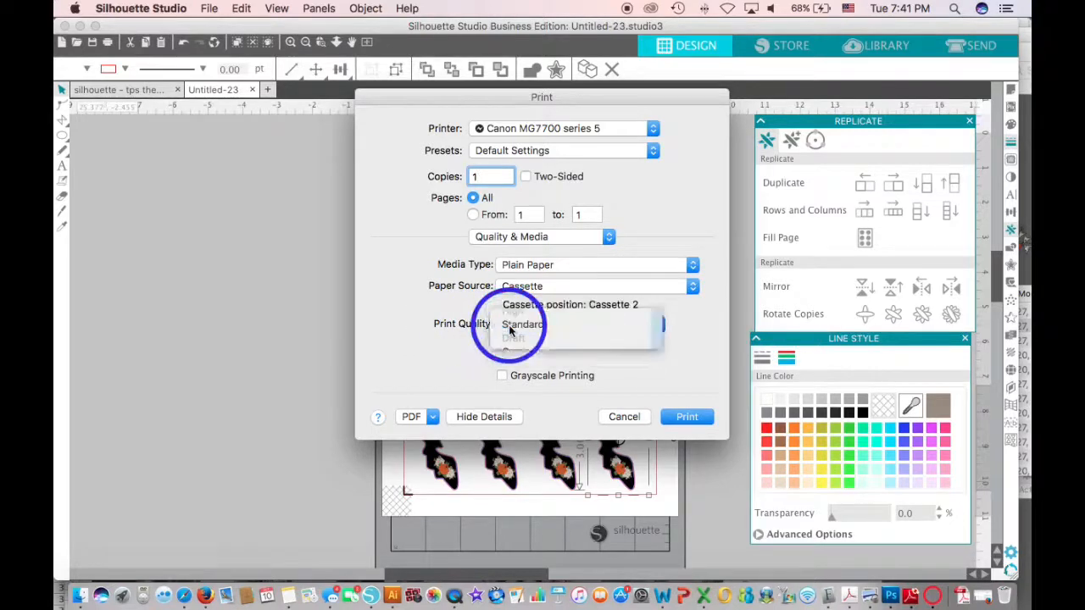
pyautogui.click(511, 271)
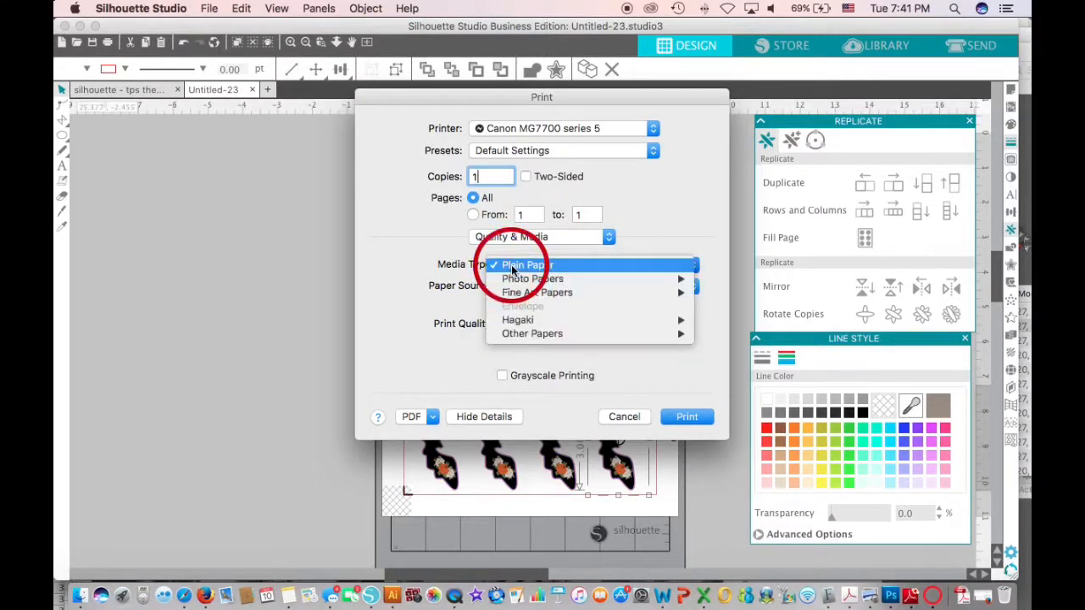
pyautogui.moveTo(513, 280)
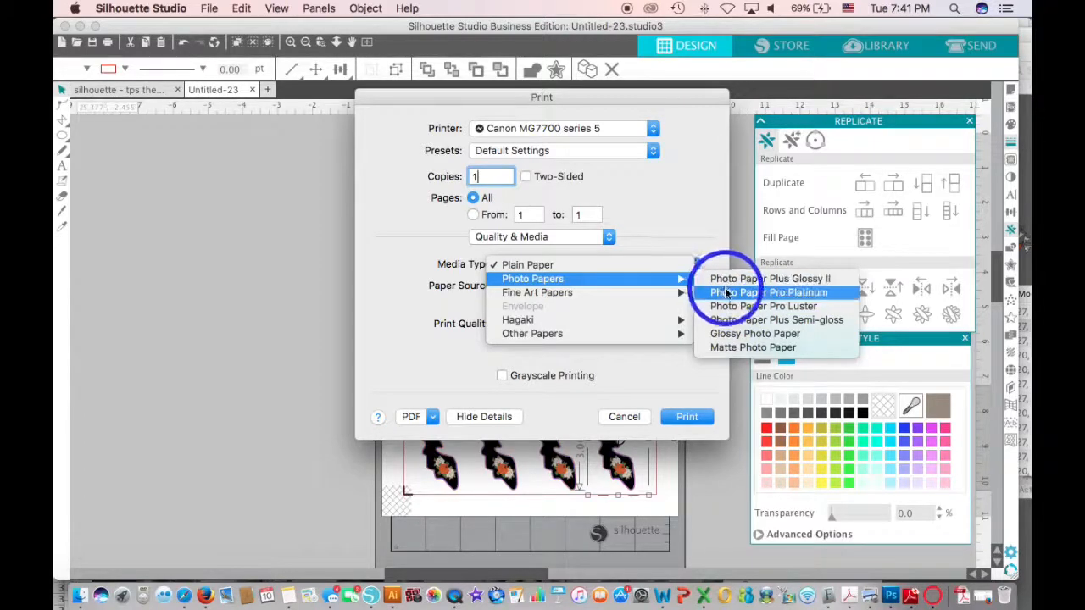
pyautogui.click(731, 344)
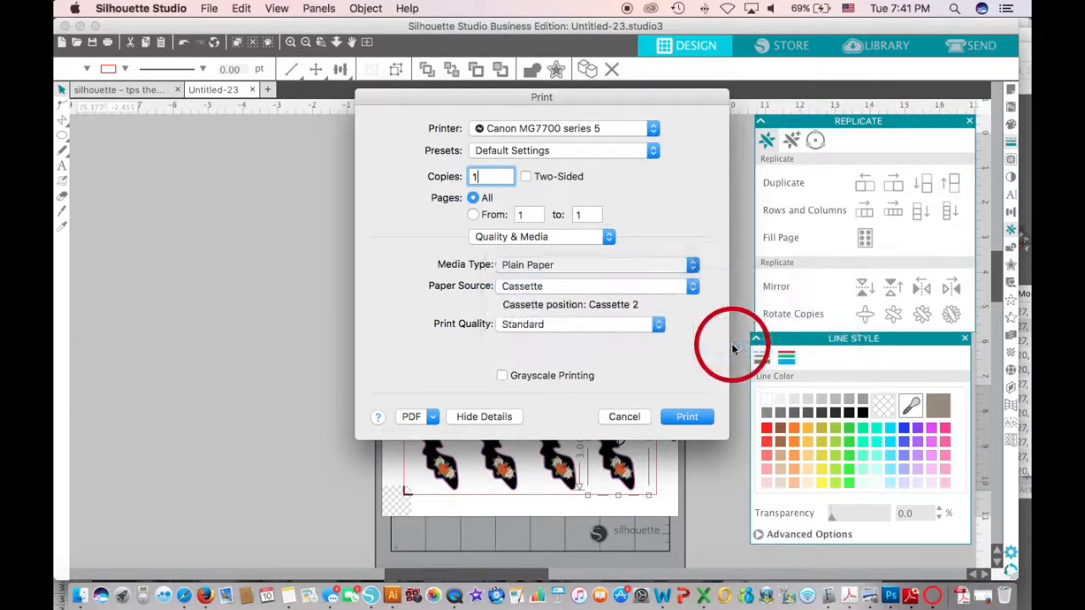
pyautogui.click(624, 416)
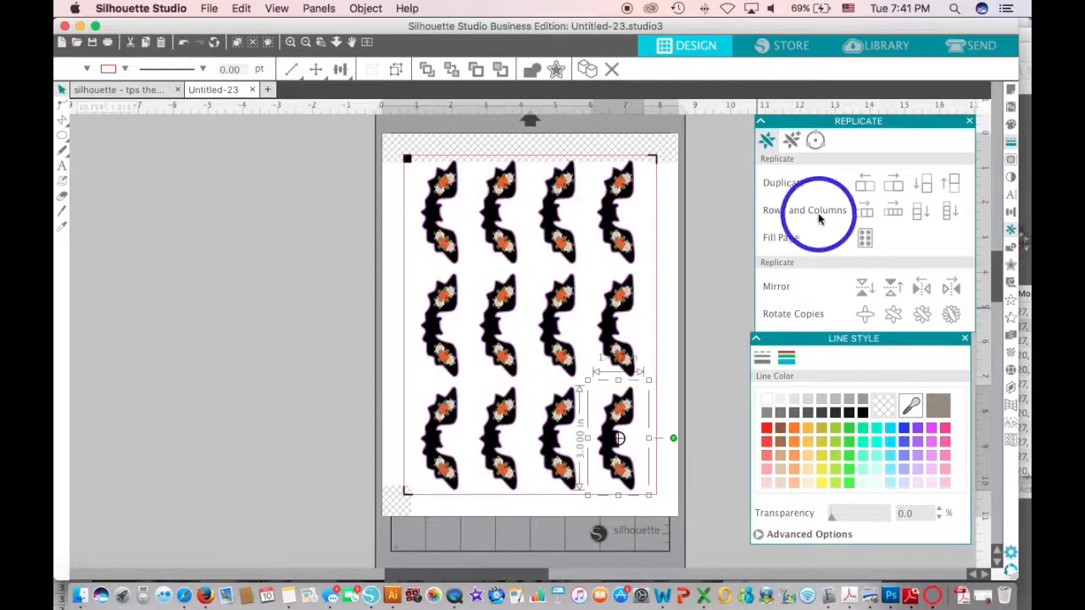
pyautogui.click(976, 48)
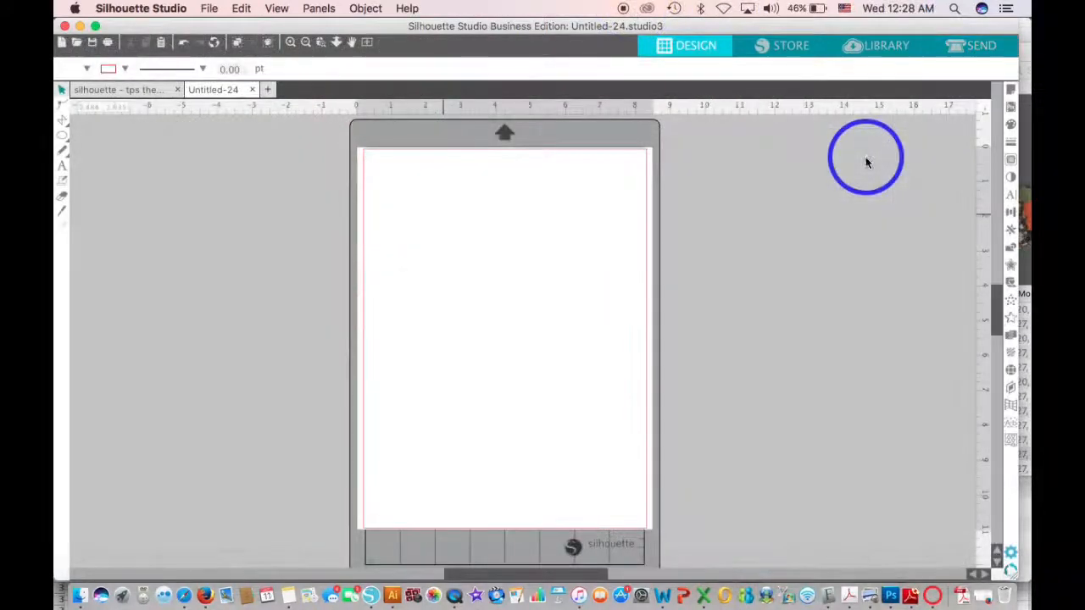
# - Turn on Type 1 registration marks for the blank page in Untitled-24
pyautogui.click(1009, 91)
pyautogui.click(817, 144)
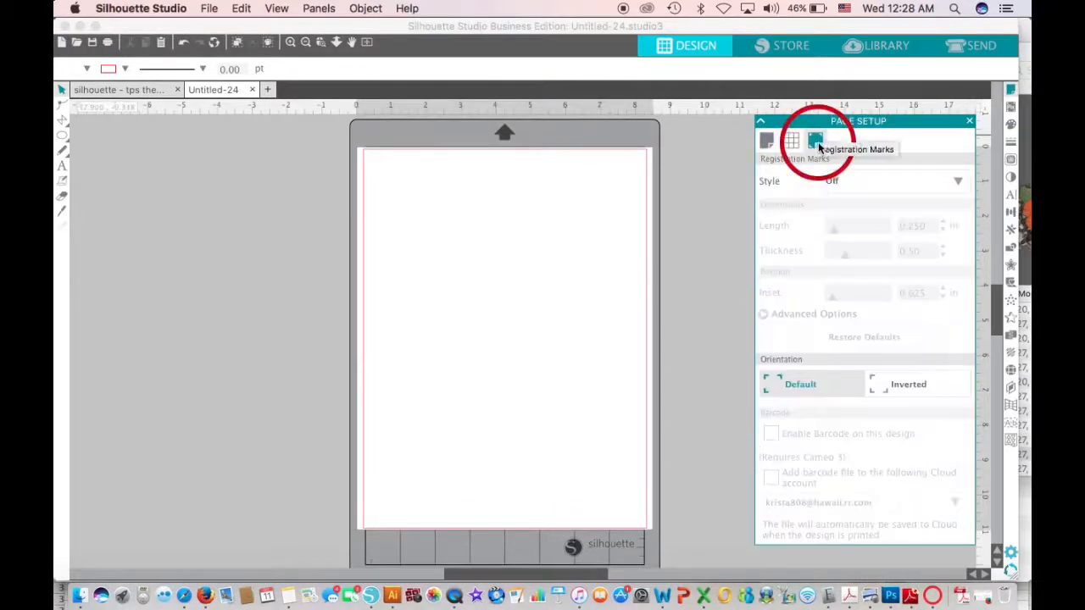
pyautogui.click(852, 182)
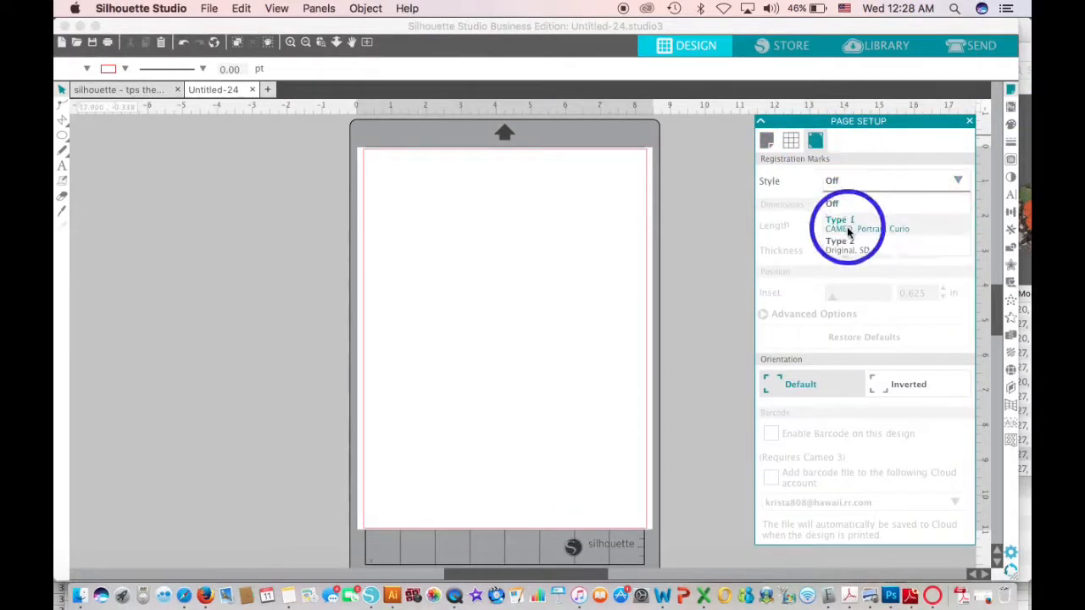
pyautogui.click(847, 227)
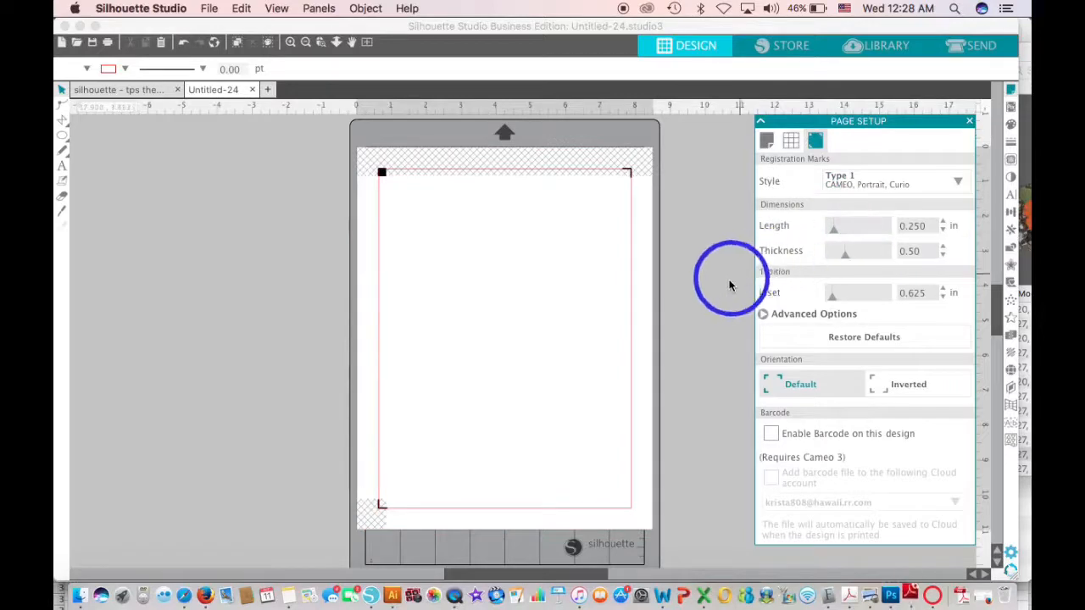
pyautogui.click(663, 291)
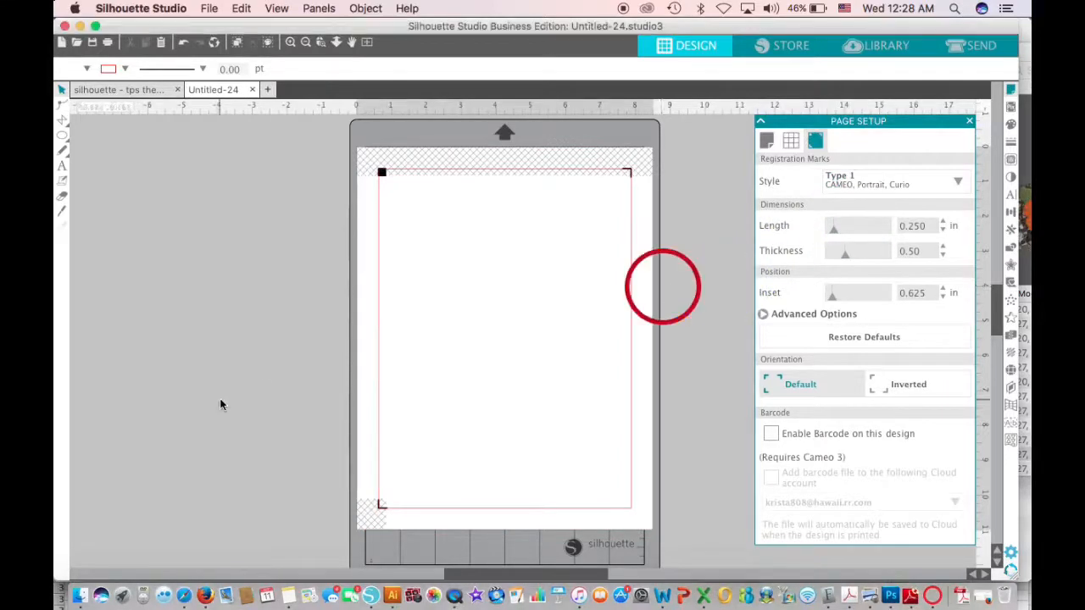
# - From Finder's Halloween 17 TPS ICONS folder, place halloween17_icon_floral3.png near the page's upper left and halloween17_icon_kitty2.png at right of center
pyautogui.click(80, 595)
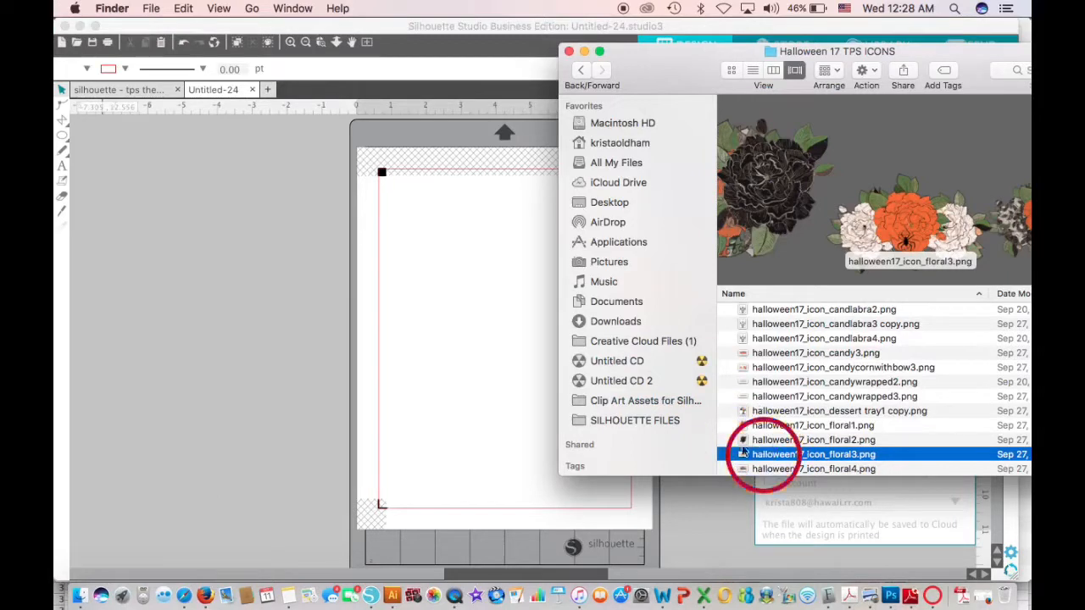
pyautogui.moveTo(742, 453); pyautogui.dragTo(442, 225)
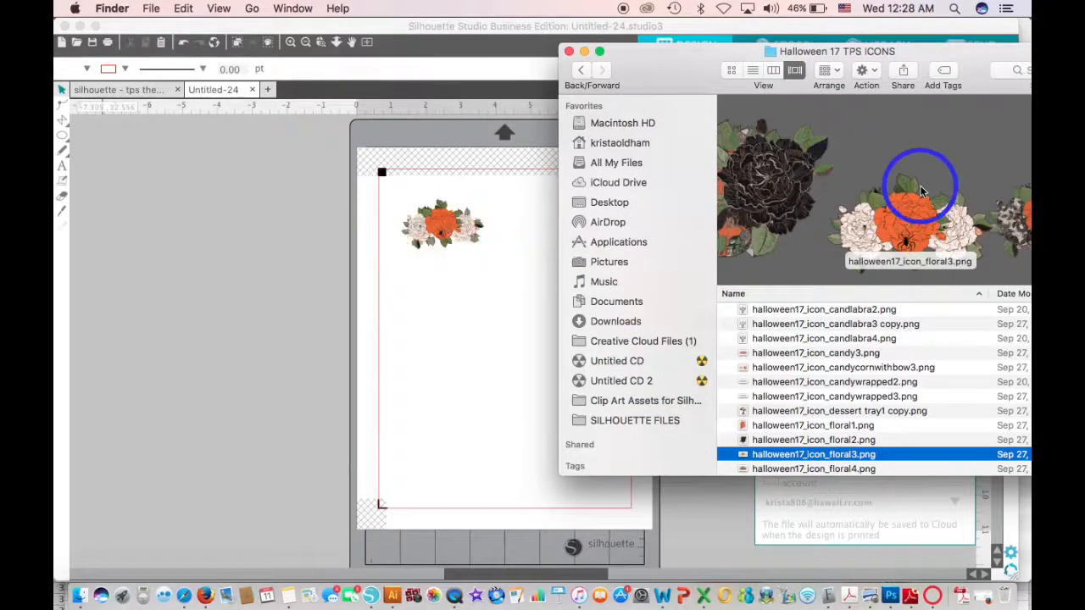
pyautogui.hscroll(6, 922, 191)
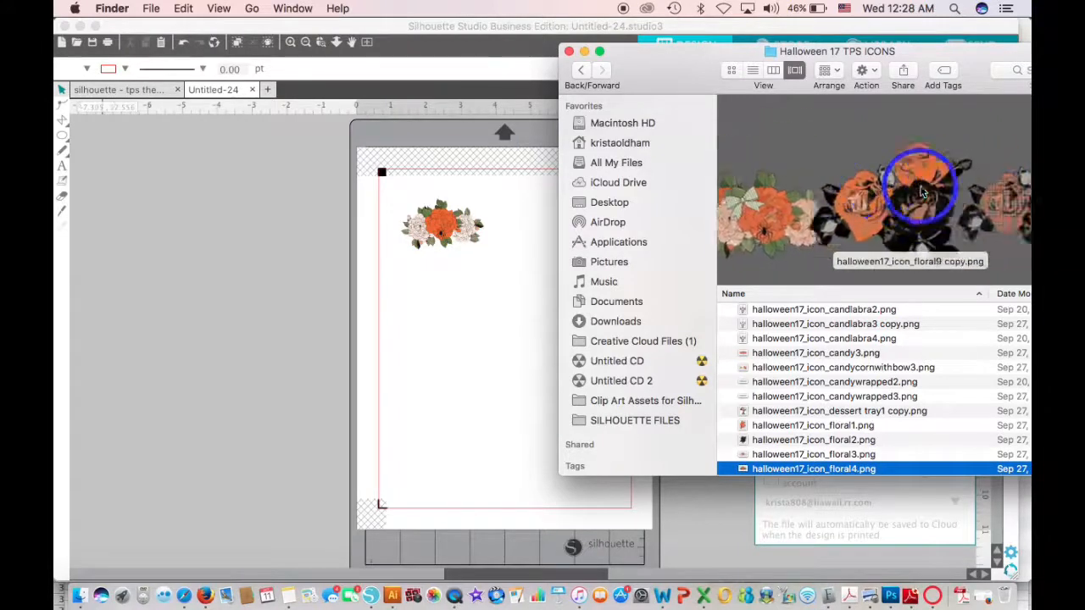
pyautogui.hscroll(5, 922, 192)
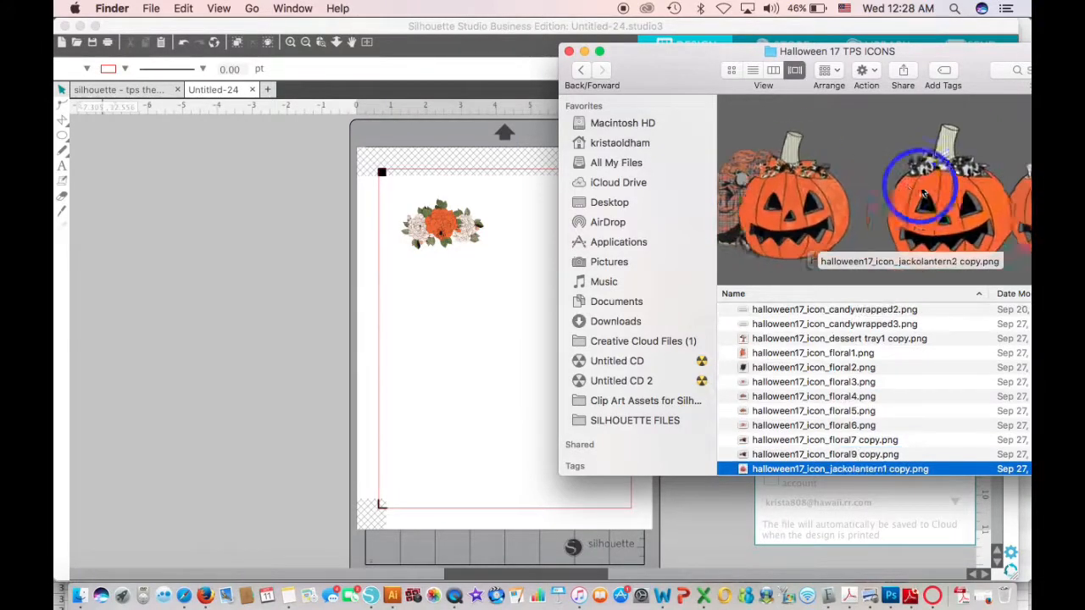
pyautogui.hscroll(3, 922, 191)
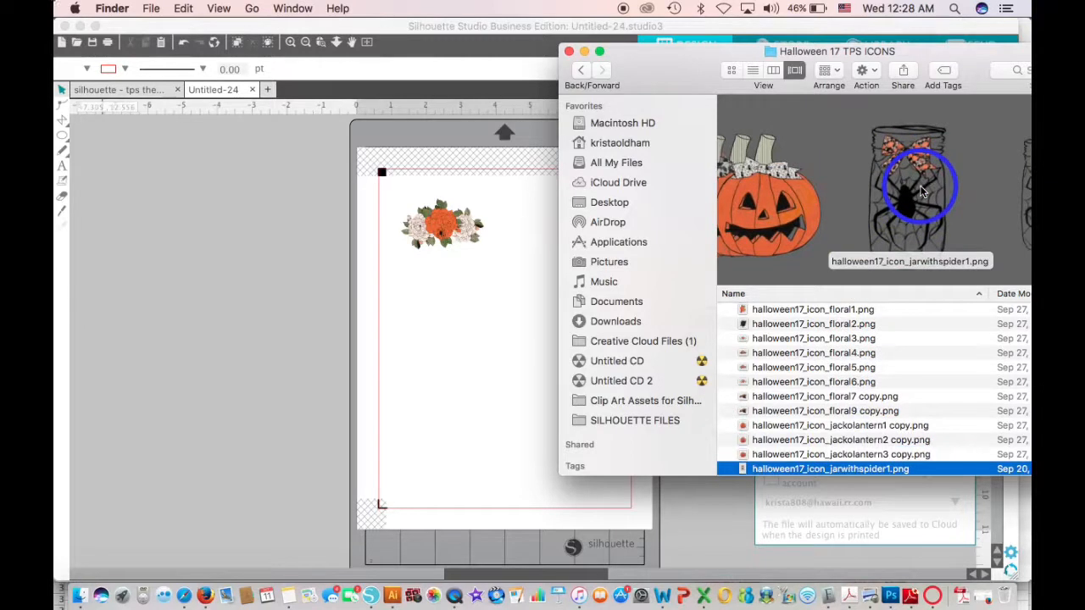
pyautogui.hscroll(4, 922, 191)
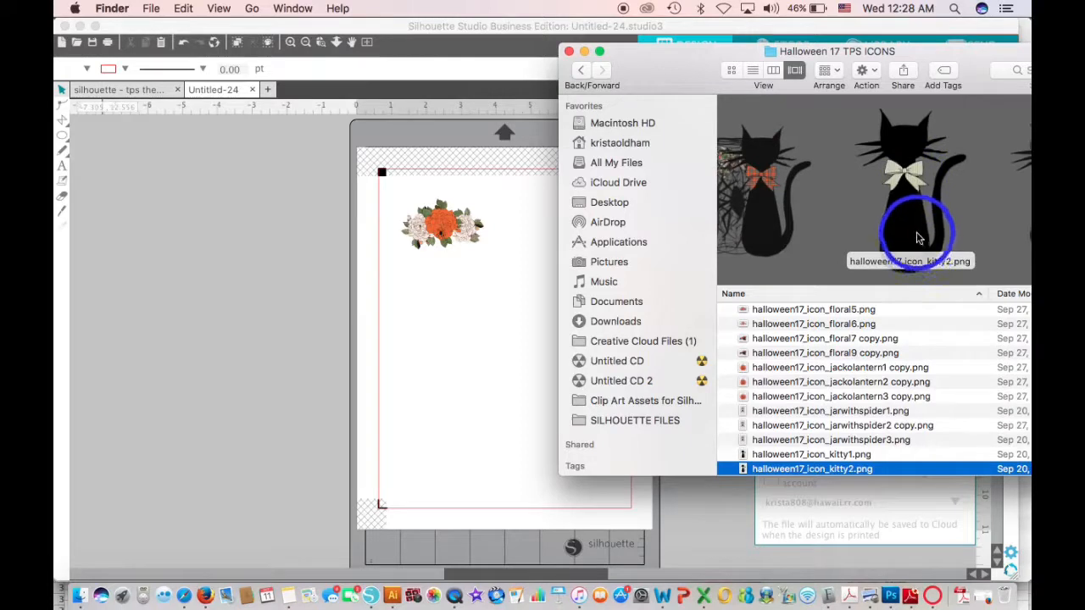
pyautogui.moveTo(917, 238)
pyautogui.mouseDown()
pyautogui.moveTo(915, 227)
pyautogui.moveTo(450, 330)
pyautogui.moveTo(539, 322)
pyautogui.mouseUp()
pyautogui.click(932, 222)
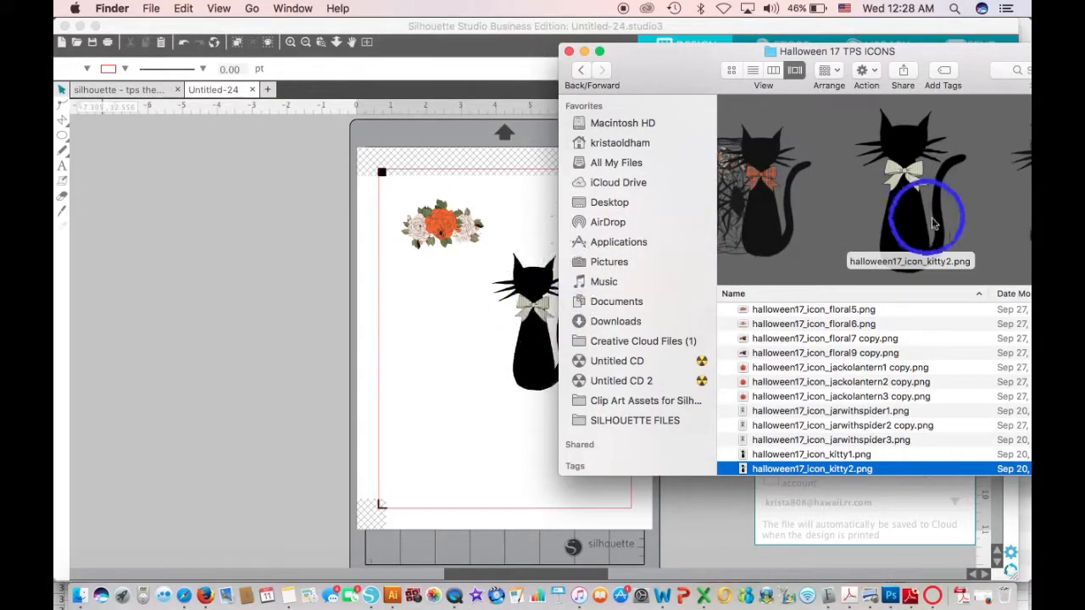
# - Place halloween17_icon_bannershort3.png from the same folder near the page's lower left
pyautogui.scroll(10, 828, 374)
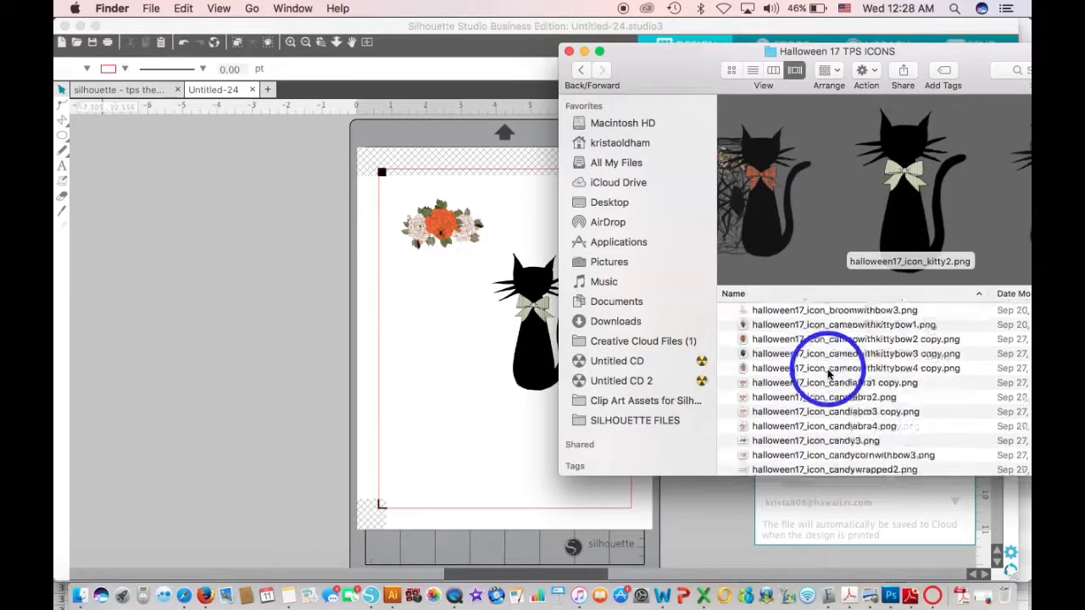
pyautogui.scroll(1, 827, 374)
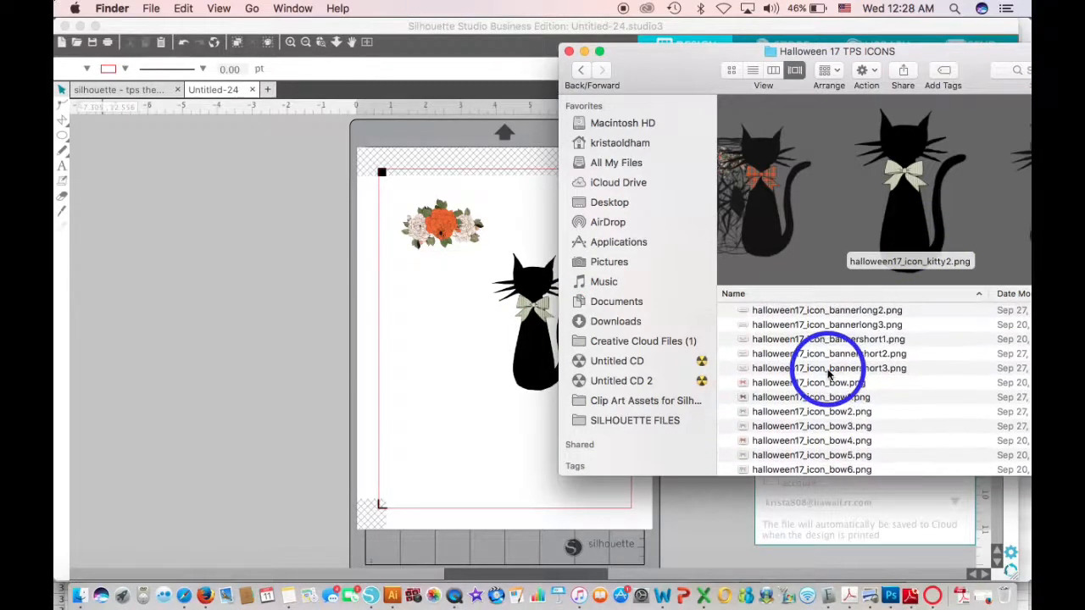
pyautogui.scroll(-1, 828, 377)
pyautogui.click(829, 367)
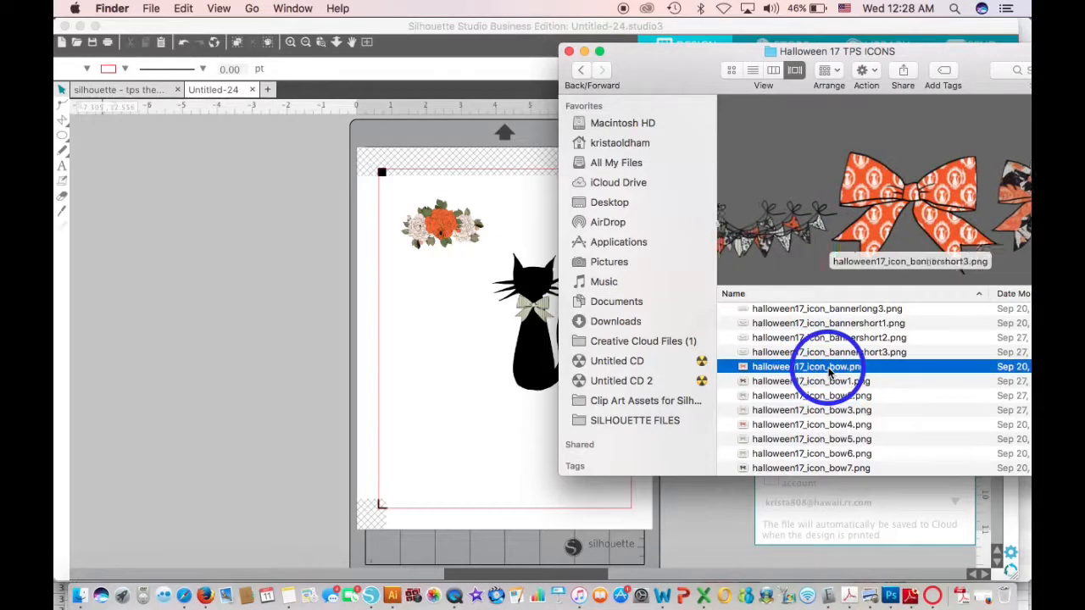
pyautogui.click(821, 352)
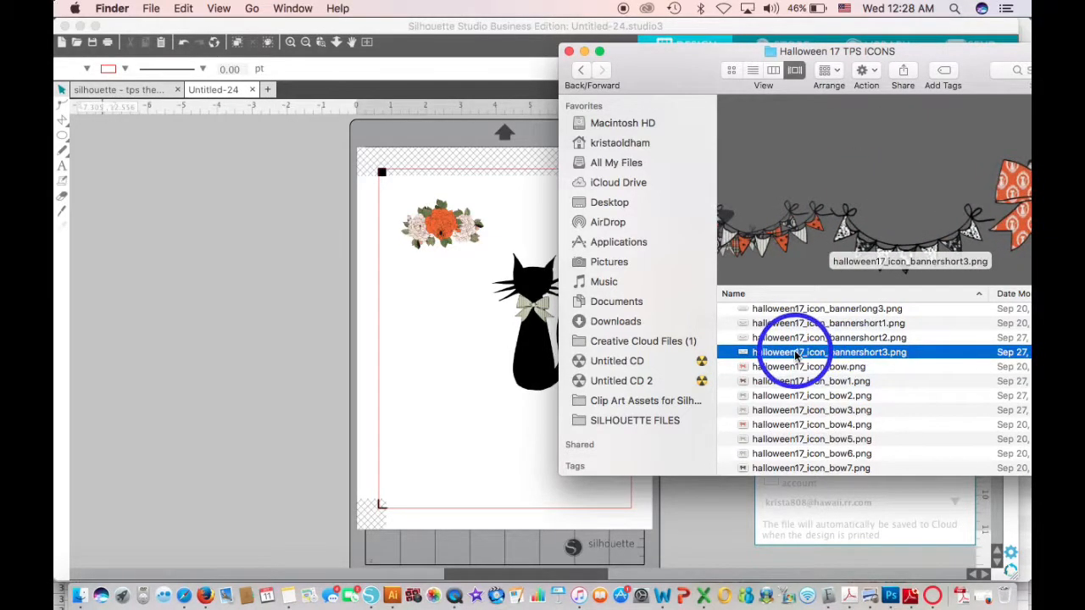
pyautogui.moveTo(579, 434); pyautogui.dragTo(451, 467)
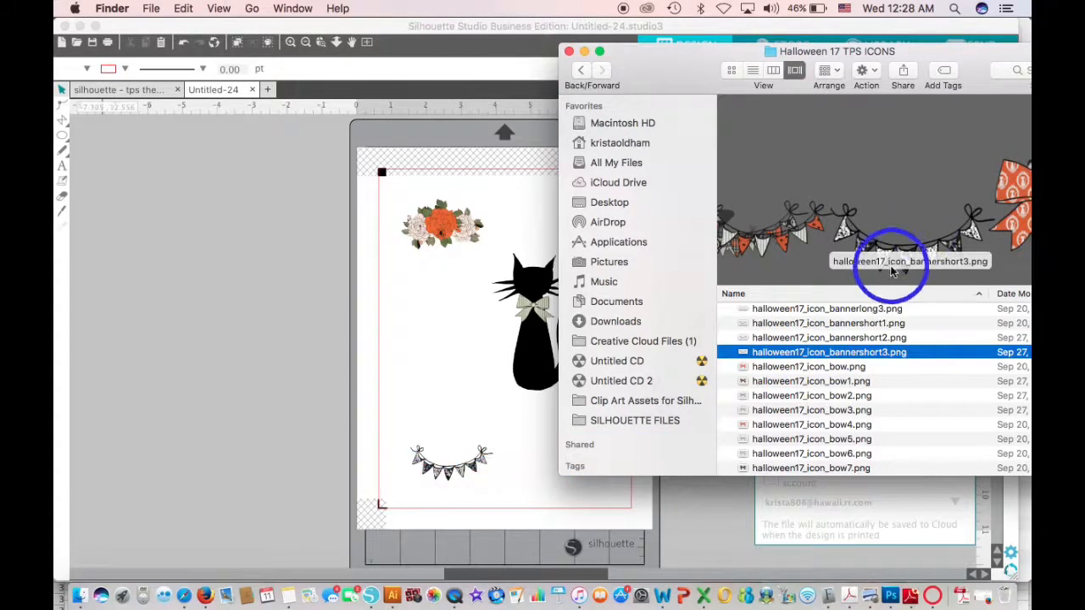
# - Place halloween17_icon_bowwithclip1 copy.png between the floral cluster and the banner, and return to the design
pyautogui.hscroll(10, 868, 169)
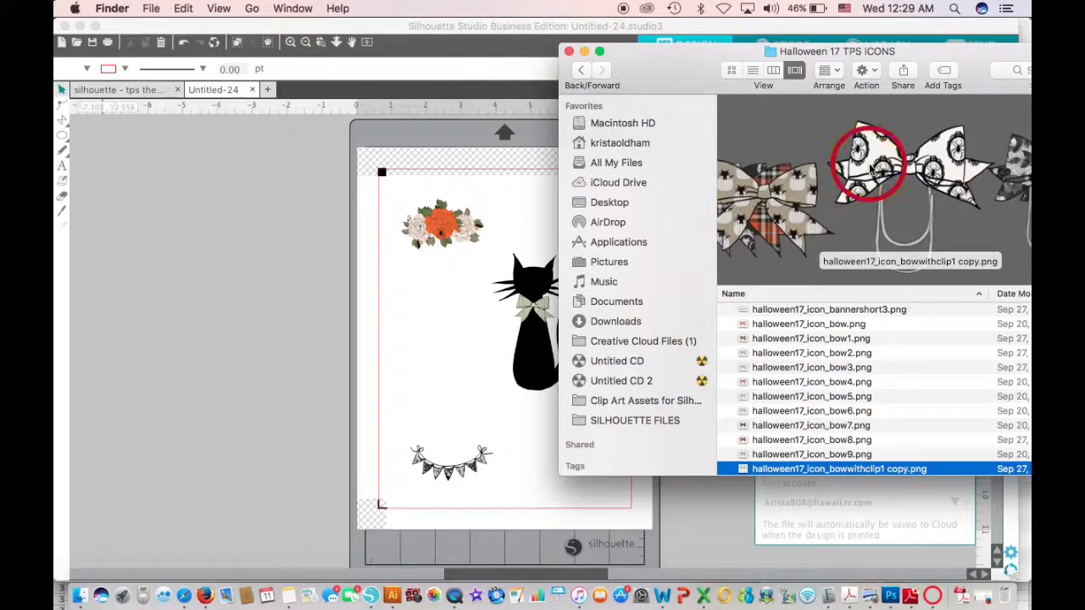
pyautogui.moveTo(833, 170); pyautogui.dragTo(455, 327)
pyautogui.click(427, 305)
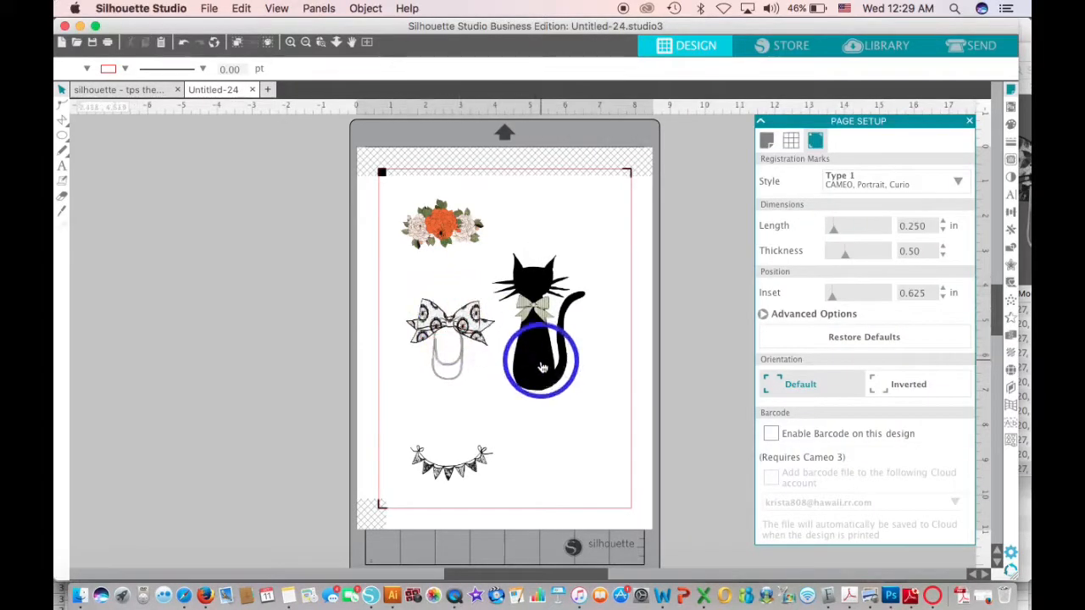
# - Move the cat off the page to its left, shift the bow clip to the page's right side and nudge the banner up and right
pyautogui.moveTo(542, 367); pyautogui.dragTo(196, 366)
pyautogui.moveTo(444, 318); pyautogui.dragTo(576, 312)
pyautogui.moveTo(453, 462); pyautogui.dragTo(475, 456)
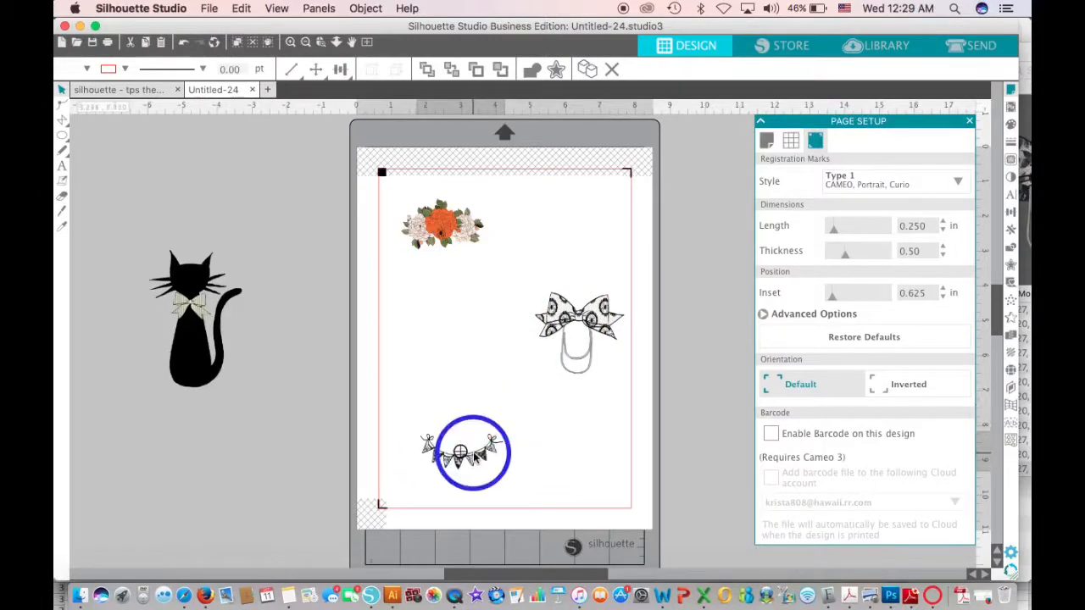
pyautogui.click(473, 452)
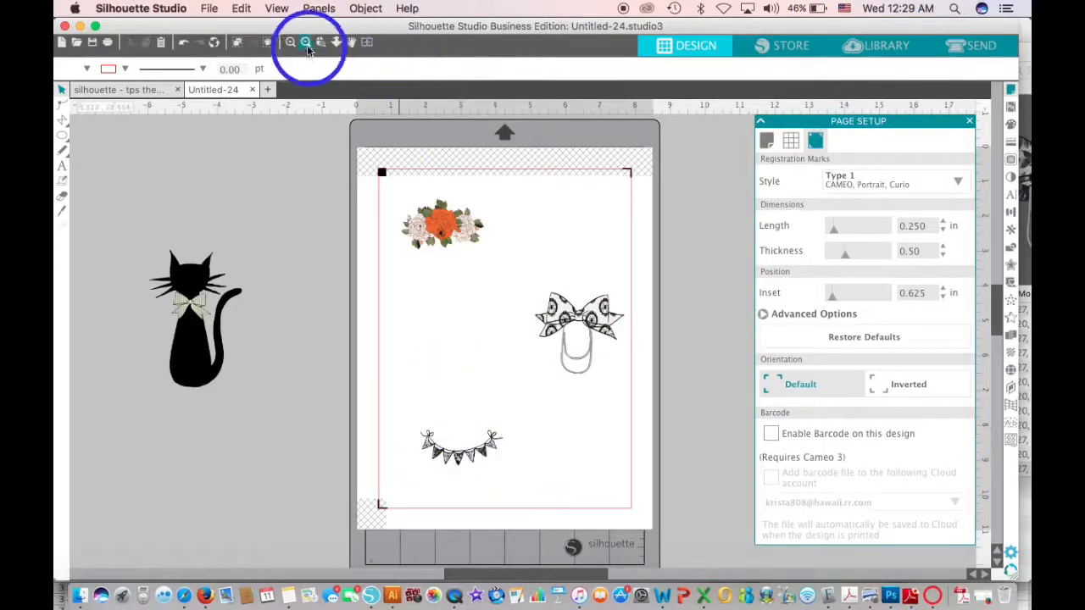
# - Mark a trace area of about 2.57 by 1.64 in around the floral cluster
pyautogui.click(293, 45)
pyautogui.click(291, 41)
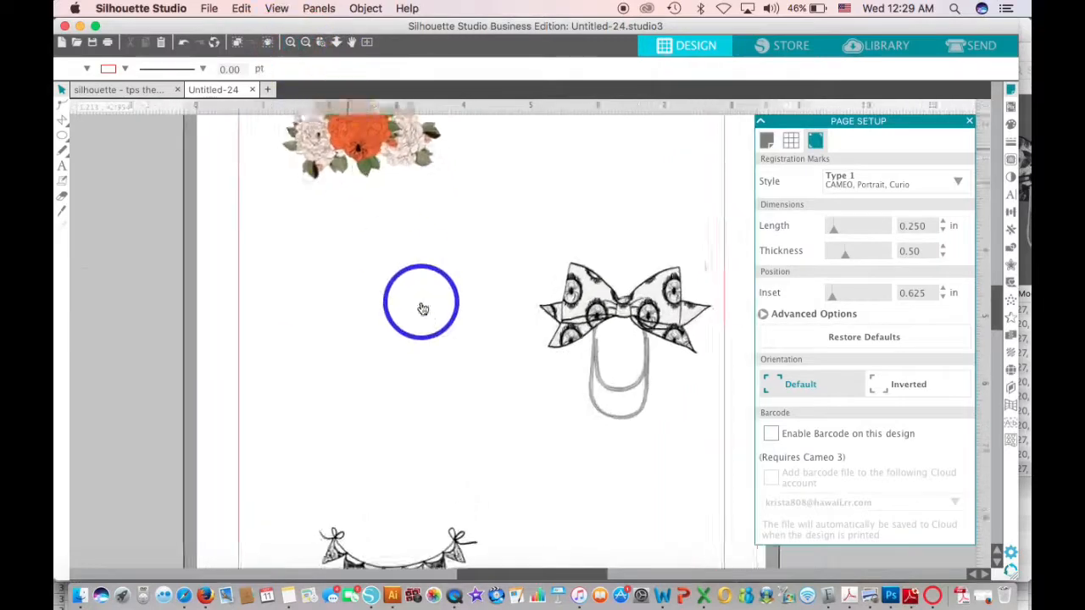
pyautogui.hscroll(-2, 421, 306)
pyautogui.scroll(5, 421, 307)
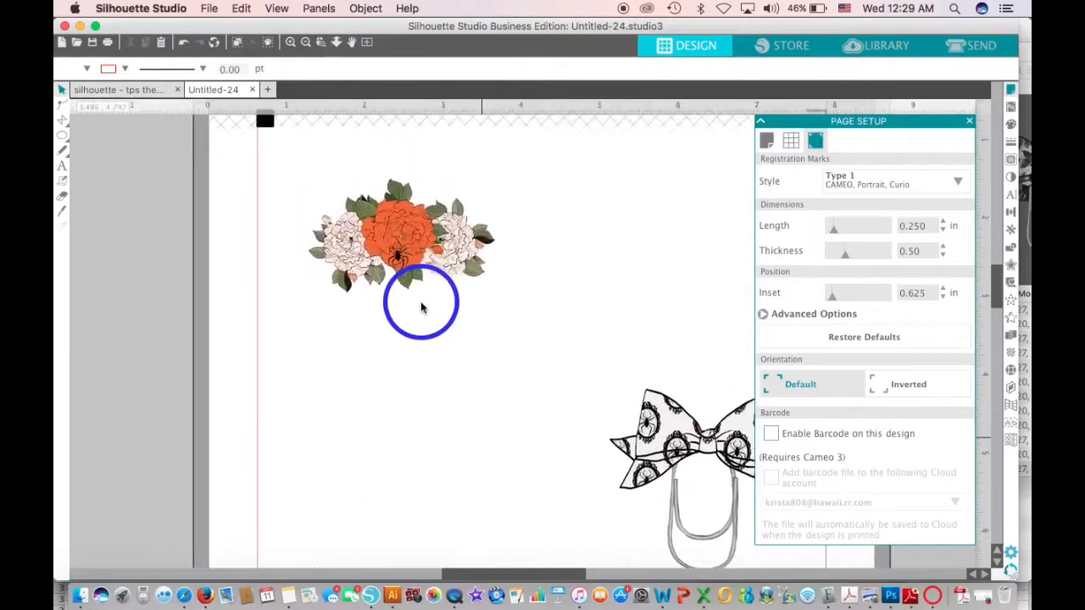
pyautogui.scroll(1, 422, 308)
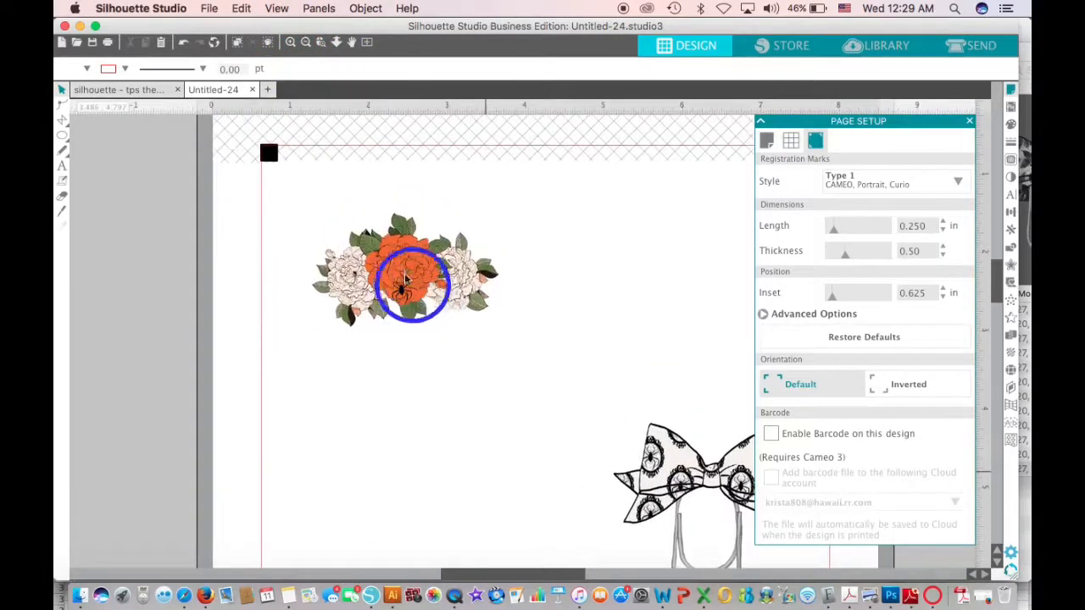
pyautogui.click(288, 44)
pyautogui.click(345, 282)
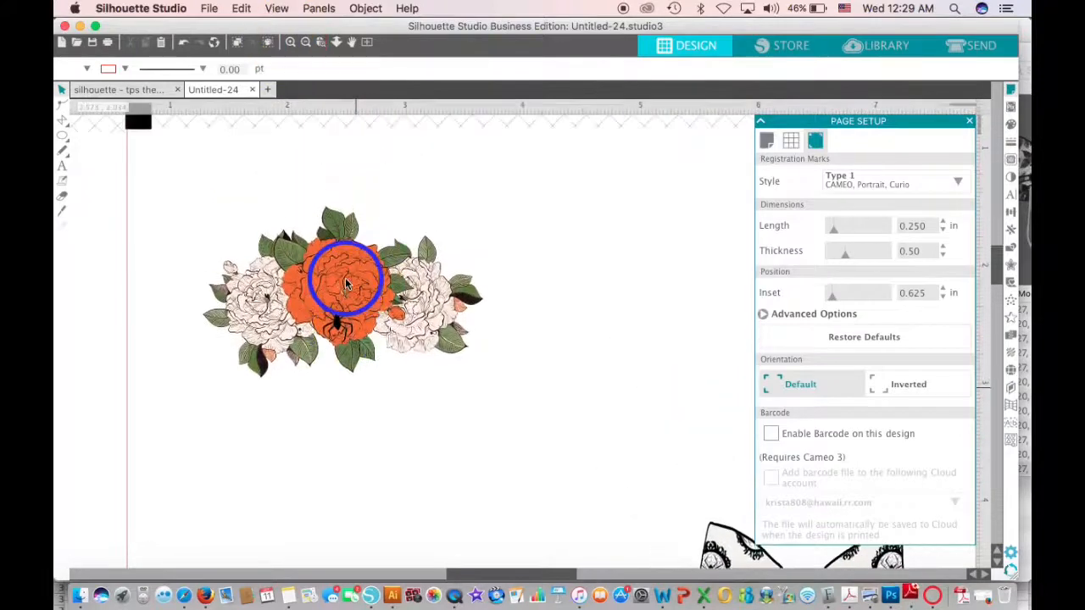
pyautogui.click(287, 67)
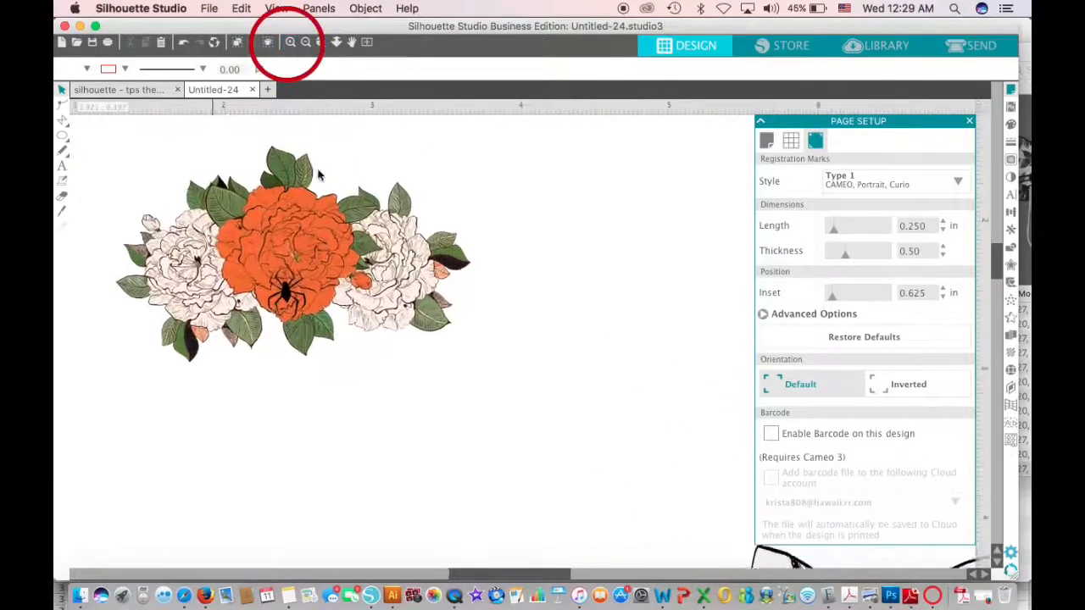
pyautogui.click(330, 241)
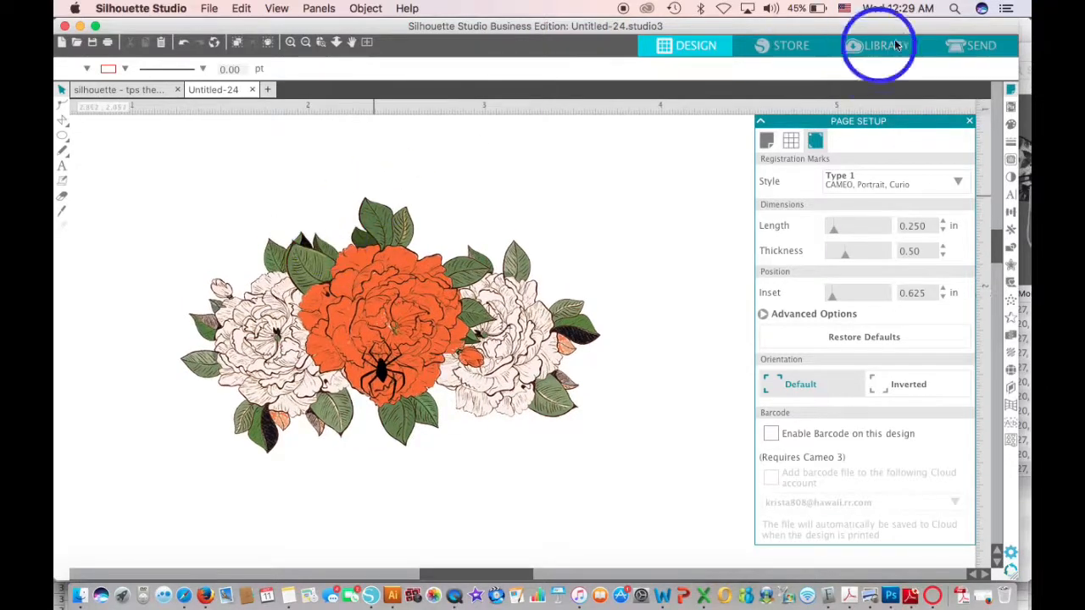
pyautogui.click(1009, 162)
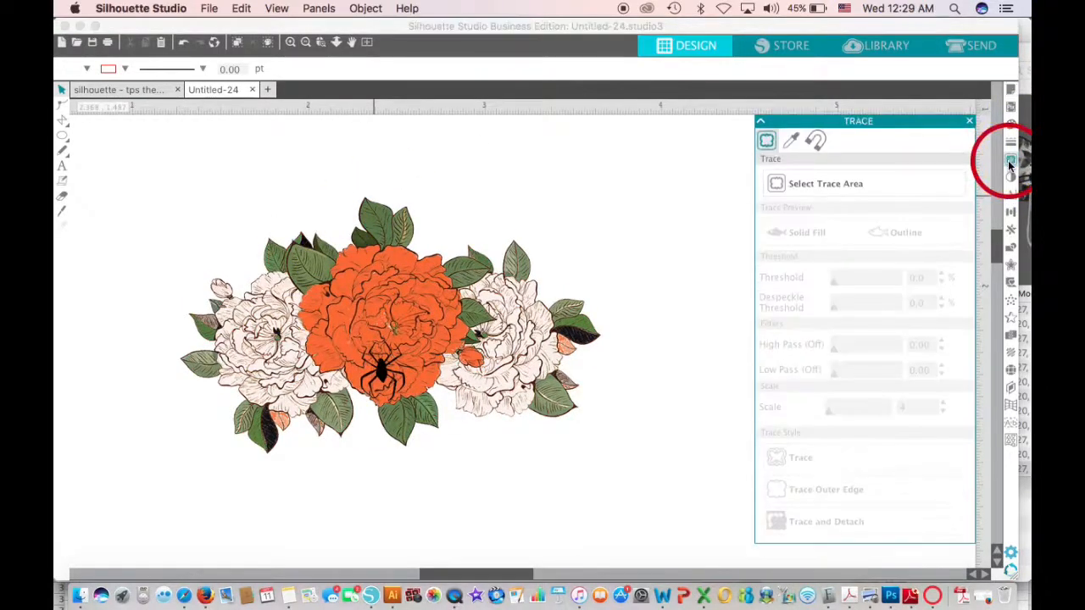
pyautogui.click(818, 180)
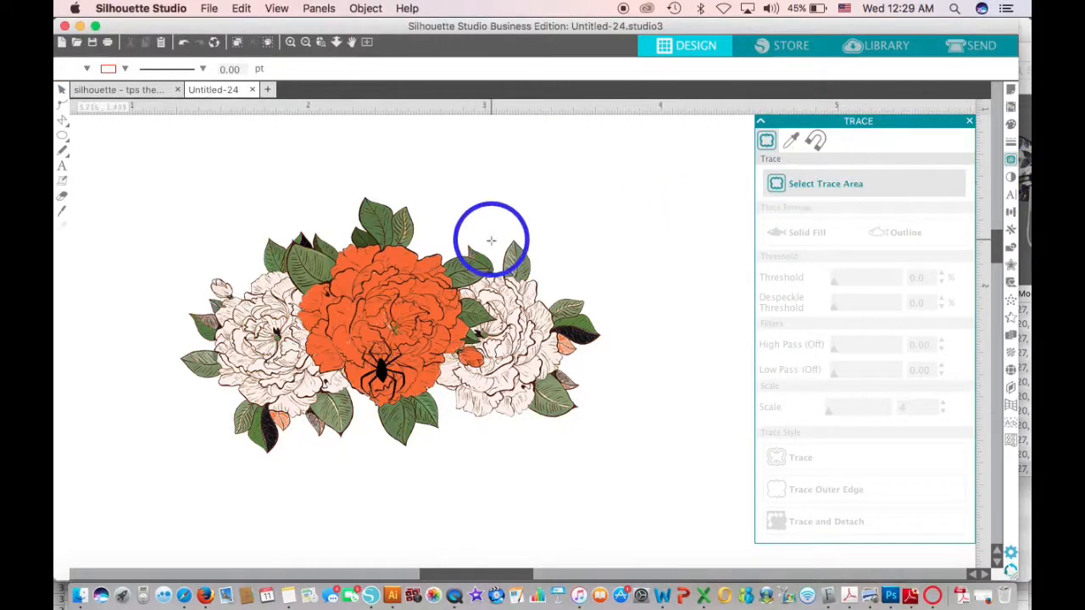
pyautogui.moveTo(137, 183)
pyautogui.mouseDown()
pyautogui.moveTo(443, 387)
pyautogui.moveTo(562, 453)
pyautogui.moveTo(650, 489)
pyautogui.moveTo(658, 462)
pyautogui.moveTo(659, 476)
pyautogui.moveTo(654, 484)
pyautogui.moveTo(592, 472)
pyautogui.mouseUp()
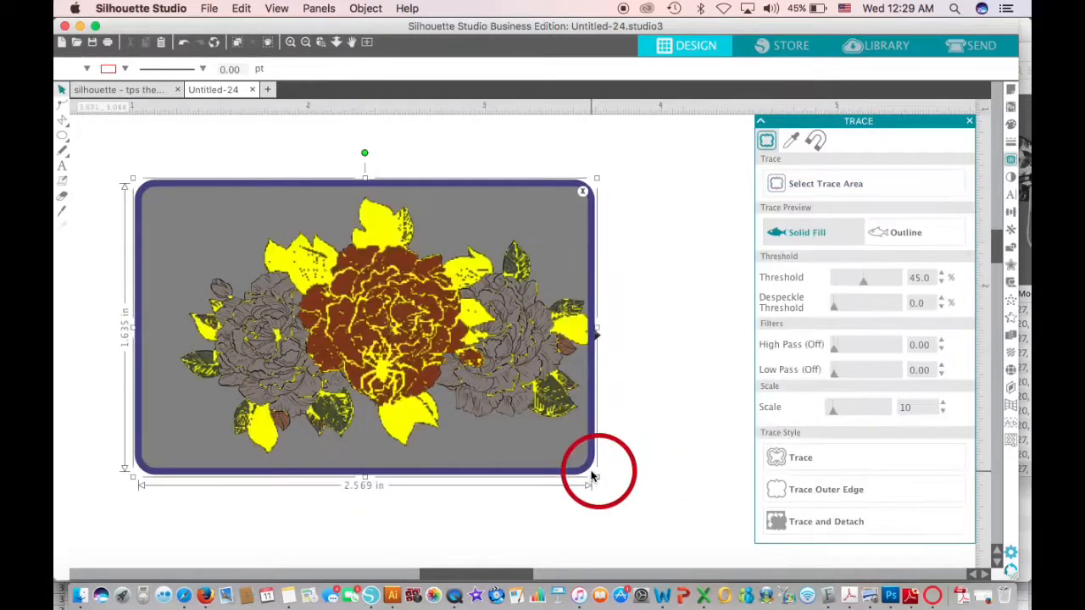
# - Shift the trace area to cover the whole floral cluster and trace its outer edge with the threshold at maximum
pyautogui.moveTo(457, 236); pyautogui.dragTo(483, 233)
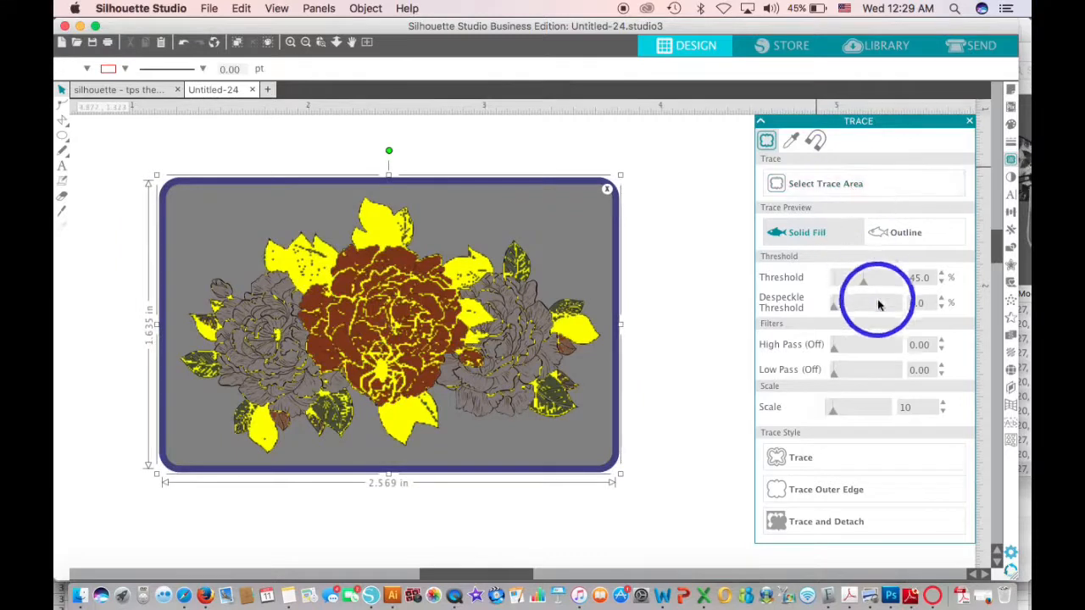
pyautogui.moveTo(861, 279); pyautogui.dragTo(939, 307)
pyautogui.click(818, 492)
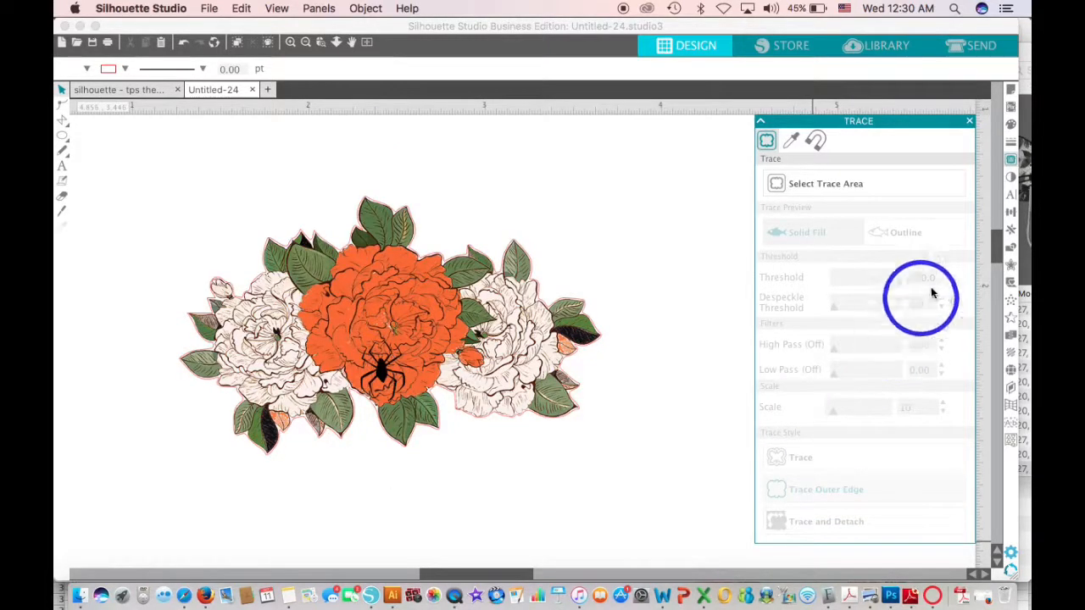
# - Change the line color of the floral cluster's traced outline to blue
pyautogui.click(1009, 144)
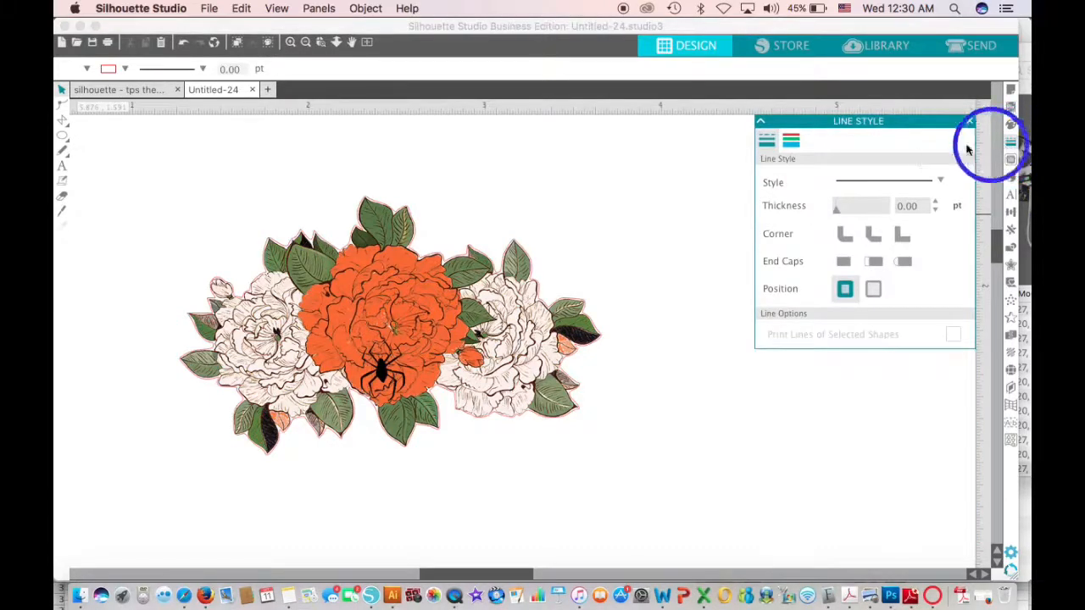
pyautogui.click(788, 141)
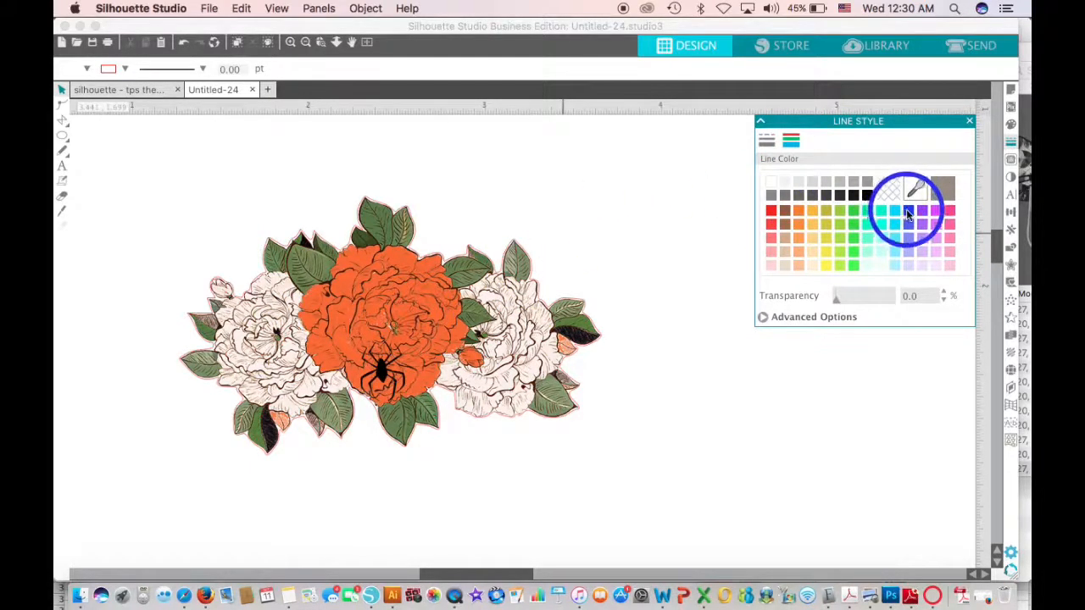
pyautogui.click(535, 288)
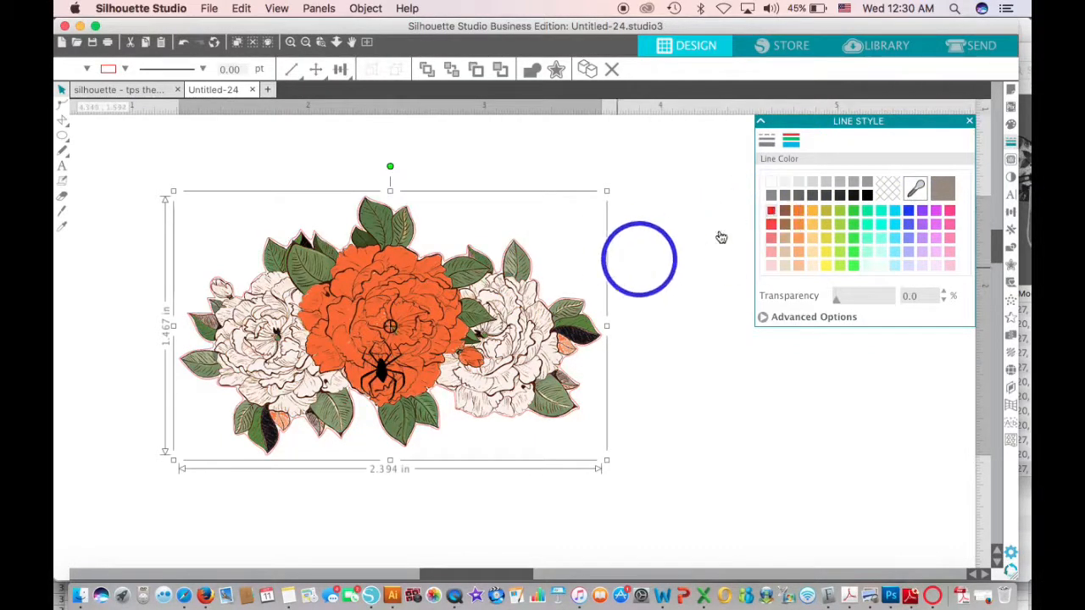
pyautogui.click(911, 213)
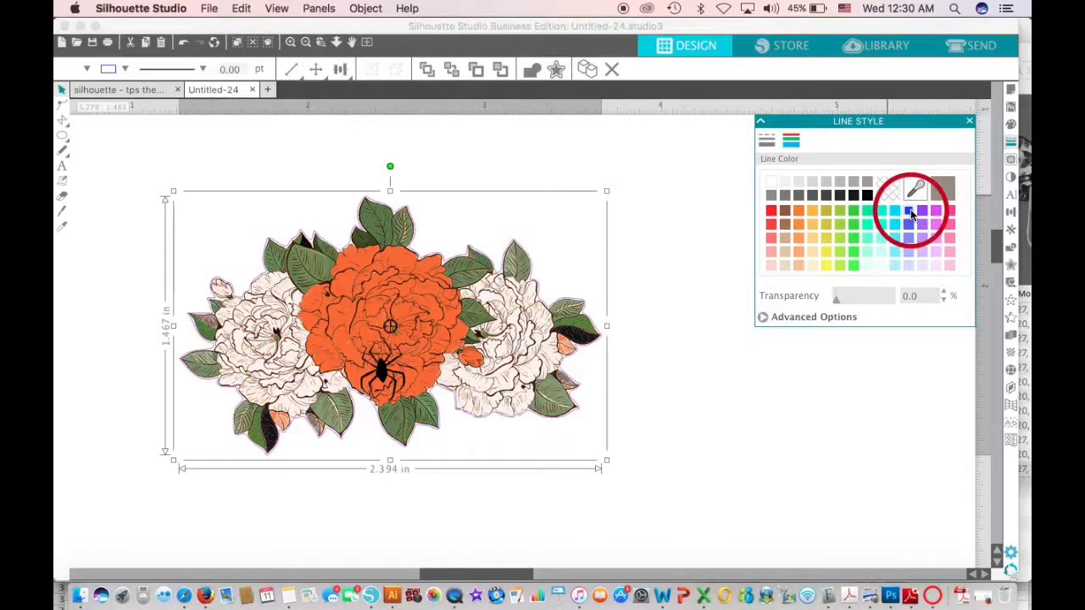
# - Offset the floral cluster's blue outline outward by 0.030 in with rounded corners
pyautogui.click(853, 123)
pyautogui.moveTo(853, 123); pyautogui.dragTo(837, 366)
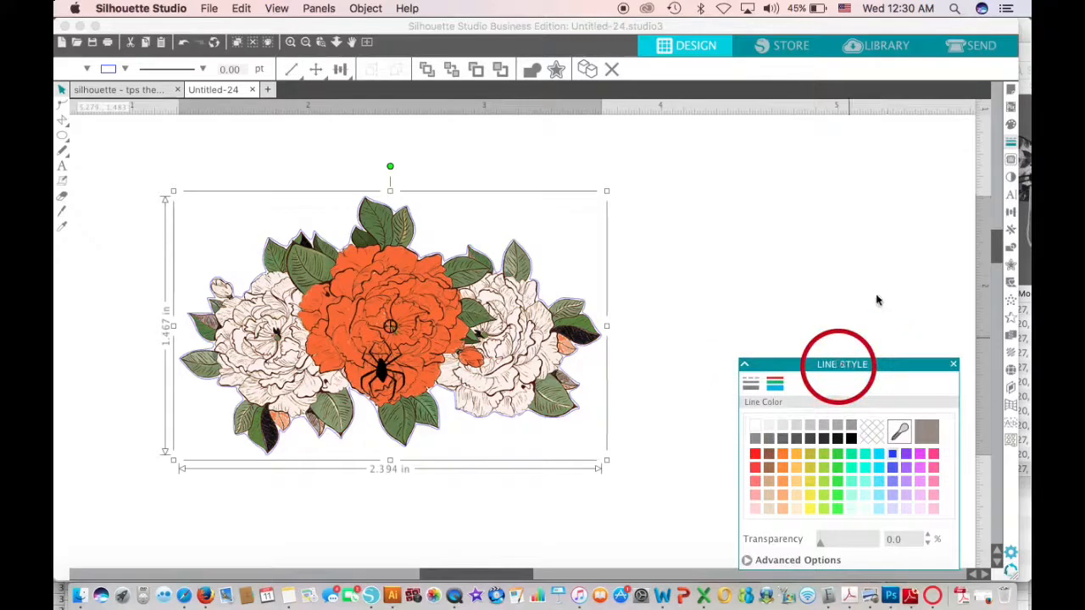
pyautogui.click(1008, 268)
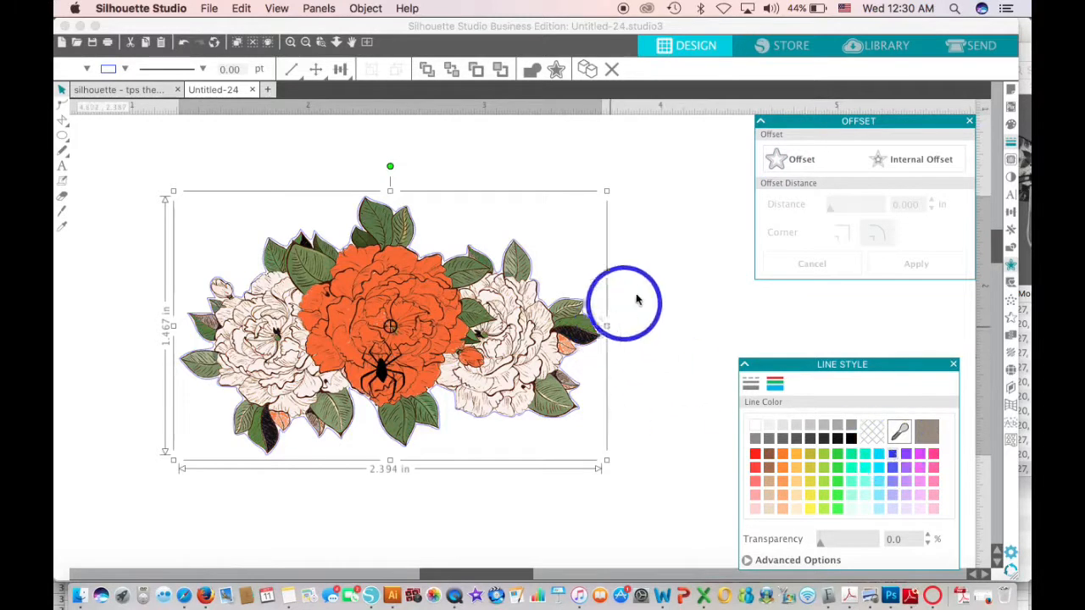
pyautogui.click(774, 163)
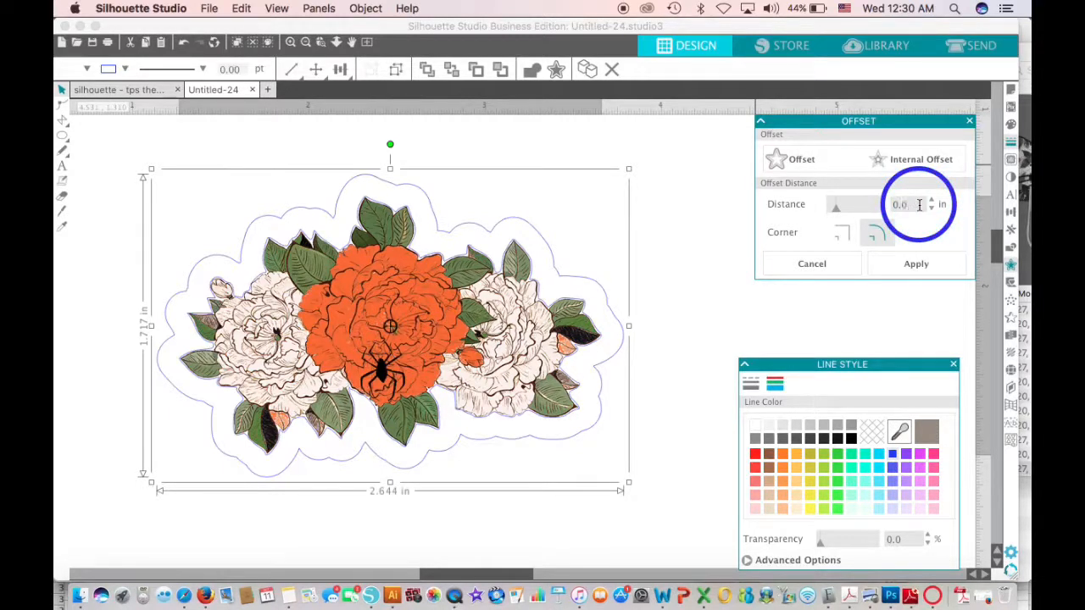
pyautogui.press('Return')
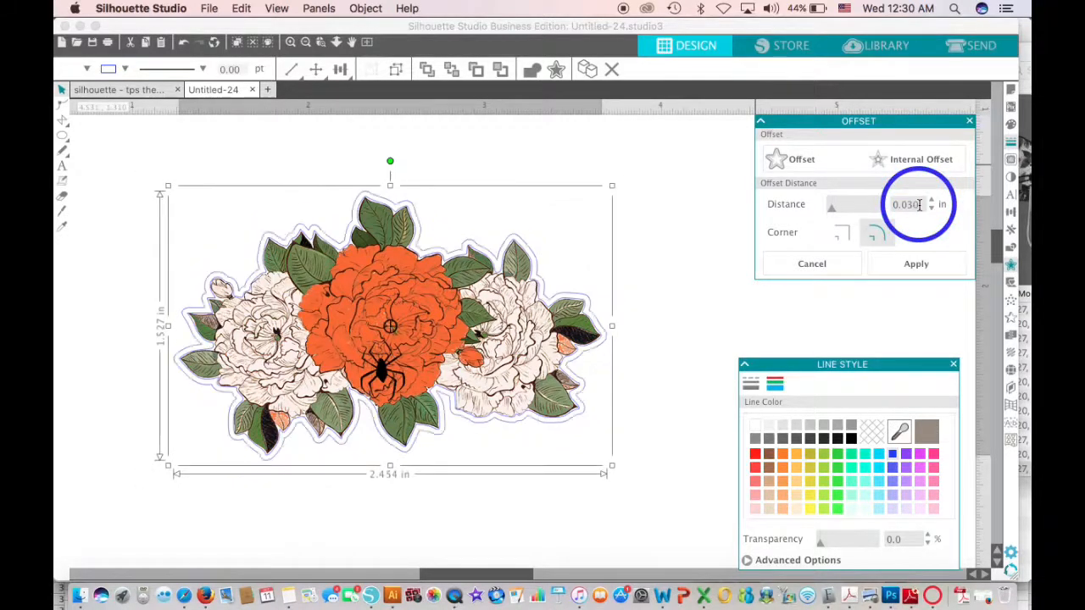
# - Group the floral image with its blue traced outline and its red offset outline
pyautogui.click(649, 480)
pyautogui.moveTo(649, 480); pyautogui.dragTo(465, 364)
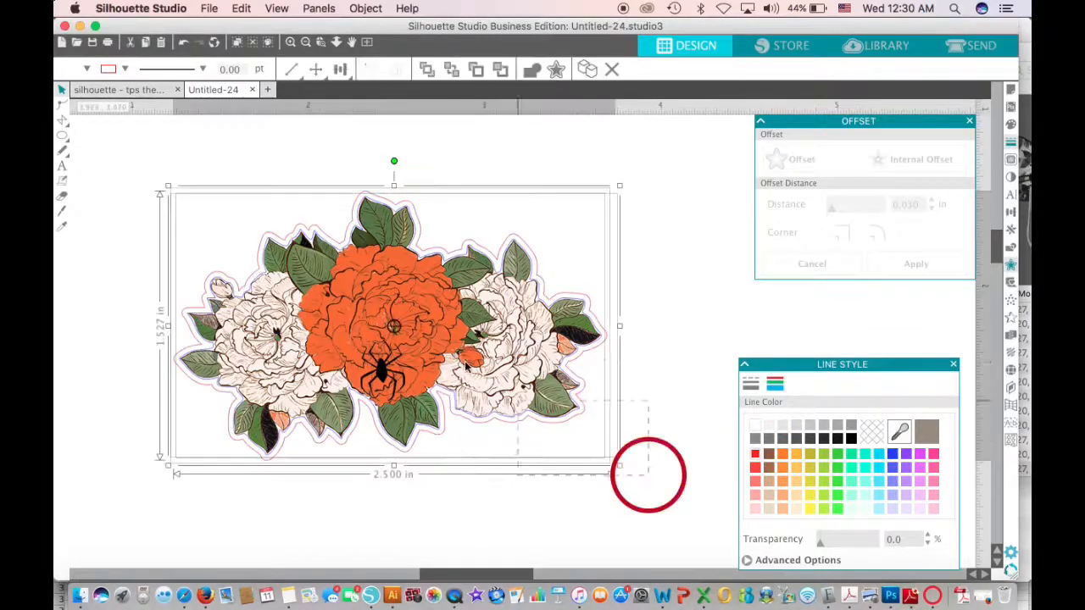
pyautogui.moveTo(414, 325); pyautogui.dragTo(413, 325)
pyautogui.rightClick(399, 321)
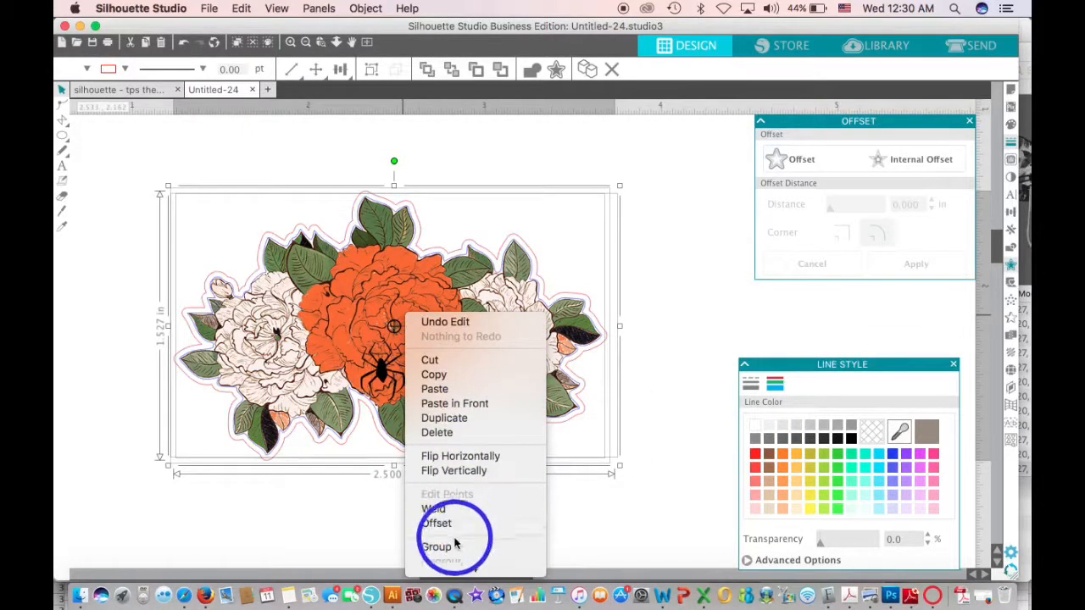
pyautogui.click(437, 546)
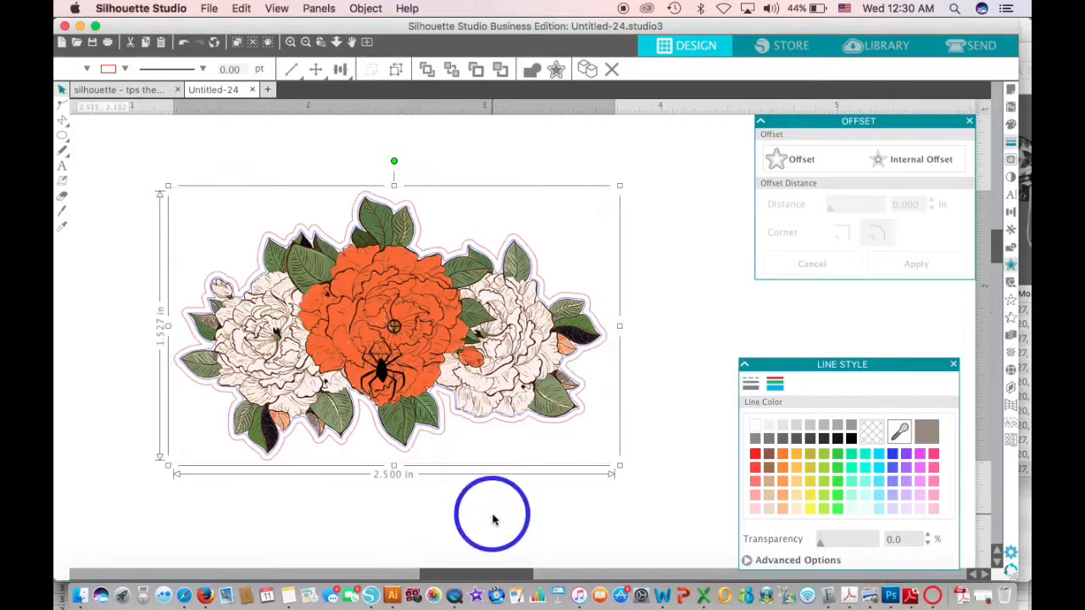
pyautogui.click(455, 549)
# - Move the bow clip left, farther inside the page's right margin, and deselect it
pyautogui.scroll(-3, 475, 534)
pyautogui.scroll(-5, 494, 520)
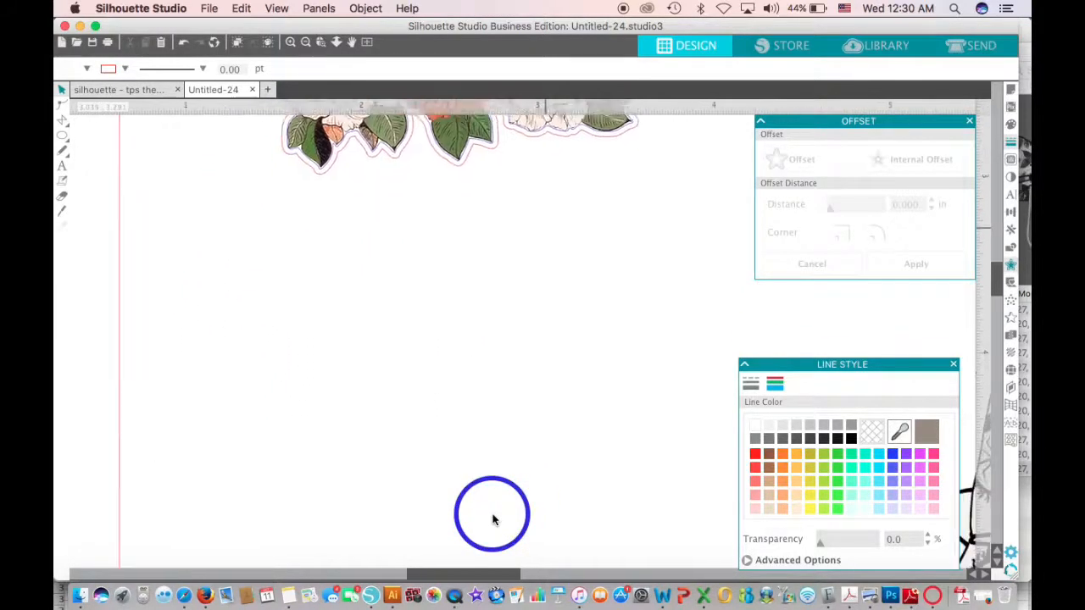
pyautogui.hscroll(3, 493, 519)
pyautogui.hscroll(10, 493, 520)
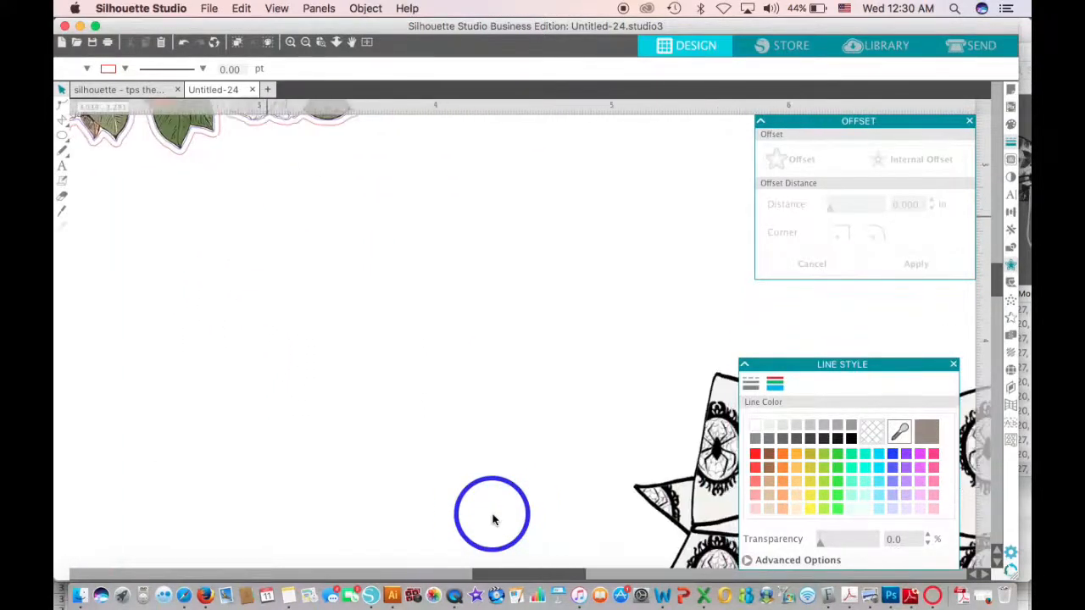
pyautogui.scroll(-3, 493, 519)
pyautogui.hscroll(4, 493, 519)
pyautogui.scroll(-2, 493, 519)
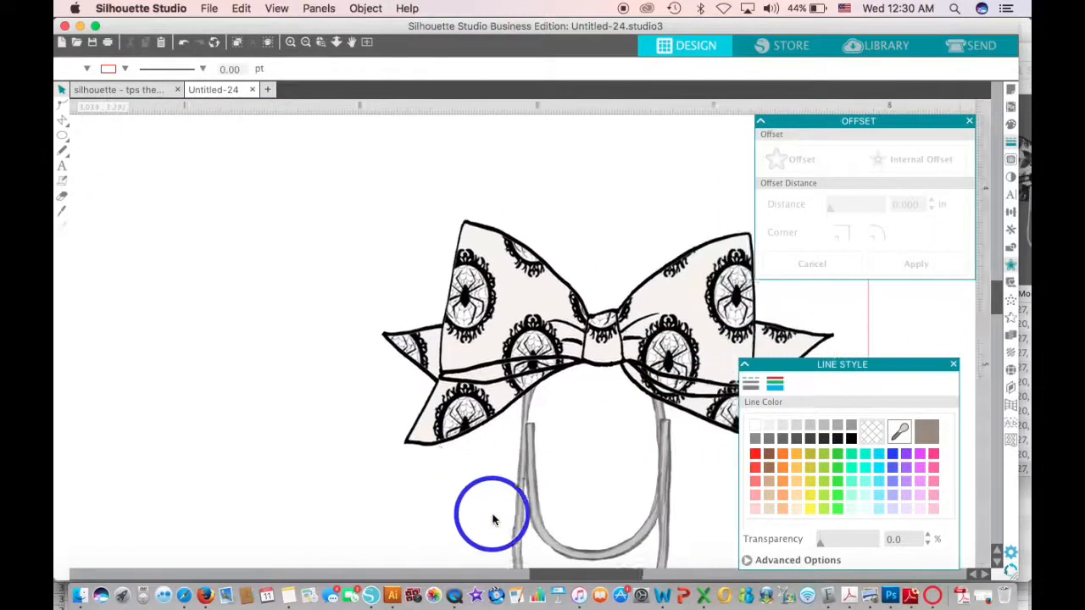
pyautogui.hscroll(2, 493, 520)
pyautogui.scroll(-1, 493, 520)
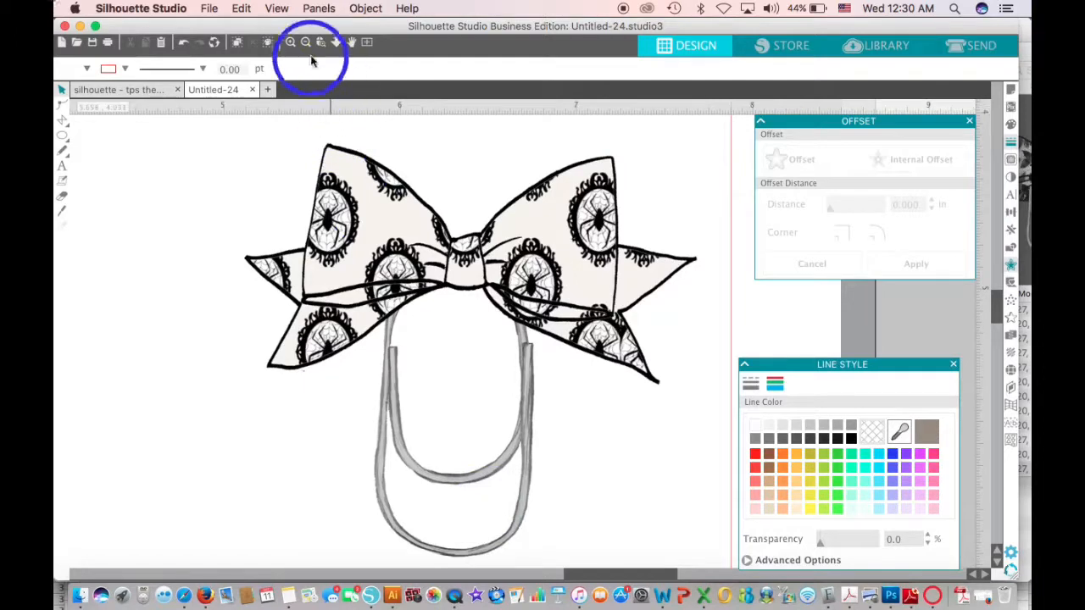
pyautogui.click(306, 42)
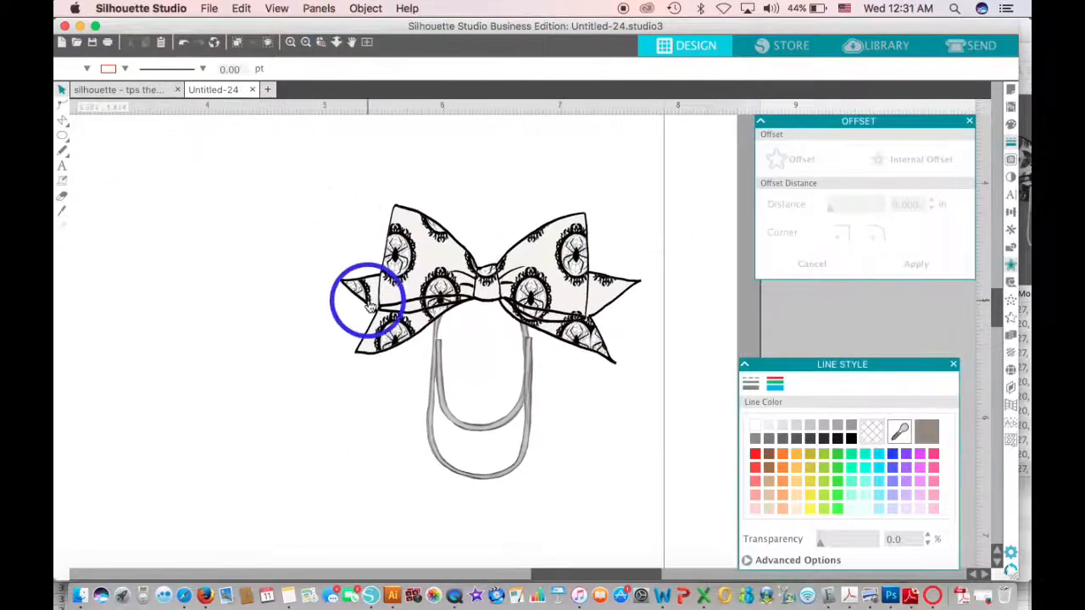
pyautogui.moveTo(434, 288); pyautogui.dragTo(296, 286)
pyautogui.click(351, 213)
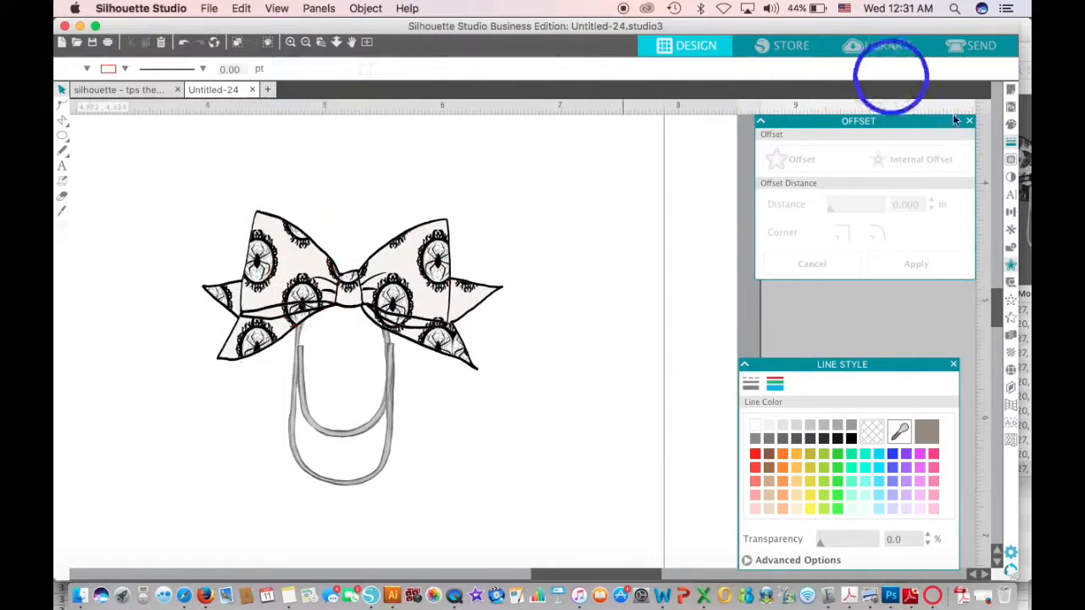
# - Mark a trace area of about 2.97 by 2.9 in around the bow clip
pyautogui.moveTo(920, 121); pyautogui.dragTo(931, 287)
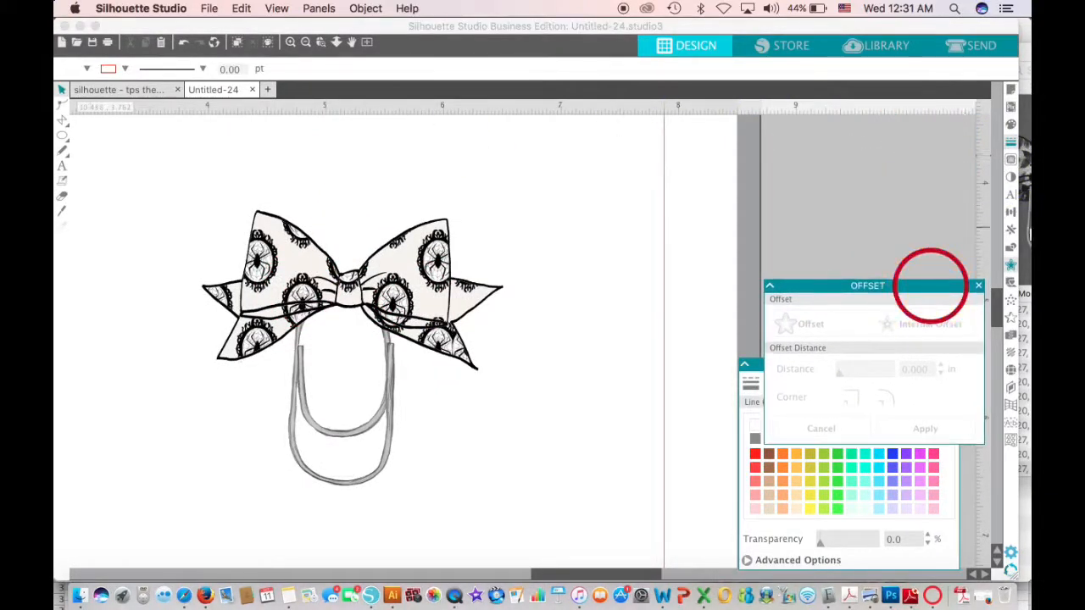
pyautogui.click(1010, 161)
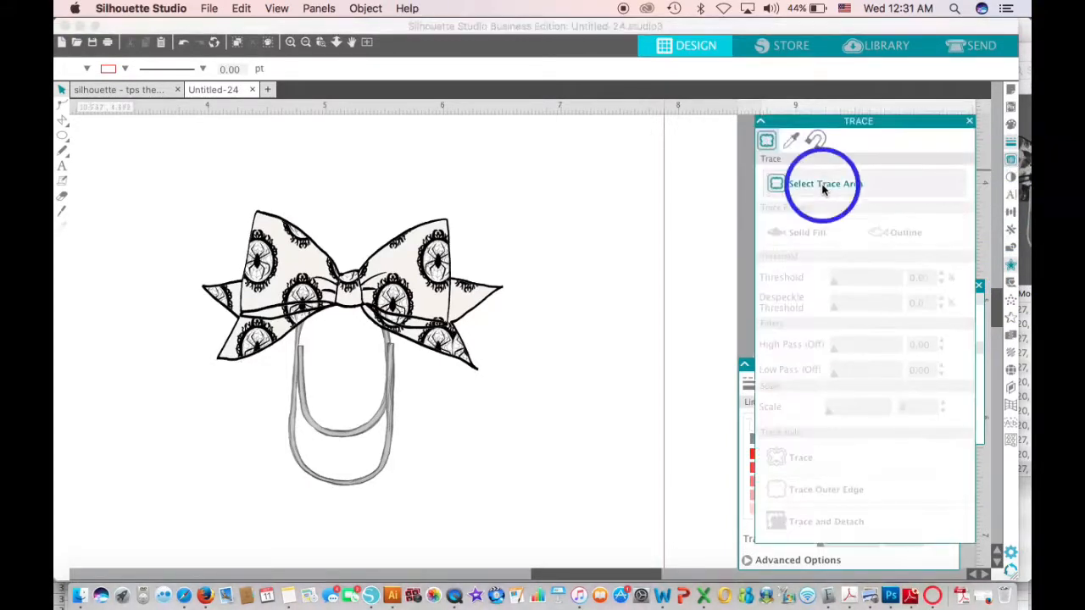
pyautogui.click(777, 183)
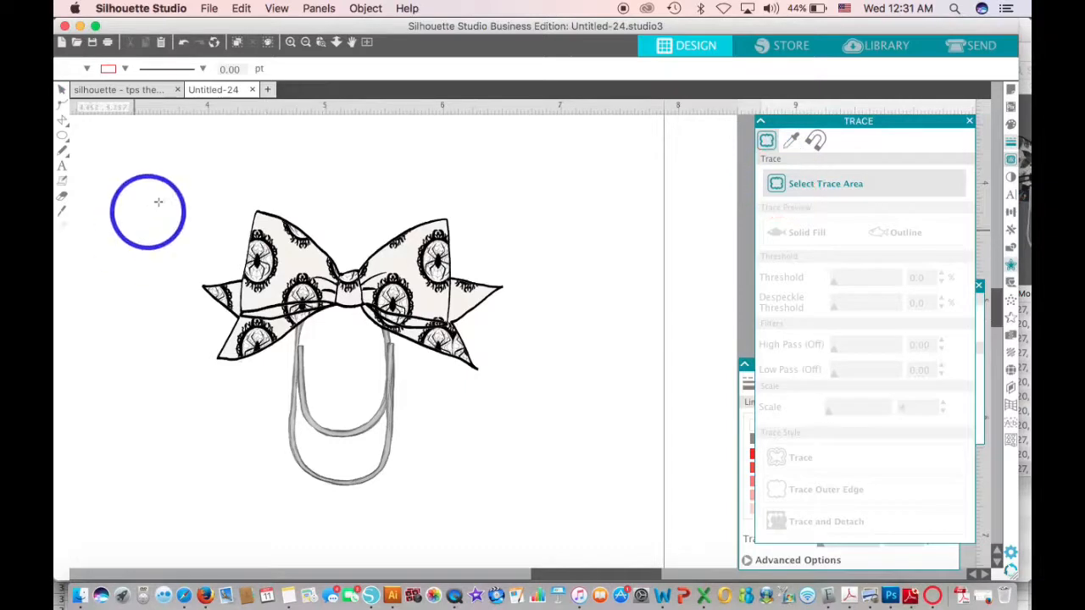
pyautogui.moveTo(174, 167)
pyautogui.mouseDown()
pyautogui.moveTo(225, 240)
pyautogui.moveTo(523, 510)
pyautogui.mouseUp()
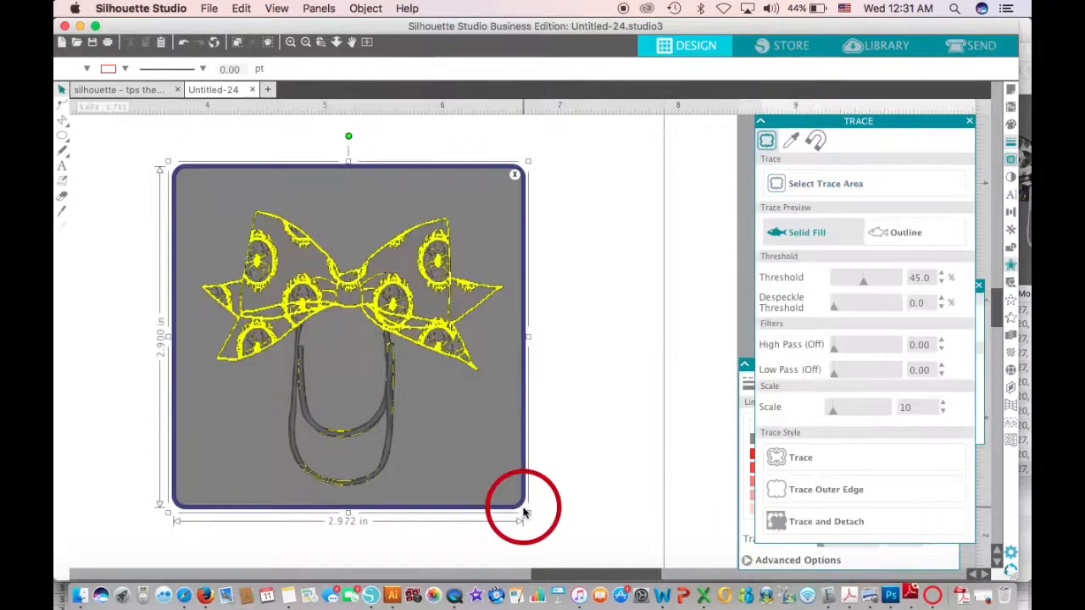
# - Trace the bow clip's outer edge at a threshold of 100% and bring the offset settings to the front
pyautogui.moveTo(816, 265); pyautogui.dragTo(864, 283)
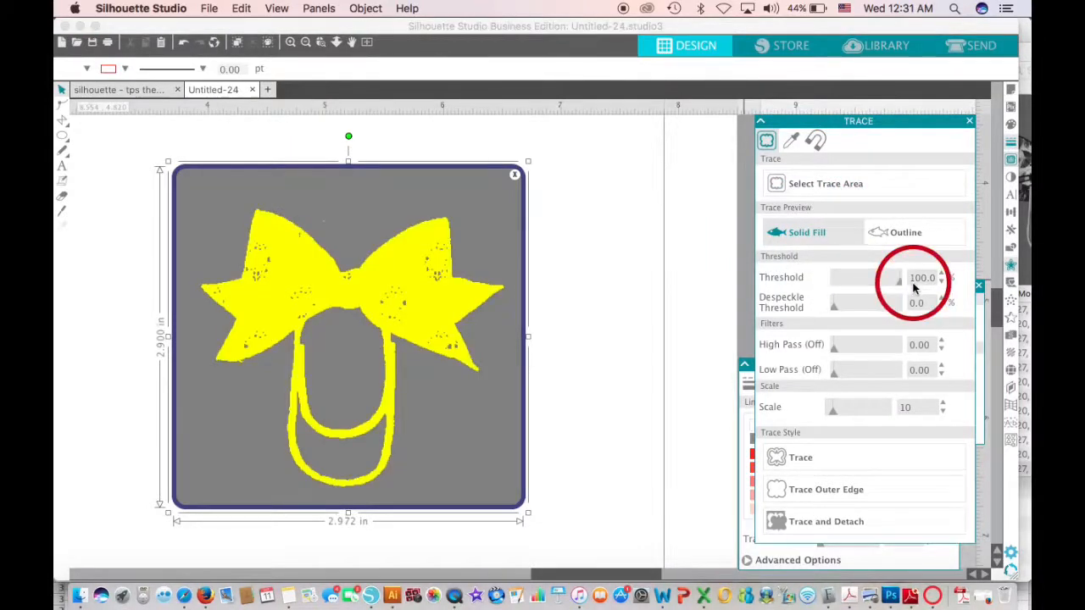
pyautogui.moveTo(780, 516); pyautogui.dragTo(794, 496)
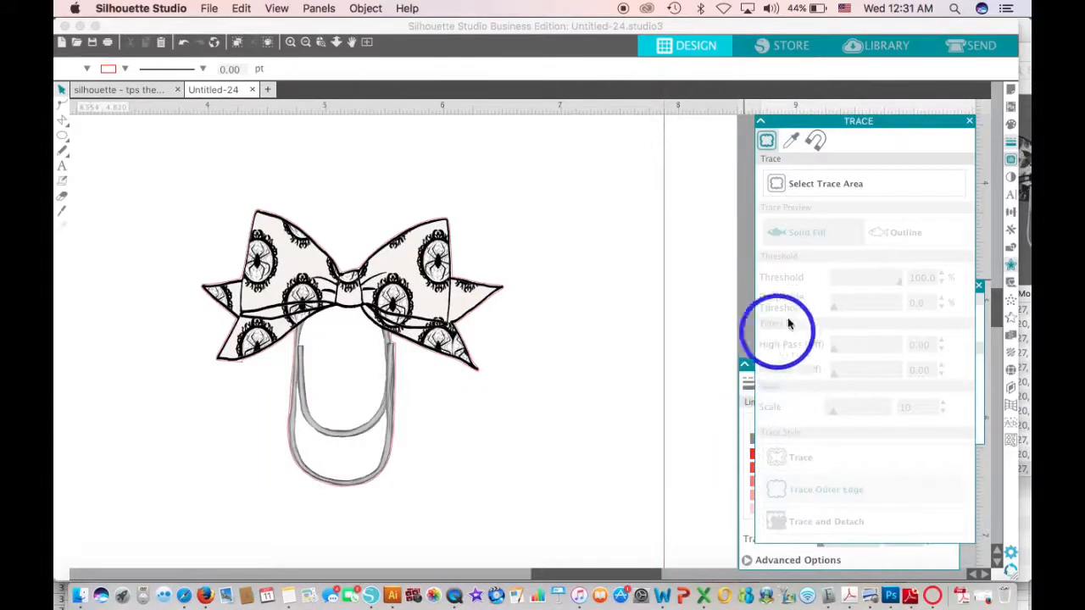
pyautogui.moveTo(936, 219); pyautogui.dragTo(980, 333)
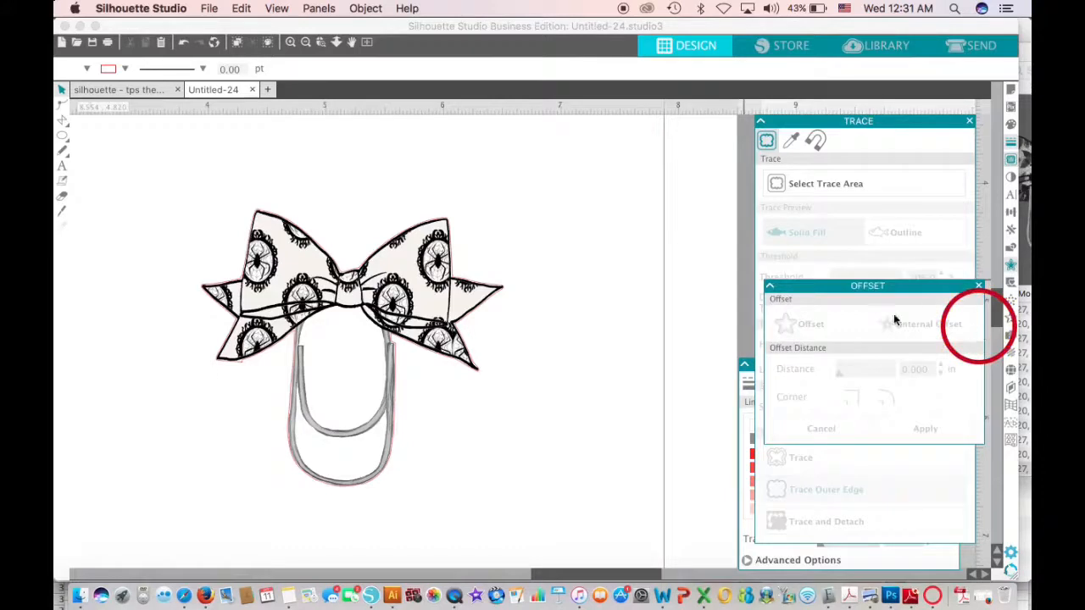
# - Select the traced outline around the bow clip and set its line color to blue
pyautogui.moveTo(765, 371); pyautogui.dragTo(753, 364)
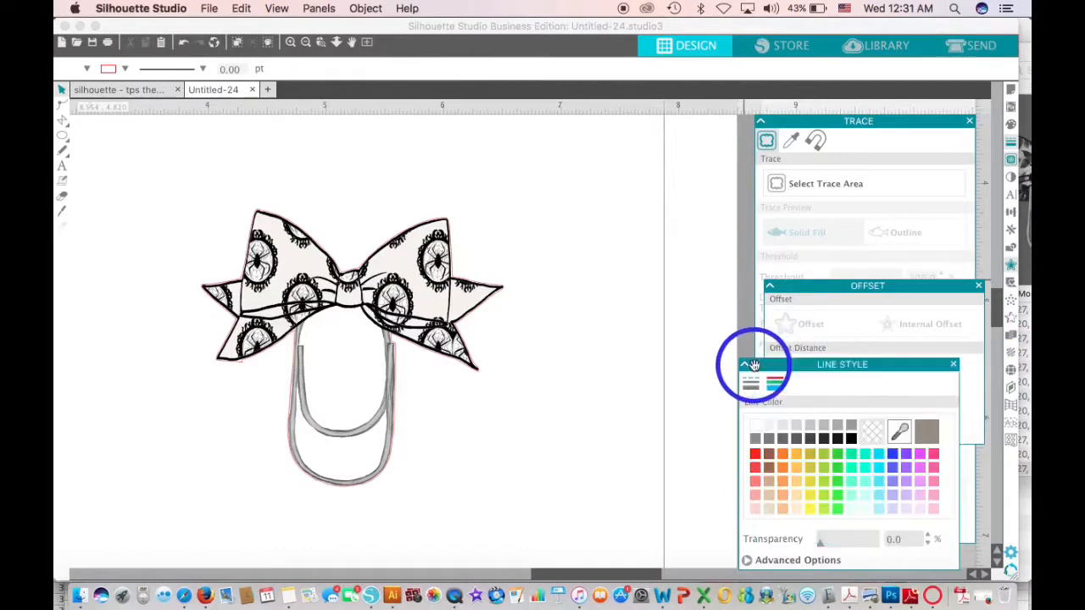
pyautogui.moveTo(763, 442); pyautogui.dragTo(447, 312)
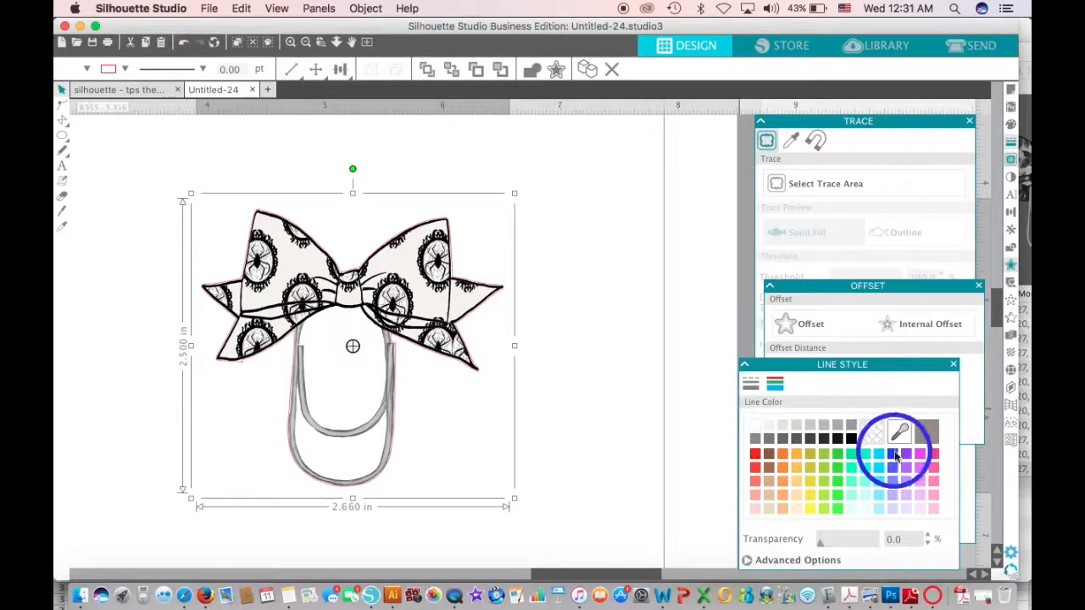
pyautogui.click(549, 344)
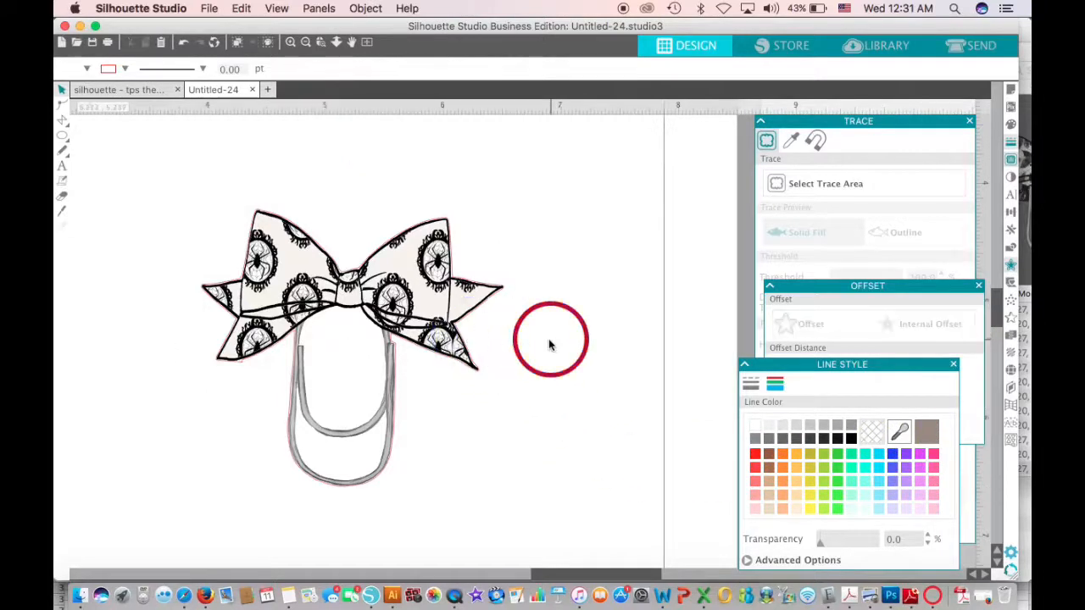
pyautogui.click(464, 326)
pyautogui.click(577, 377)
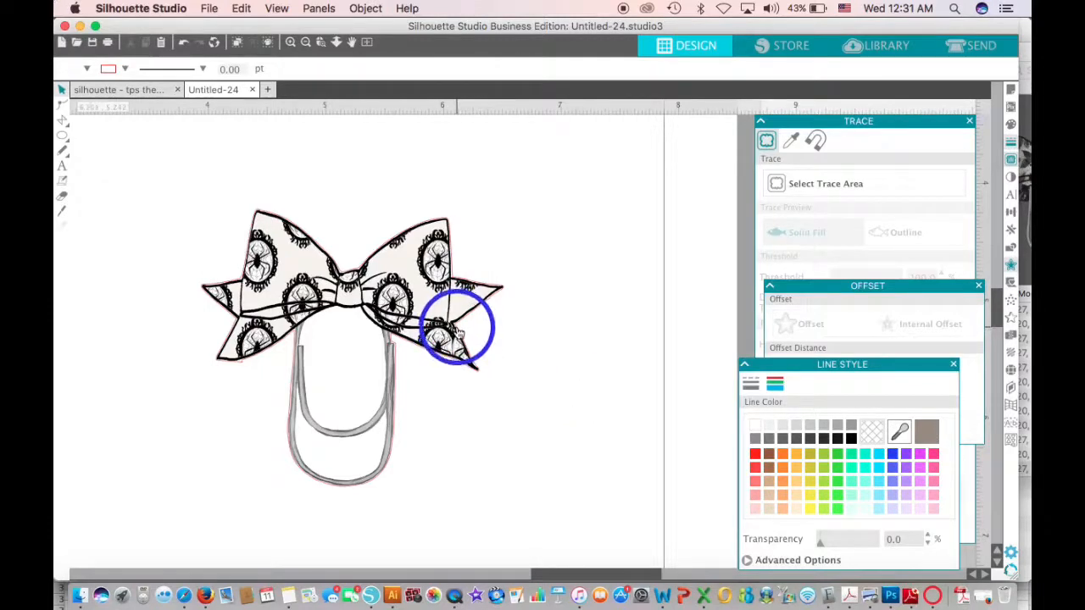
pyautogui.click(459, 336)
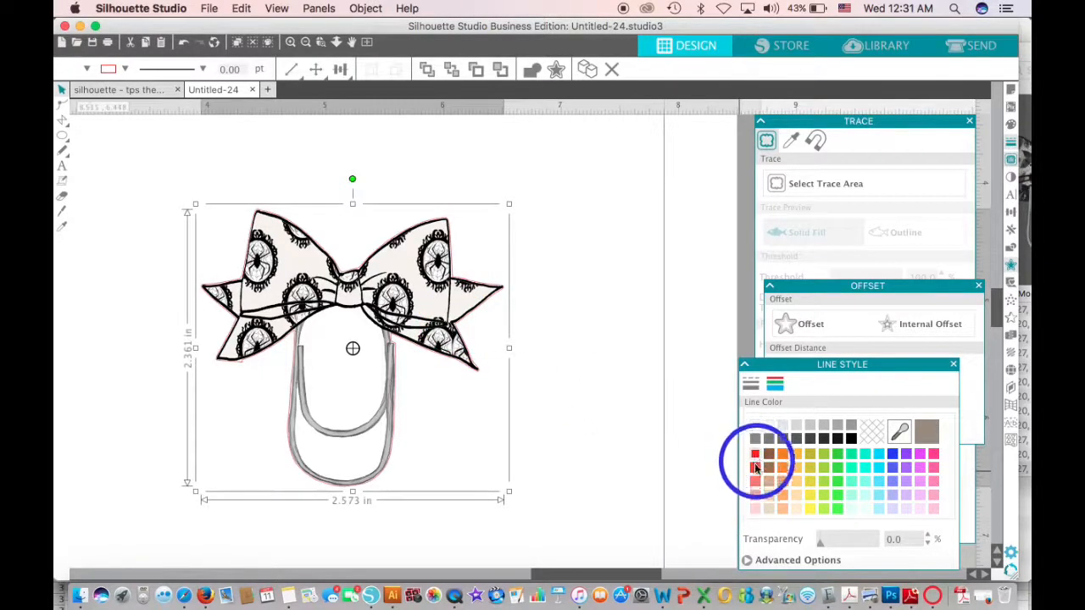
pyautogui.click(891, 455)
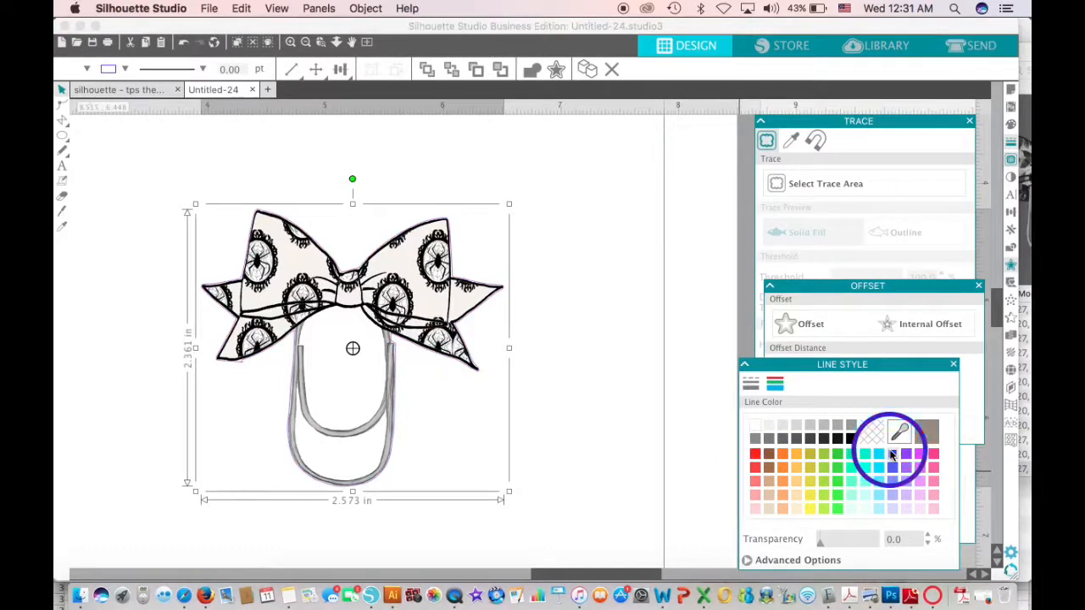
# - Offset the bow clip's traced outline by 0.03 in with rounded corners and color the offset line red
pyautogui.click(830, 286)
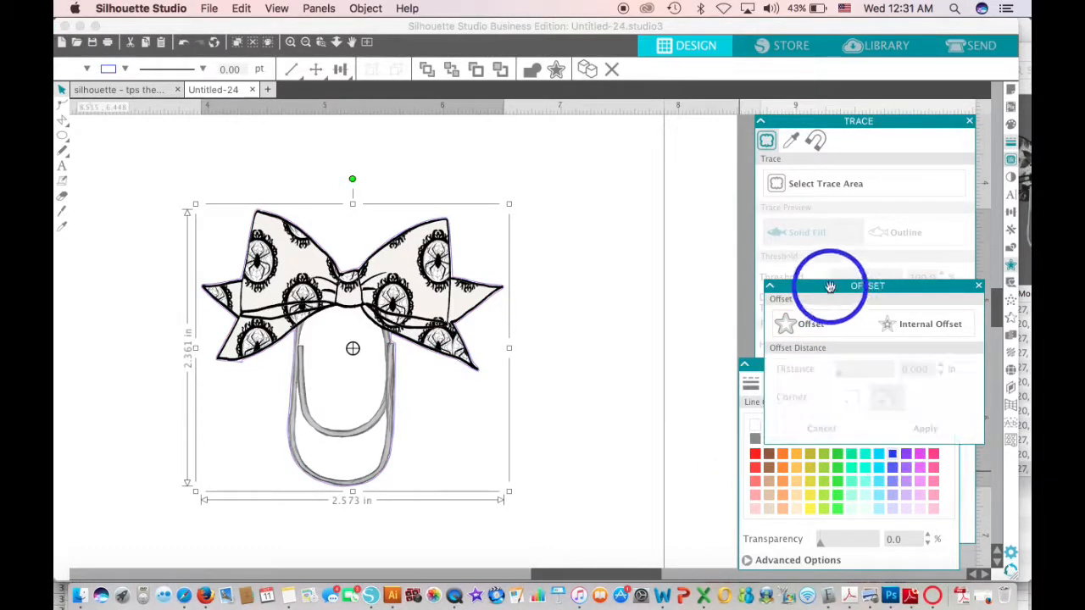
pyautogui.click(790, 325)
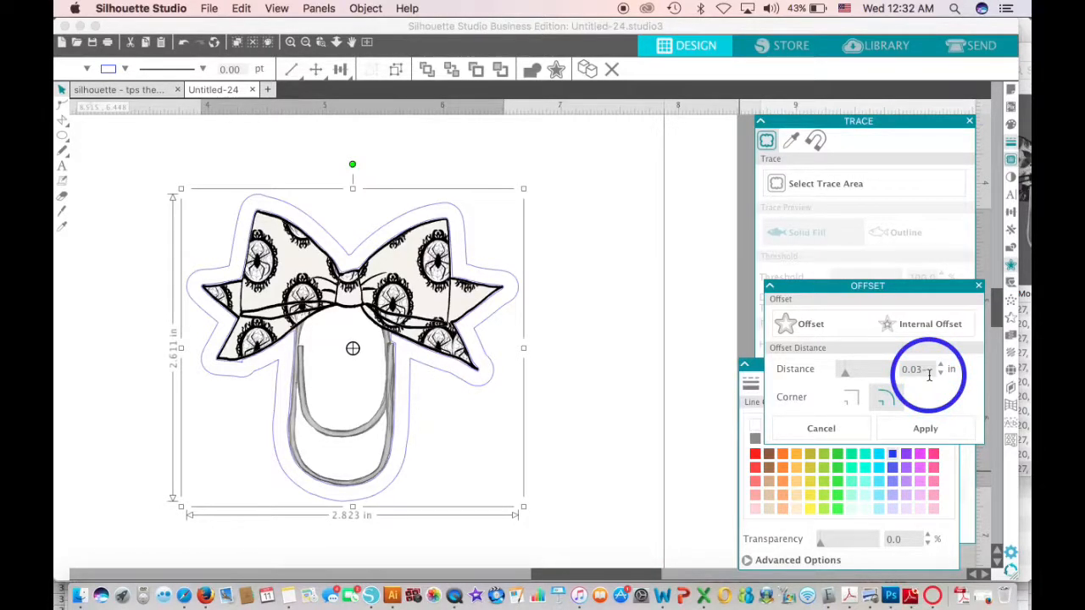
pyautogui.click(938, 428)
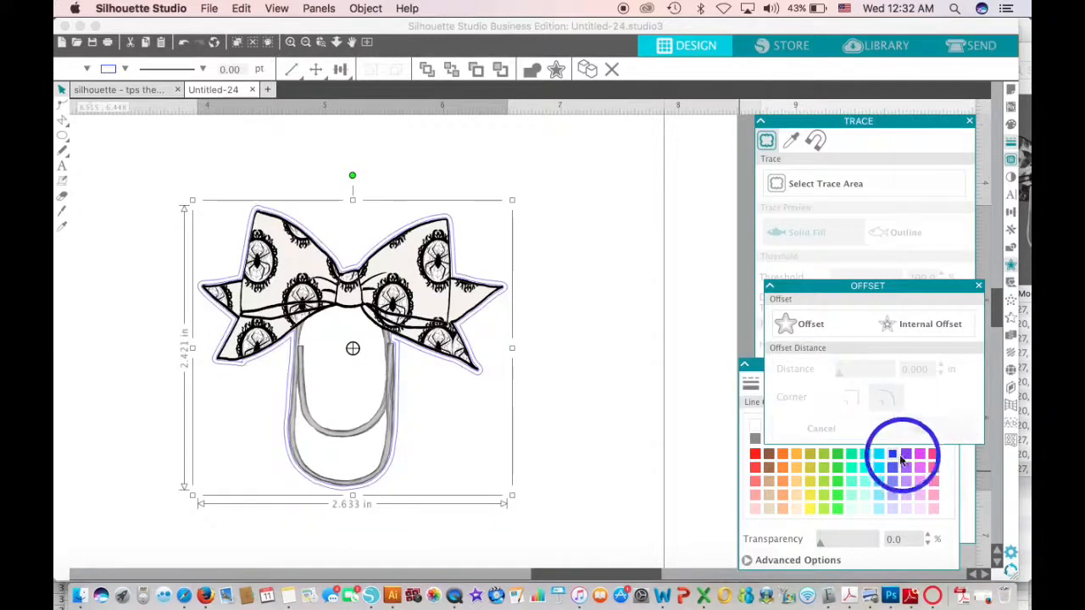
pyautogui.click(755, 361)
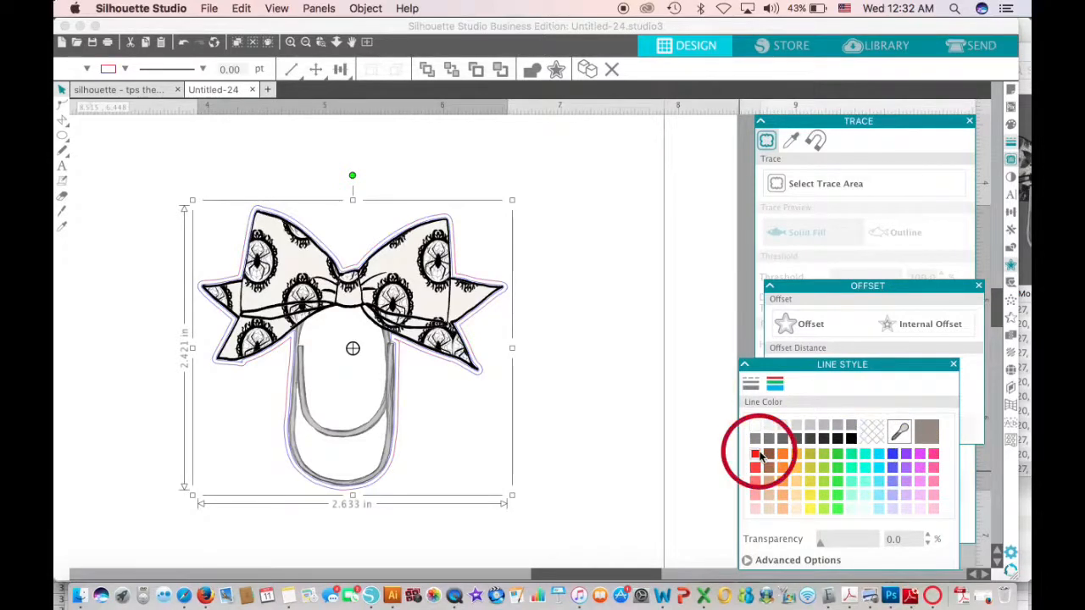
pyautogui.click(605, 493)
# - Group the bow clip image with its blue traced outline and its red offset outline
pyautogui.moveTo(491, 489); pyautogui.dragTo(380, 347)
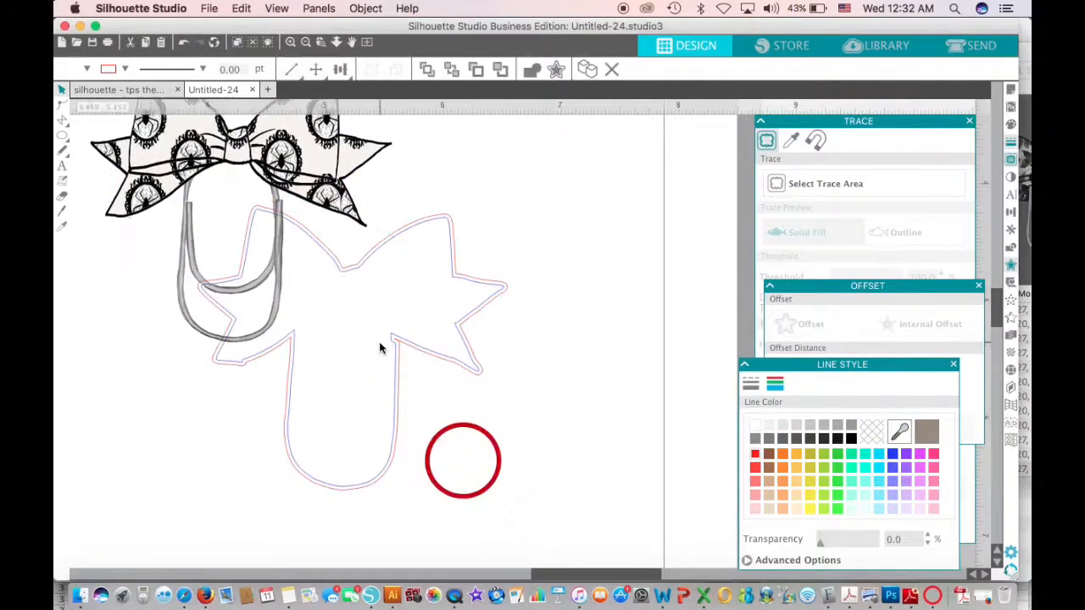
pyautogui.click(183, 41)
pyautogui.moveTo(557, 438); pyautogui.dragTo(348, 308)
pyautogui.rightClick(314, 288)
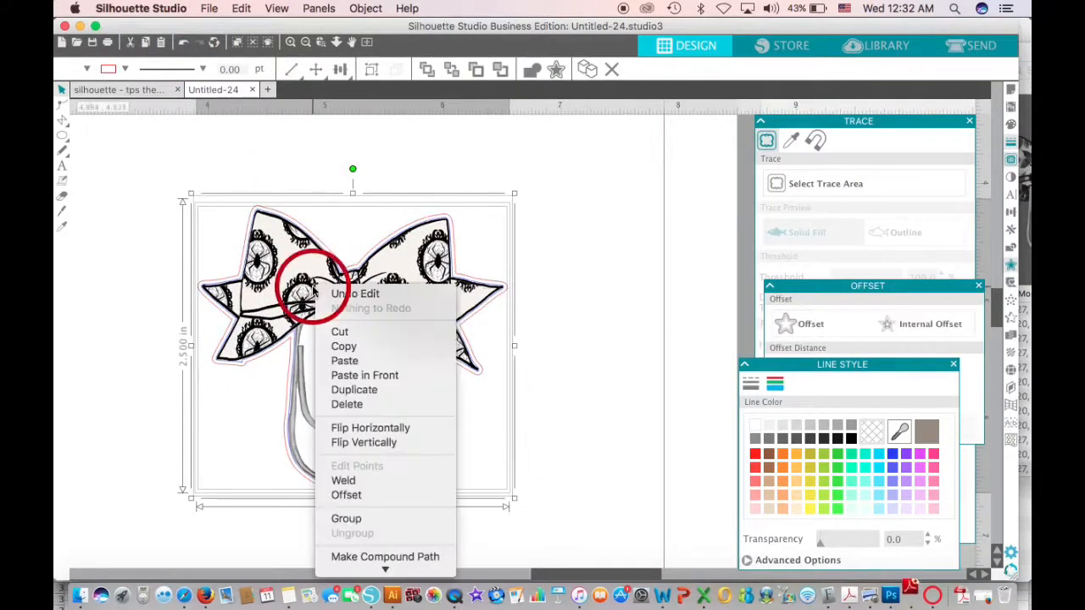
pyautogui.click(411, 506)
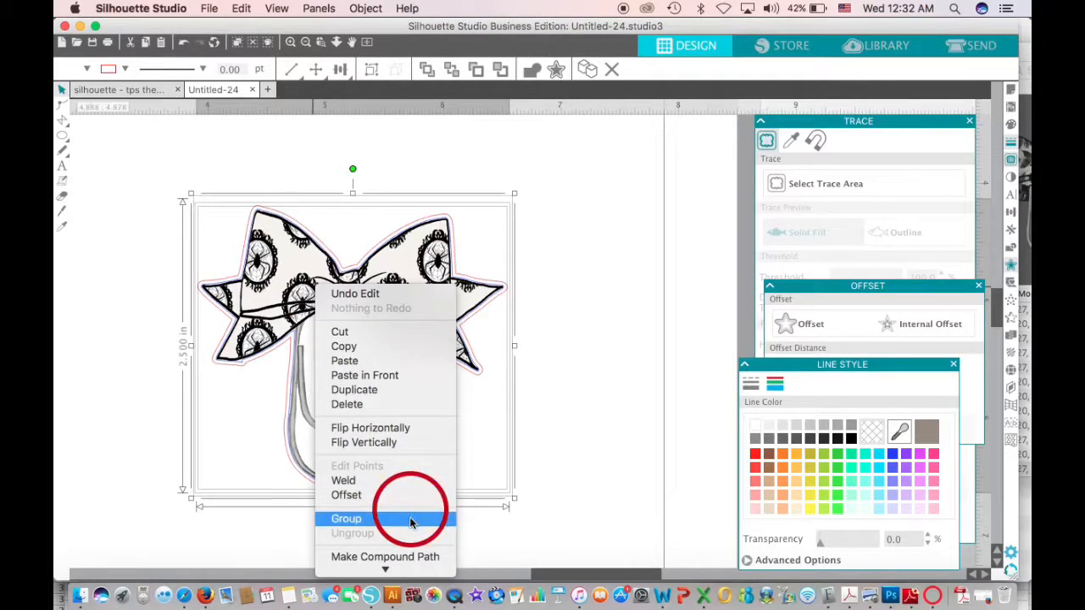
pyautogui.click(411, 521)
# - Mark a trace area of about 2.86 by 1.48 in around the bunting banner
pyautogui.scroll(-3, 571, 373)
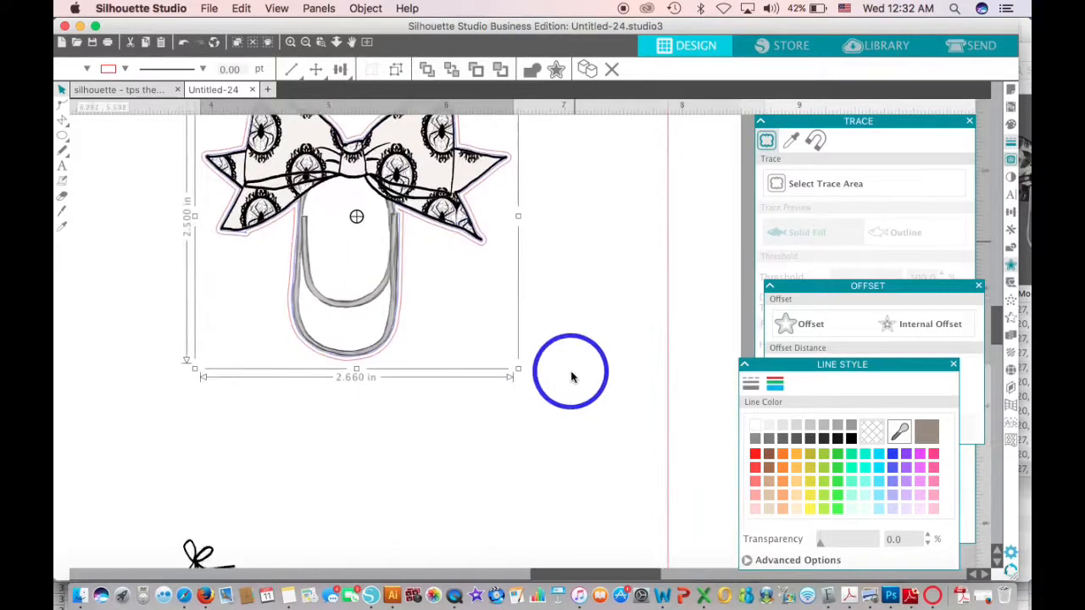
pyautogui.scroll(-5, 571, 377)
pyautogui.hscroll(-5, 571, 377)
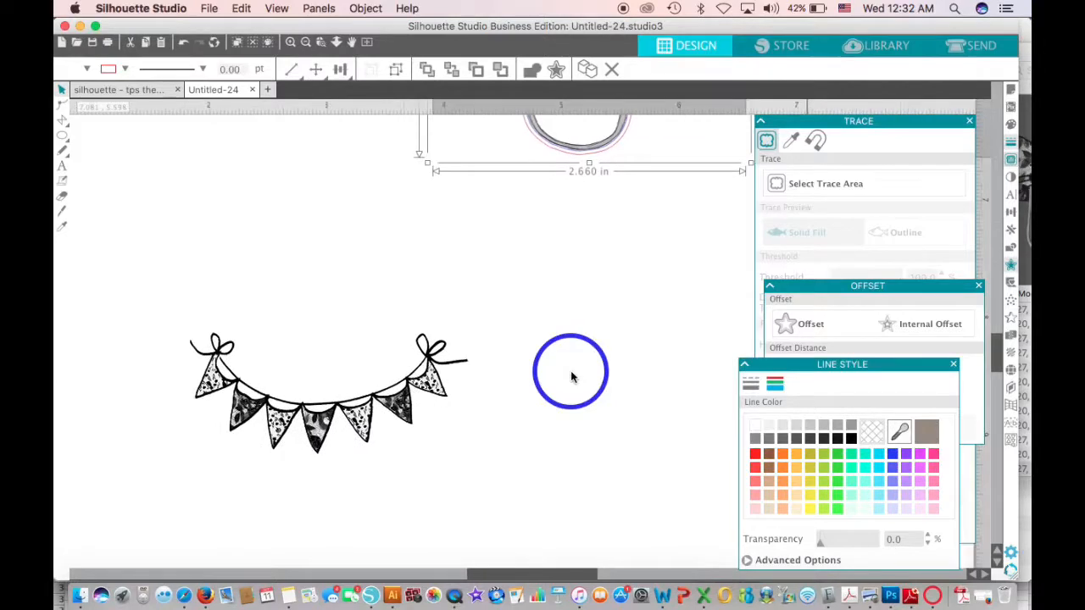
pyautogui.hscroll(-1, 571, 378)
pyautogui.scroll(-3, 571, 377)
pyautogui.hscroll(-5, 571, 377)
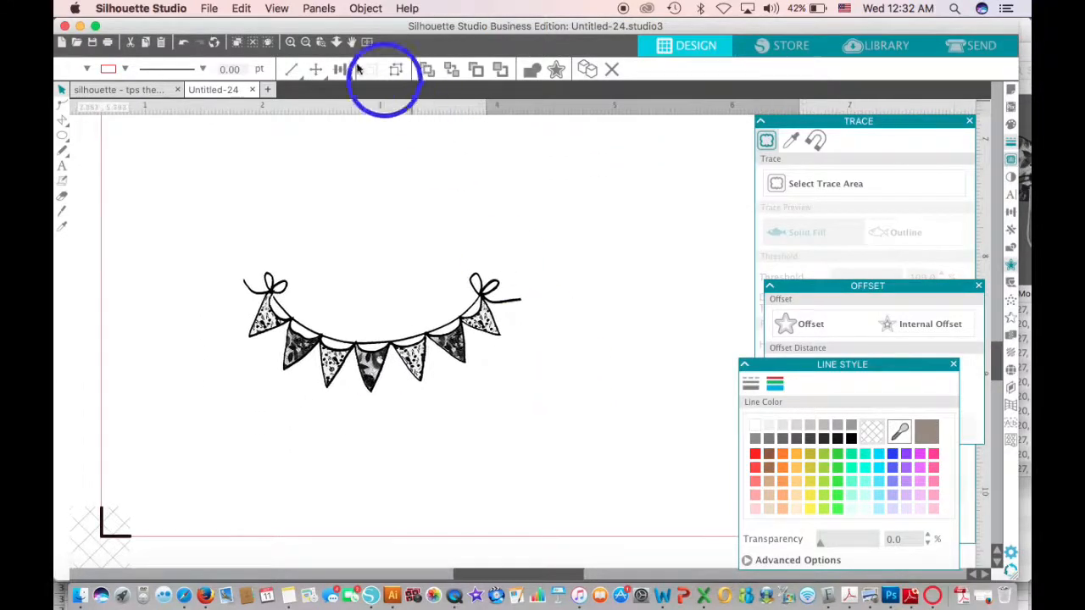
pyautogui.click(289, 42)
pyautogui.hscroll(-8, 363, 278)
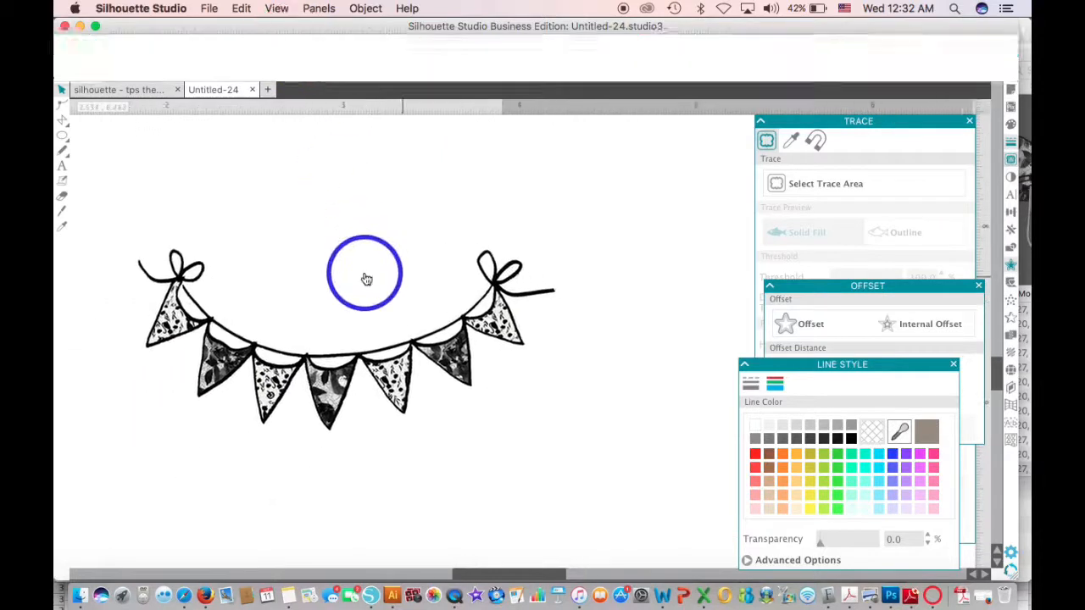
pyautogui.click(797, 183)
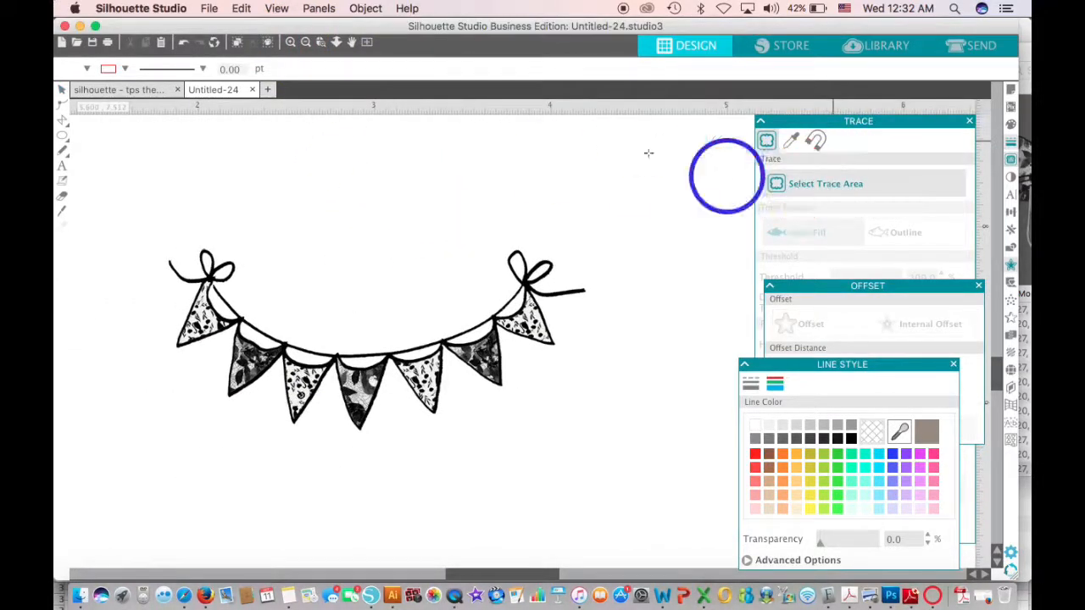
pyautogui.moveTo(131, 194)
pyautogui.mouseDown()
pyautogui.moveTo(299, 327)
pyautogui.moveTo(520, 432)
pyautogui.moveTo(639, 462)
pyautogui.mouseUp()
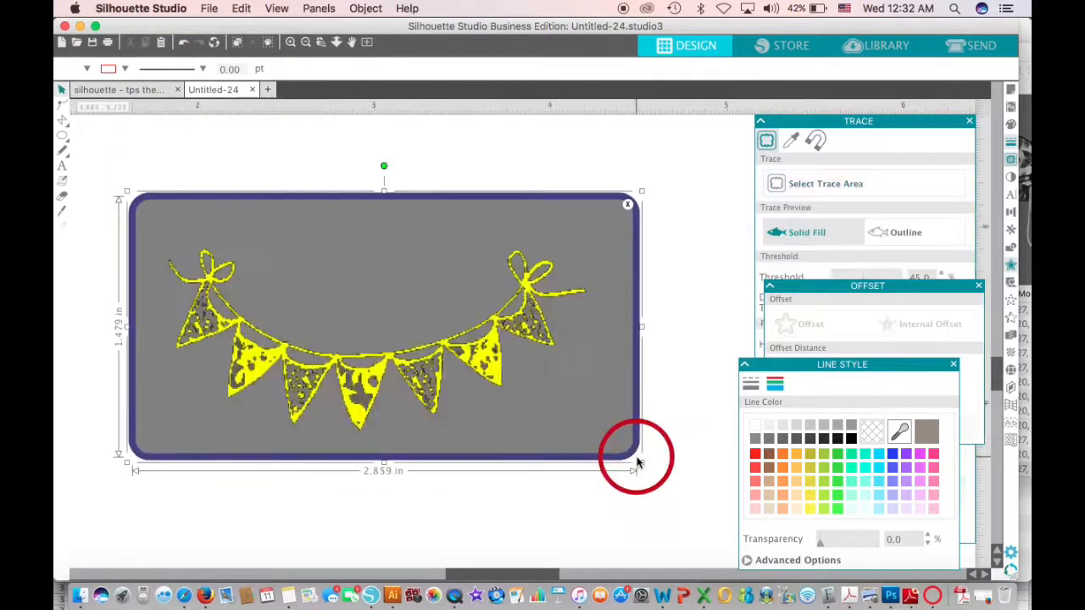
# - Trace the banner's outer edge at a threshold of 100%
pyautogui.click(875, 123)
pyautogui.moveTo(861, 288); pyautogui.dragTo(906, 289)
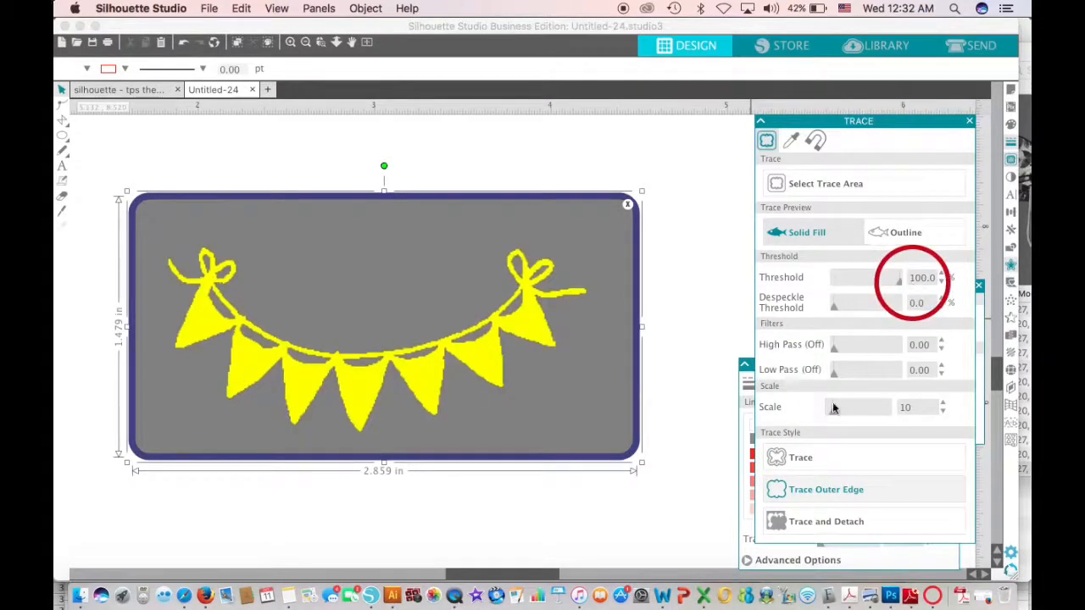
pyautogui.click(792, 490)
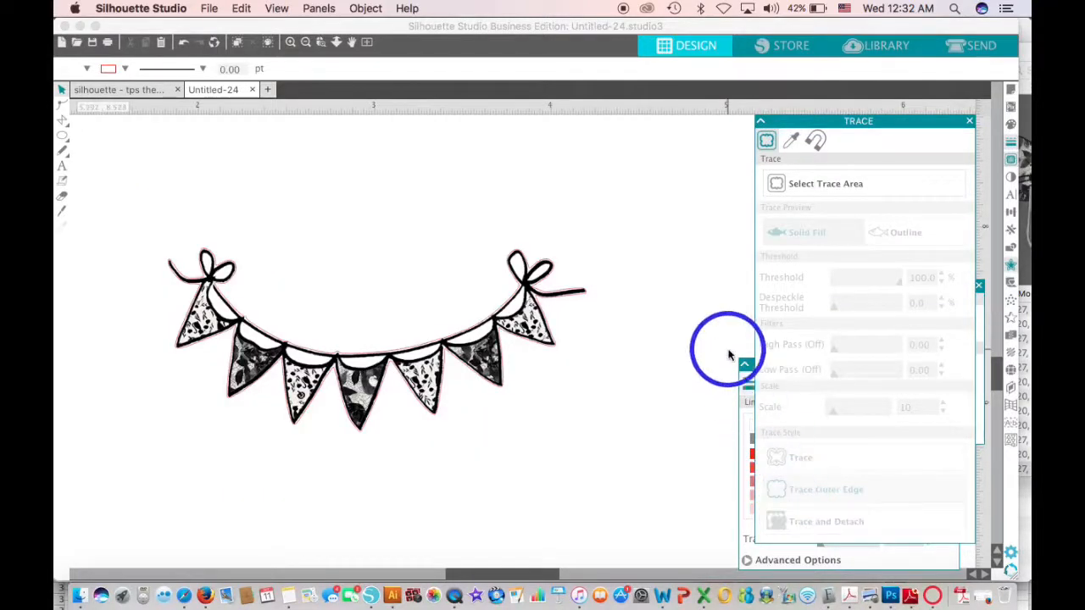
pyautogui.click(708, 359)
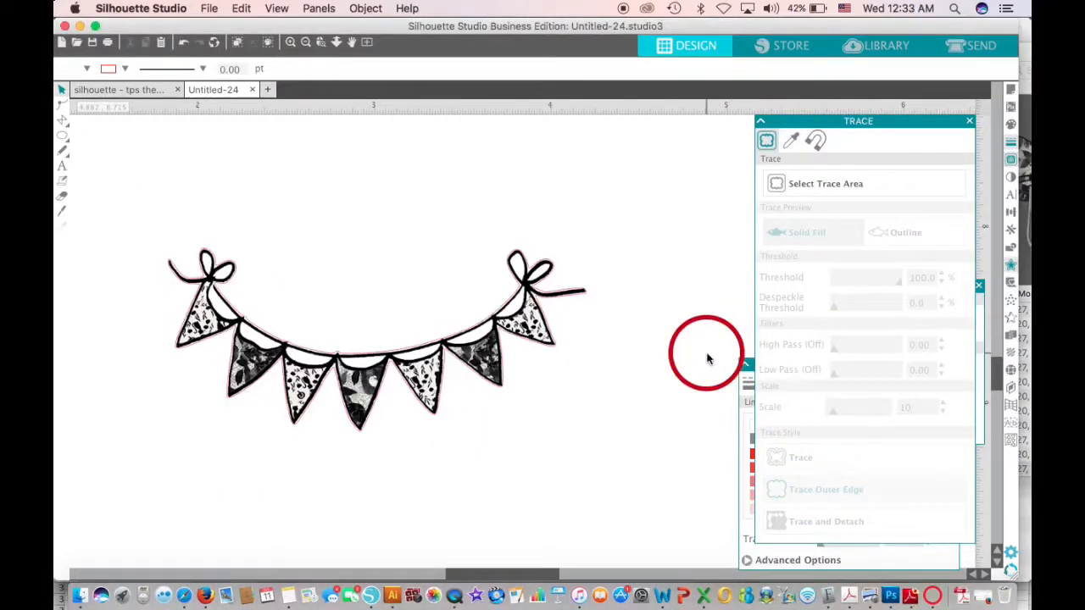
# - Select the banner's traced outline and set its line color to blue
pyautogui.click(749, 363)
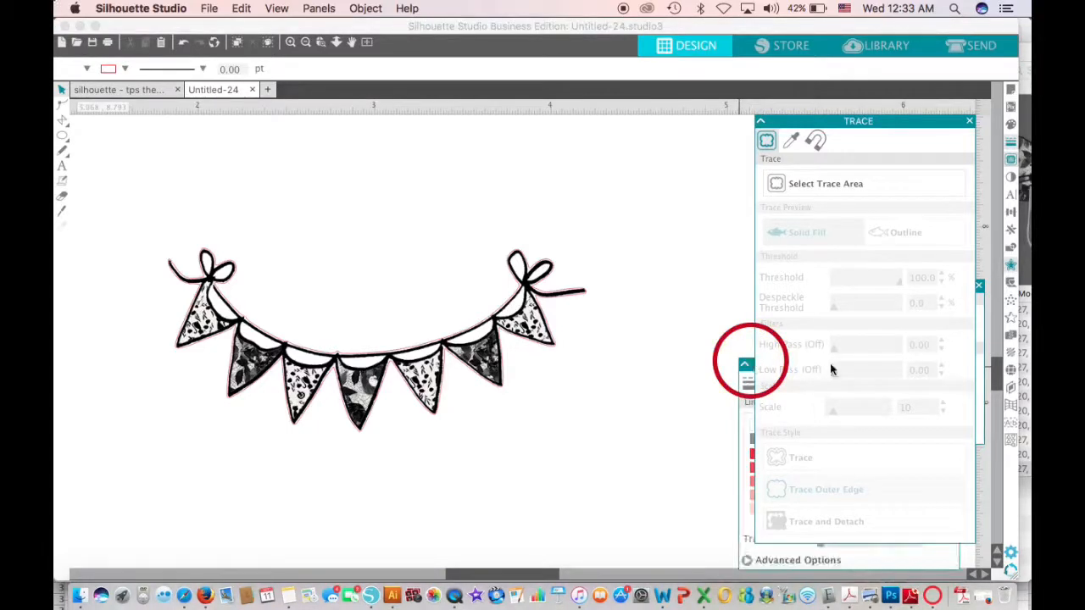
pyautogui.click(884, 556)
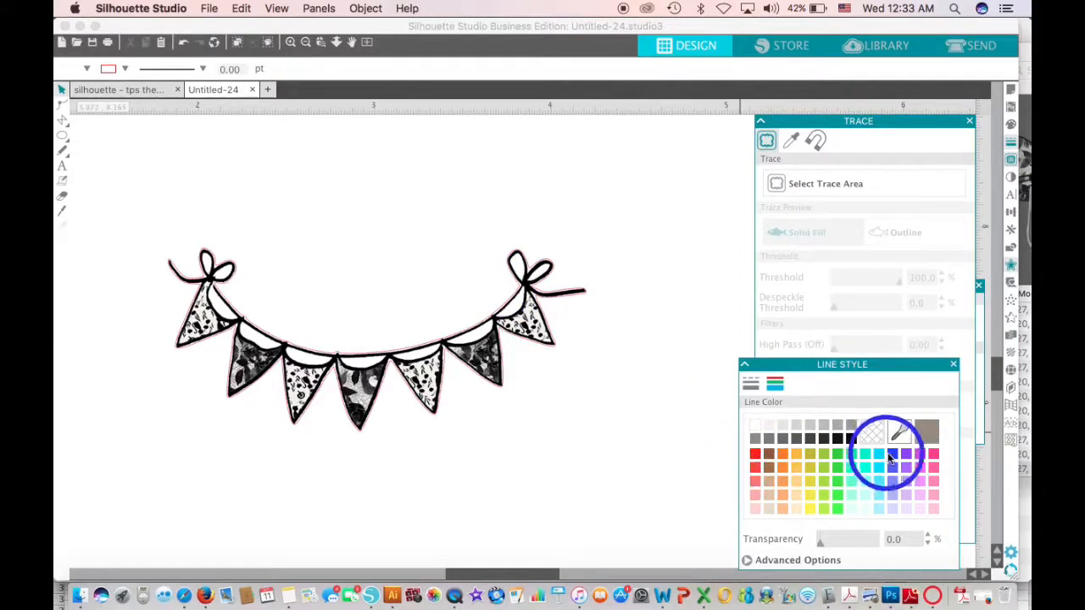
pyautogui.click(531, 288)
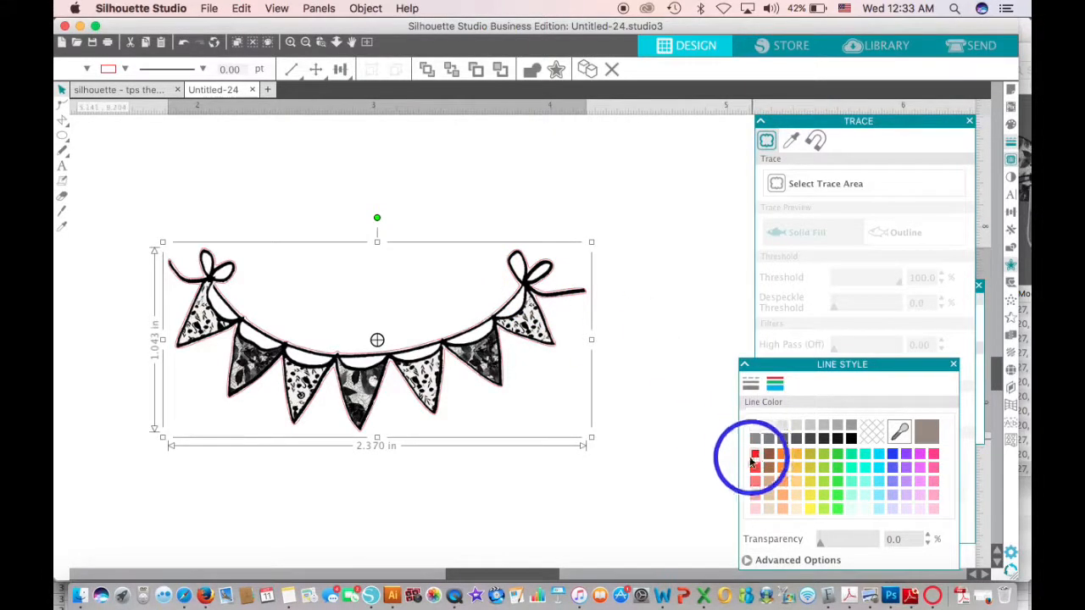
pyautogui.click(892, 457)
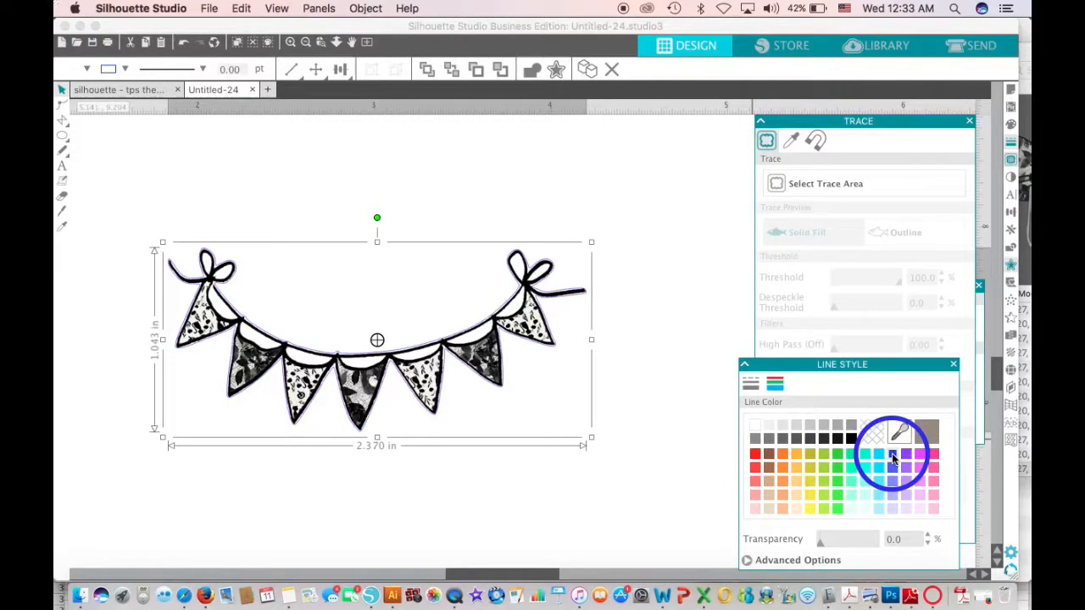
# - Try offsetting the banner image by 0.125 in, and delete the rounded rectangle made around it
pyautogui.click(977, 431)
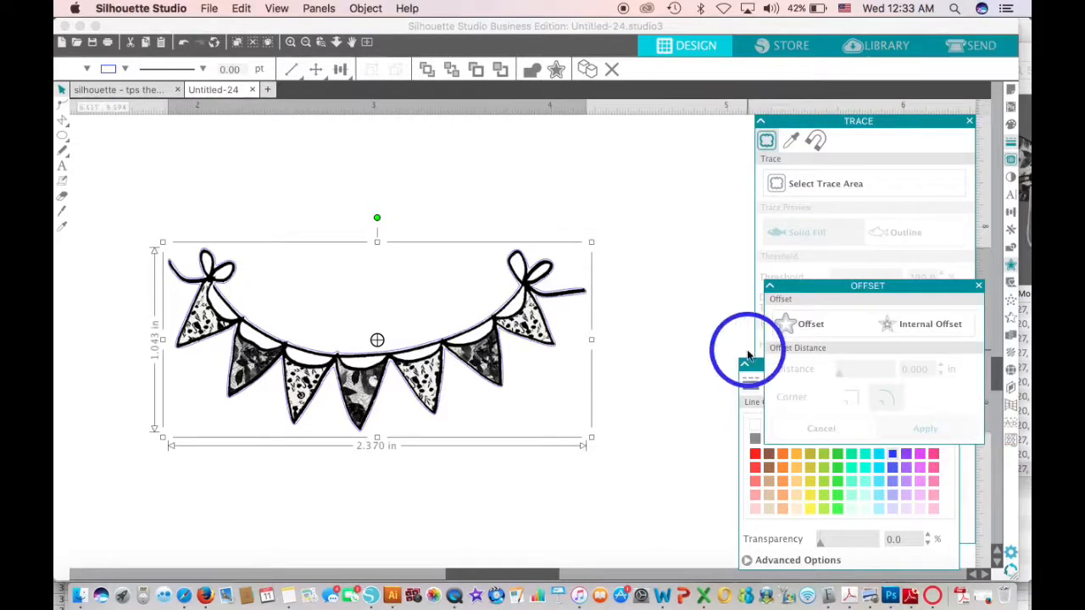
pyautogui.click(668, 345)
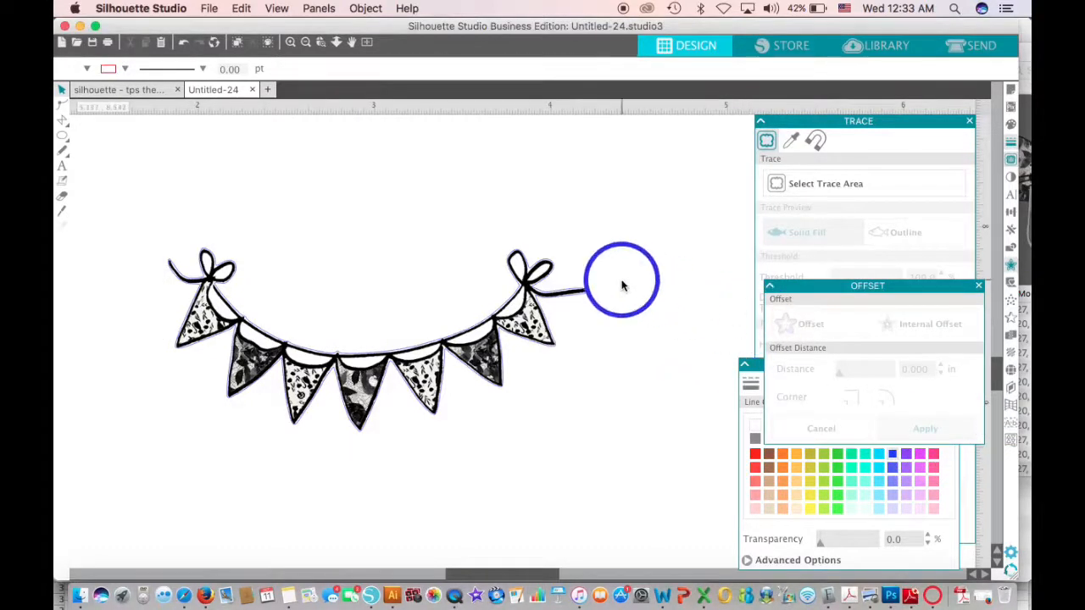
pyautogui.click(529, 311)
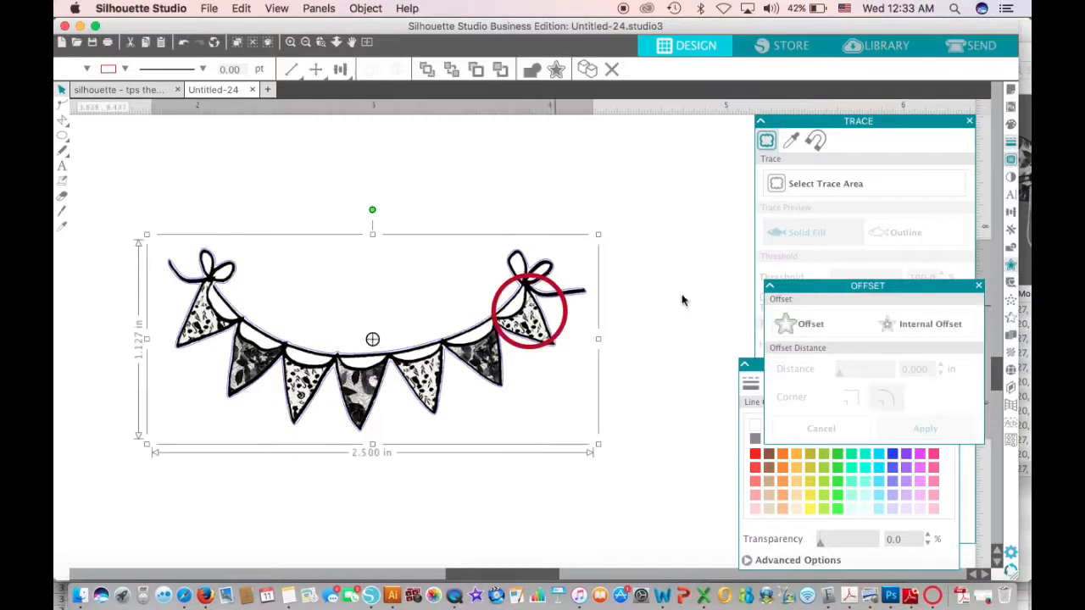
pyautogui.click(788, 328)
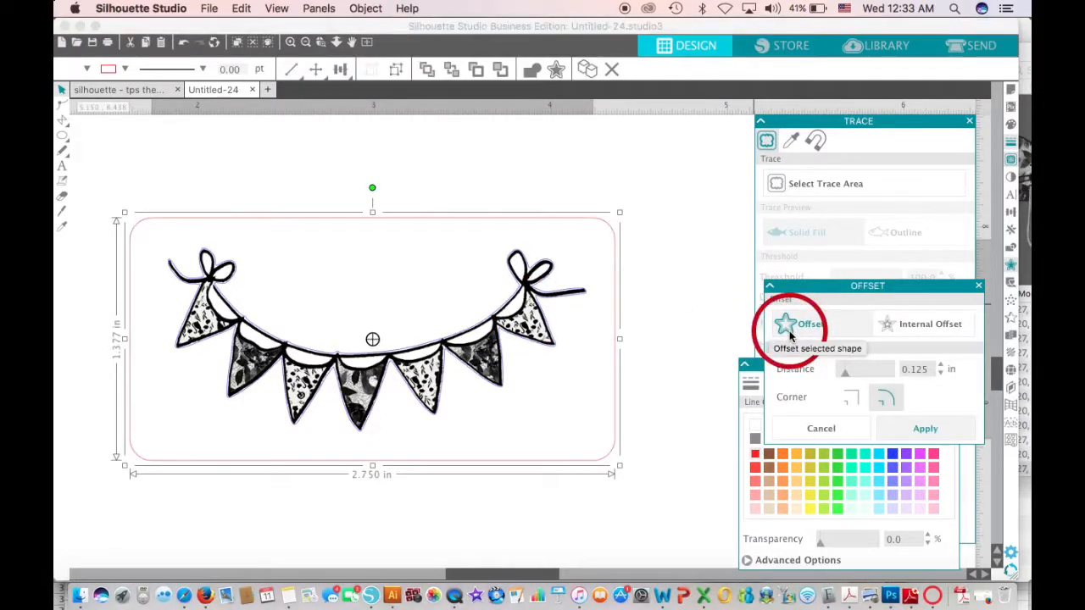
pyautogui.click(673, 356)
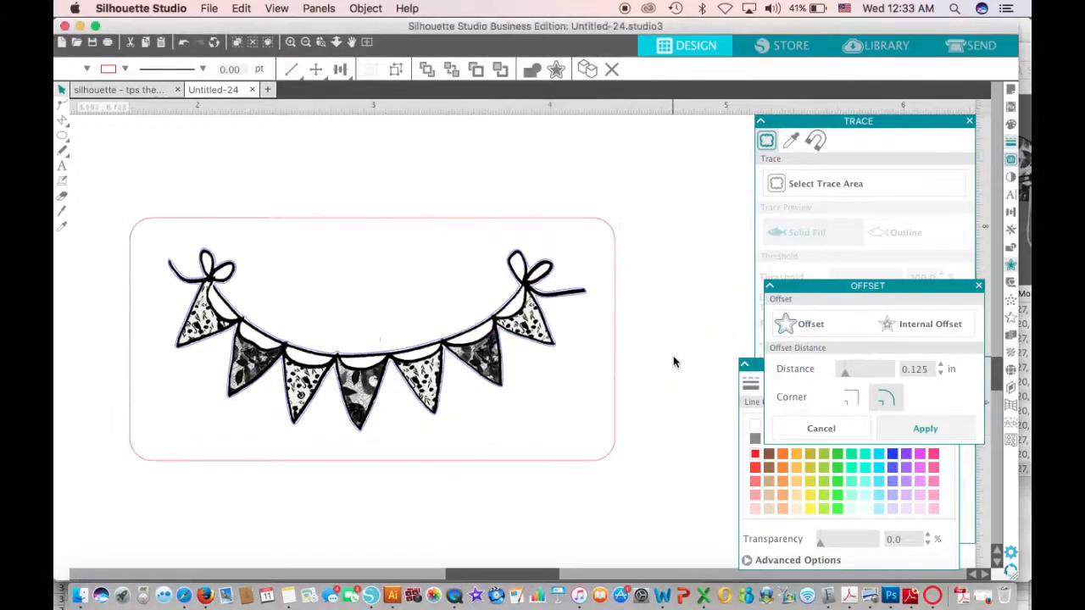
pyautogui.click(616, 370)
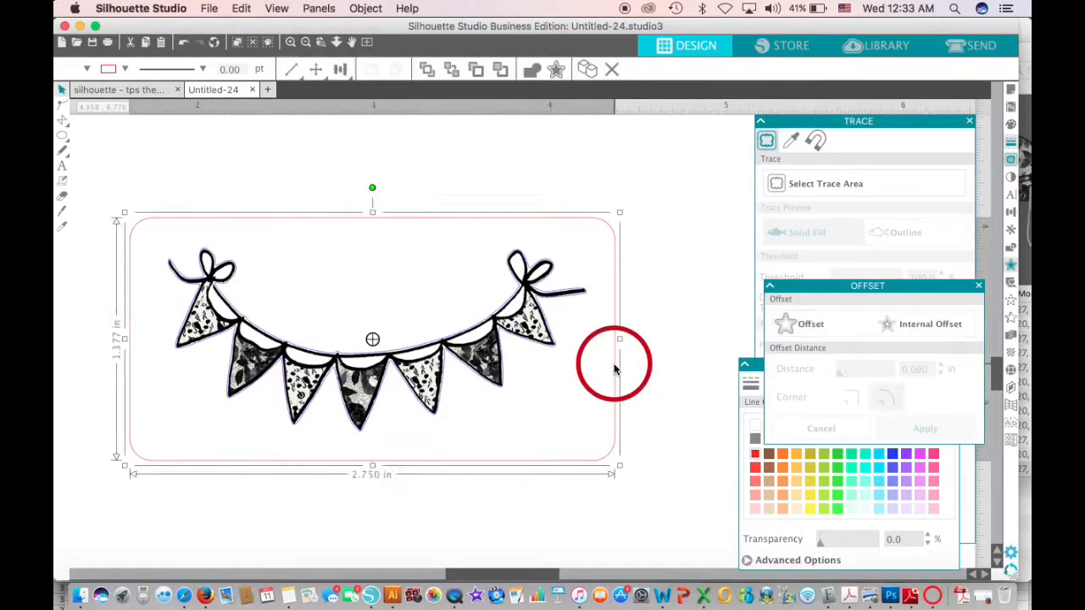
pyautogui.press('Delete')
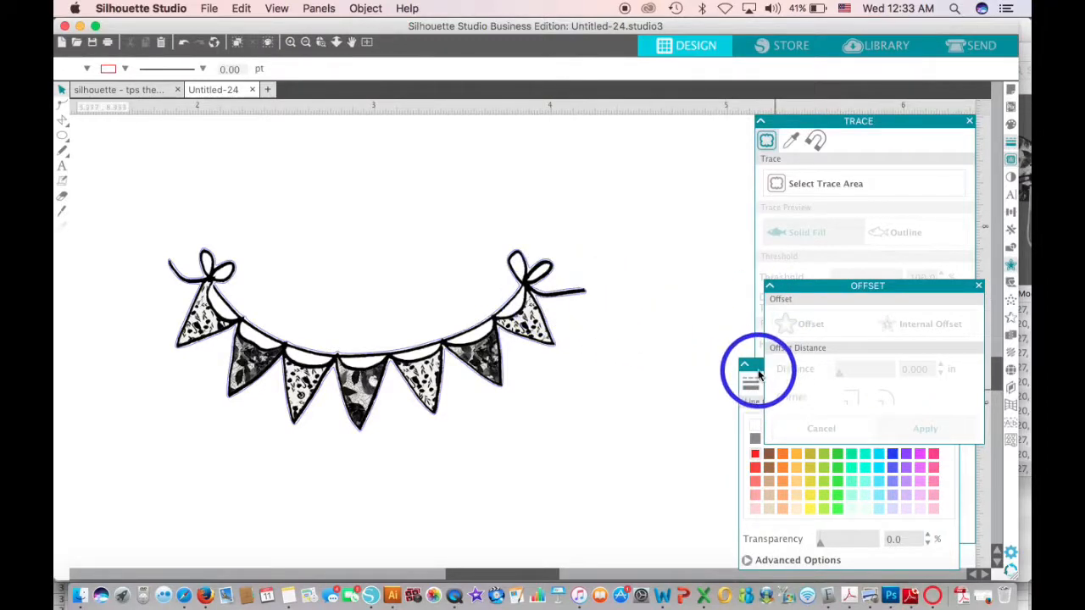
# - Offset the bunting banner's blue traced outline by 0.030 in with rounded corners
pyautogui.moveTo(753, 363); pyautogui.dragTo(576, 370)
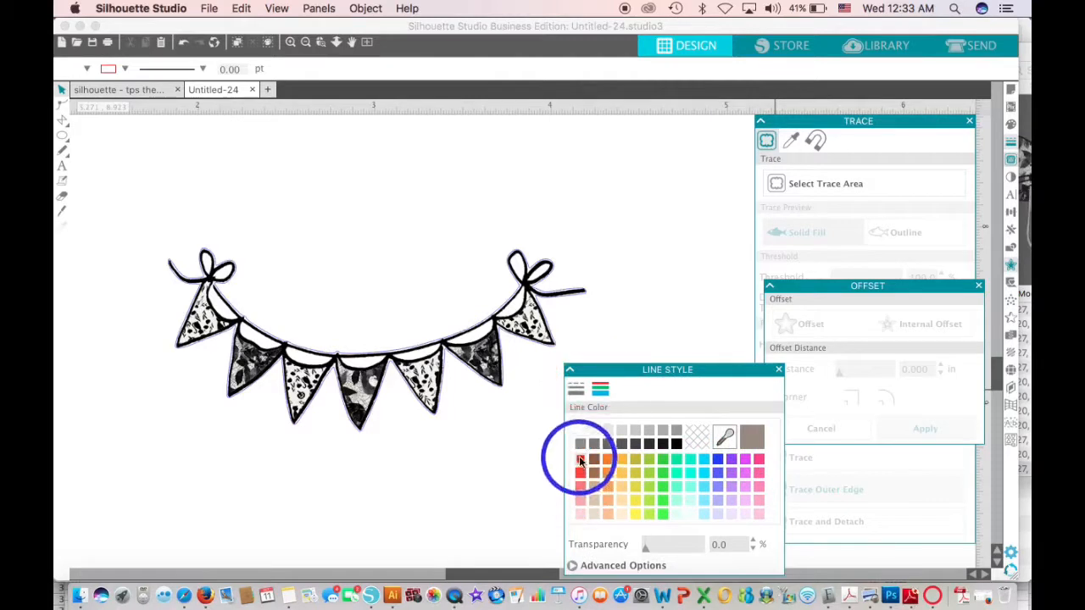
pyautogui.click(536, 290)
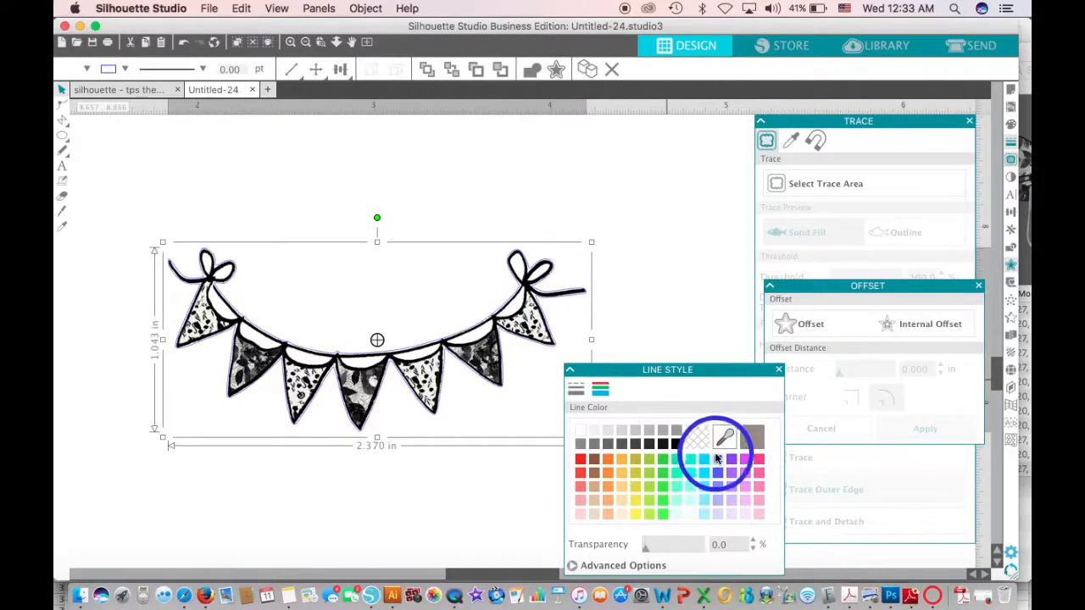
pyautogui.click(785, 325)
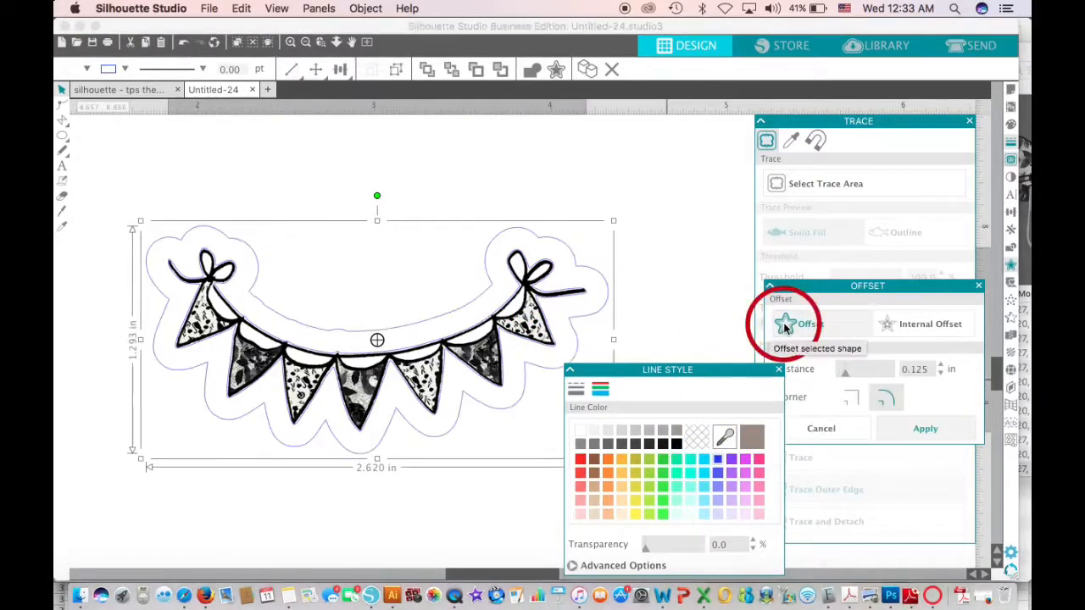
pyautogui.click(942, 375)
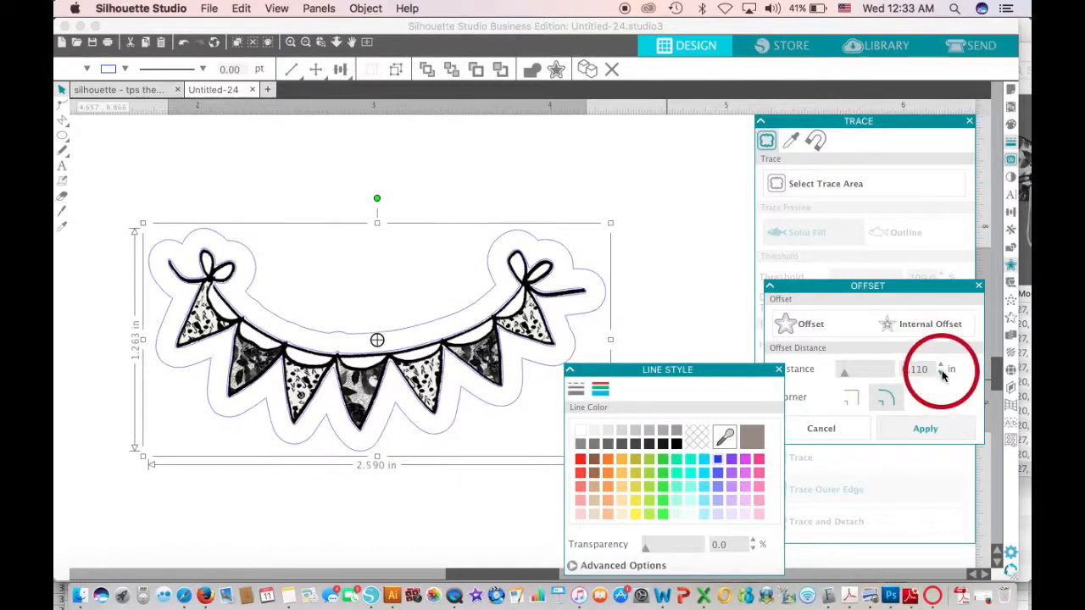
pyautogui.click(942, 374)
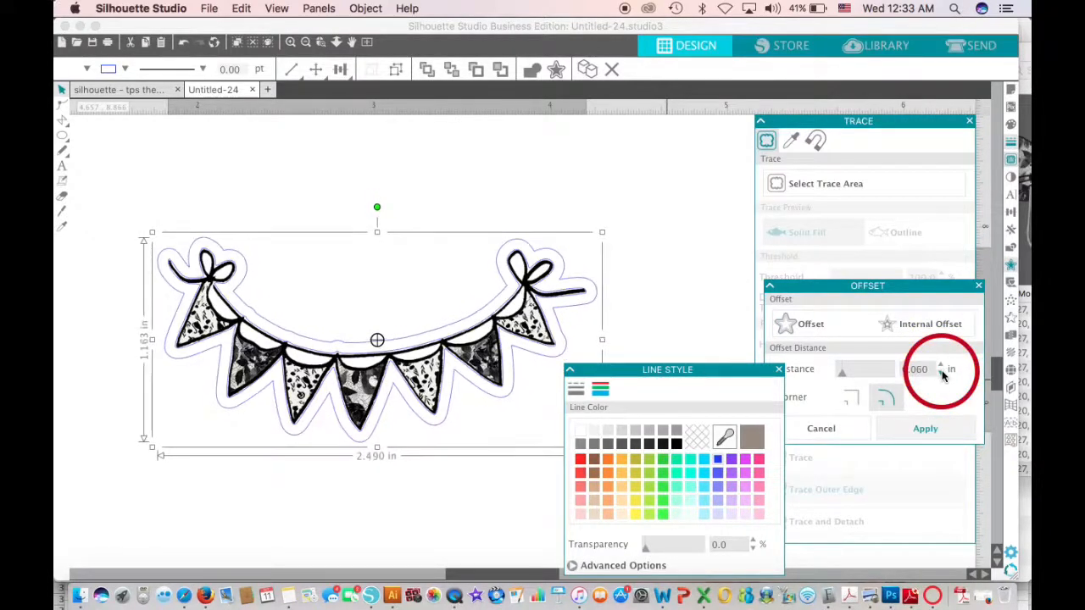
pyautogui.click(943, 375)
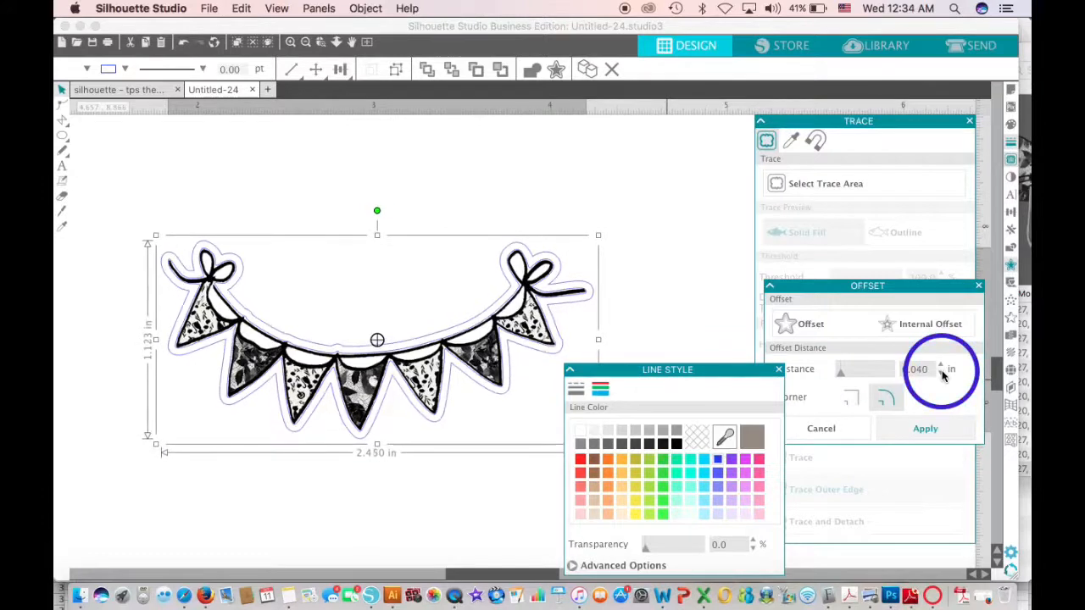
pyautogui.click(943, 375)
pyautogui.click(942, 375)
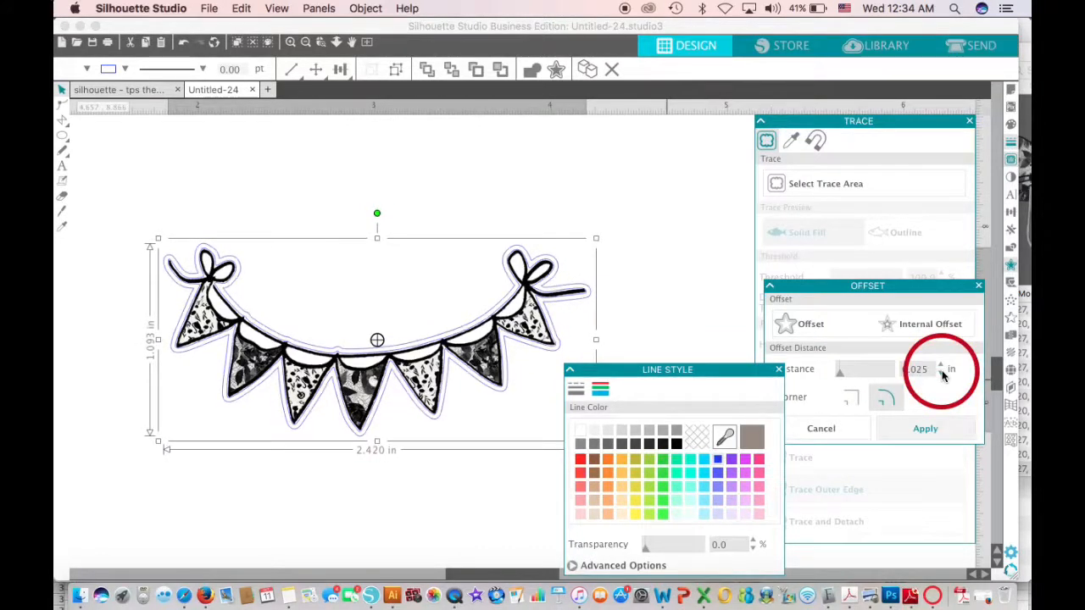
pyautogui.click(942, 366)
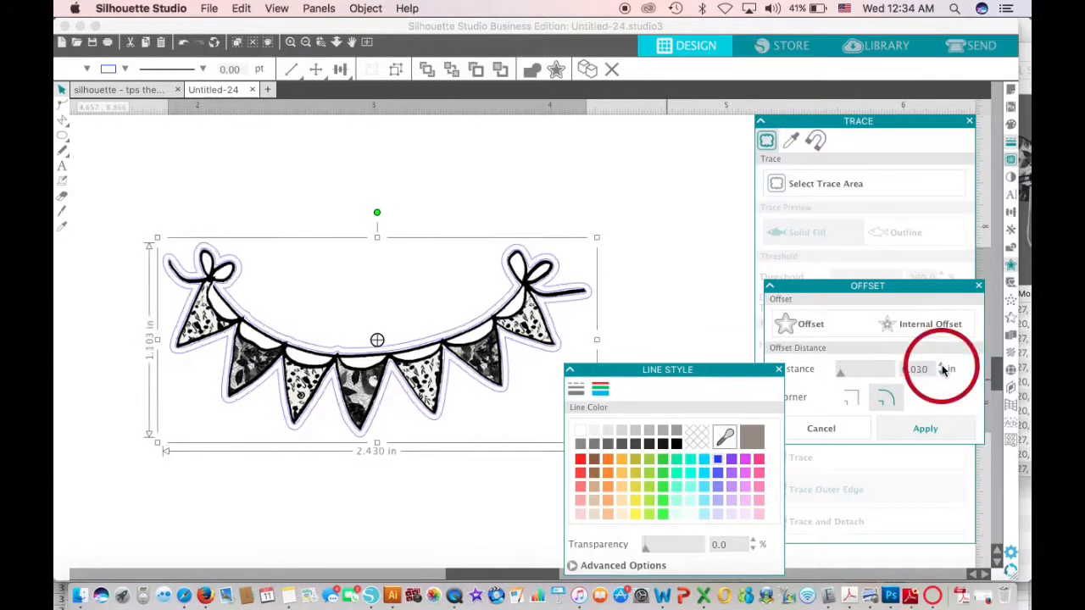
pyautogui.click(915, 428)
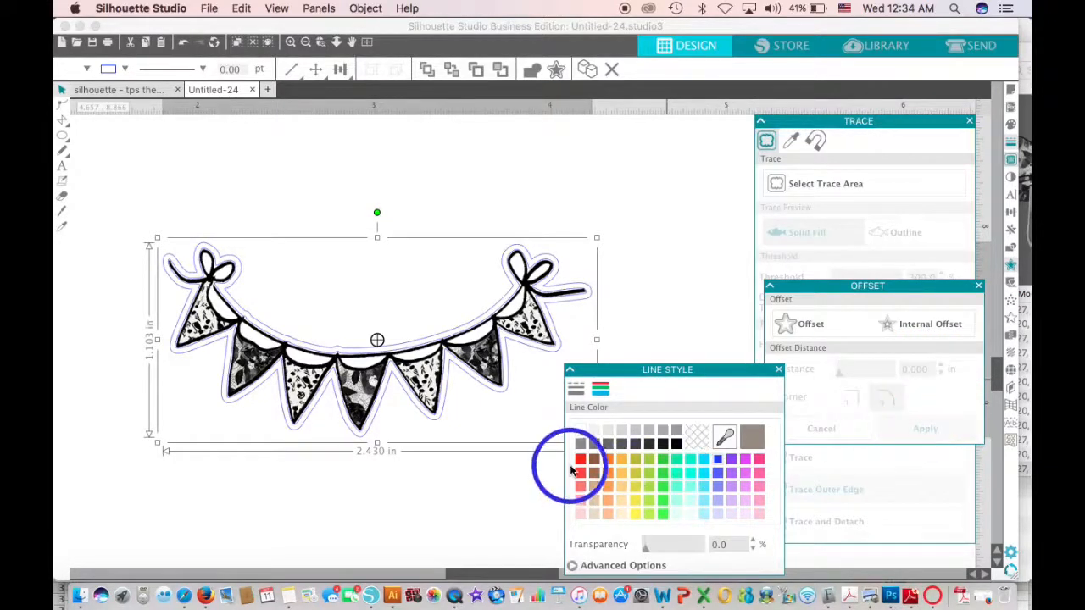
# - Set the banner's offset line color to red, and group the banner image with its traced and offset outlines
pyautogui.click(474, 510)
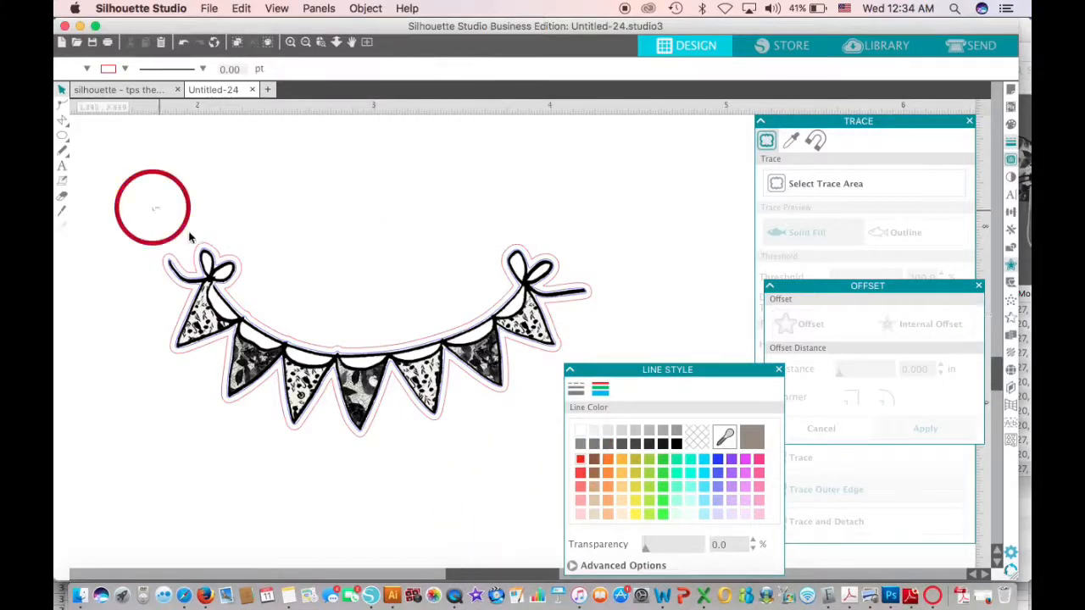
pyautogui.moveTo(189, 238); pyautogui.dragTo(343, 348)
pyautogui.rightClick(429, 403)
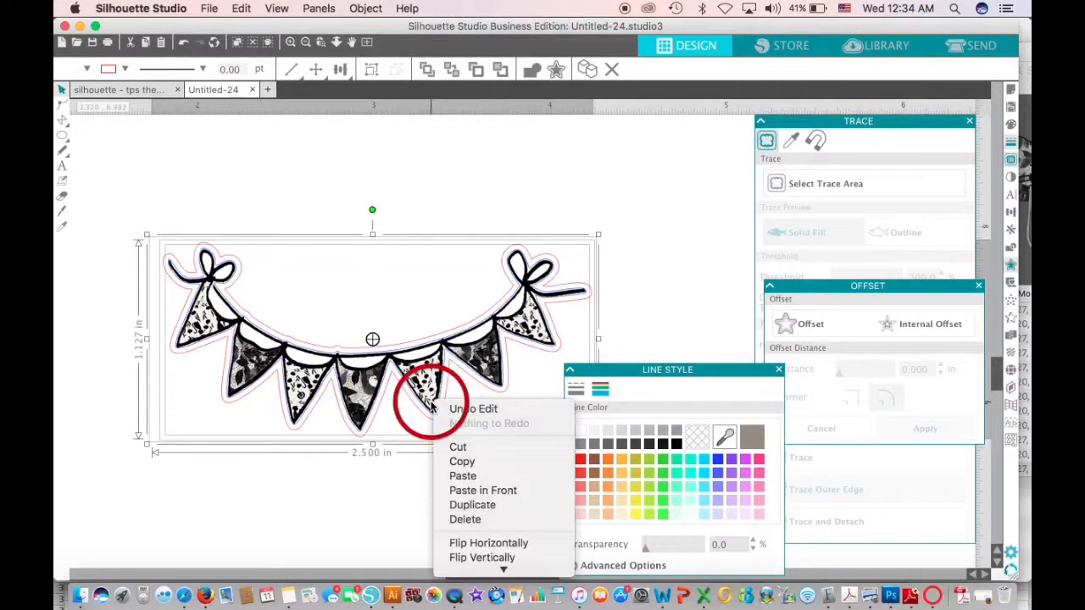
pyautogui.moveTo(465, 565)
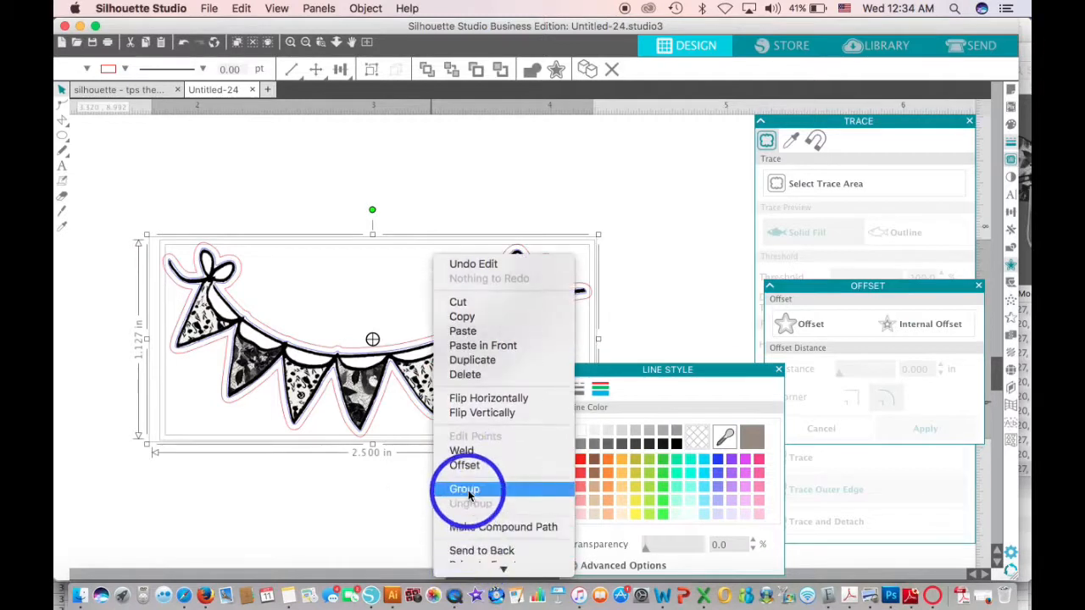
pyautogui.click(465, 489)
pyautogui.click(421, 517)
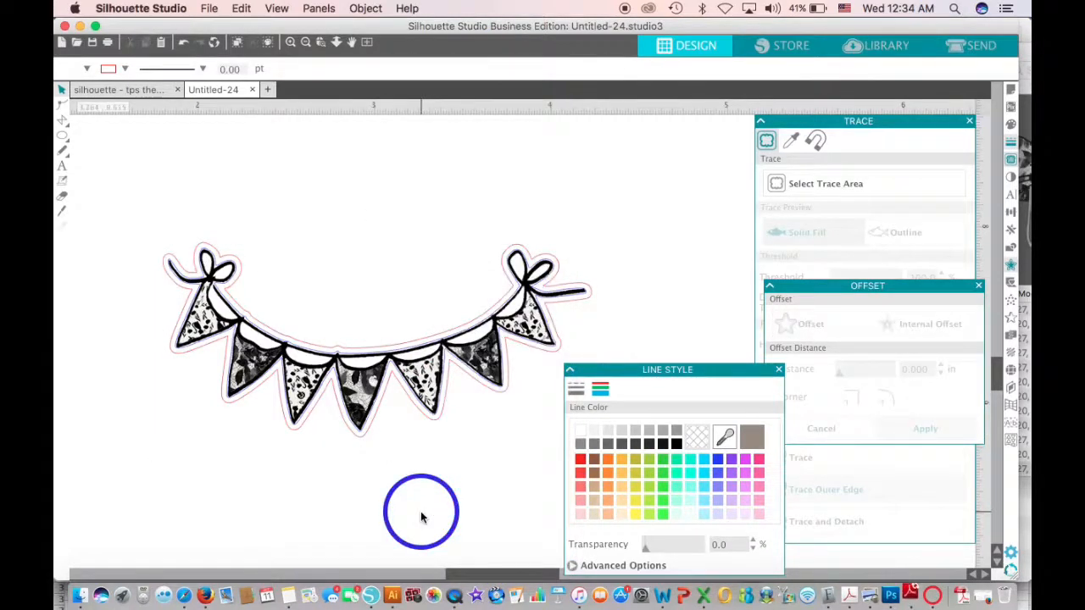
# - Mark a trace area of about 3.66 by 4.70 in around the black cat with the striped bow
pyautogui.hscroll(-10, 421, 517)
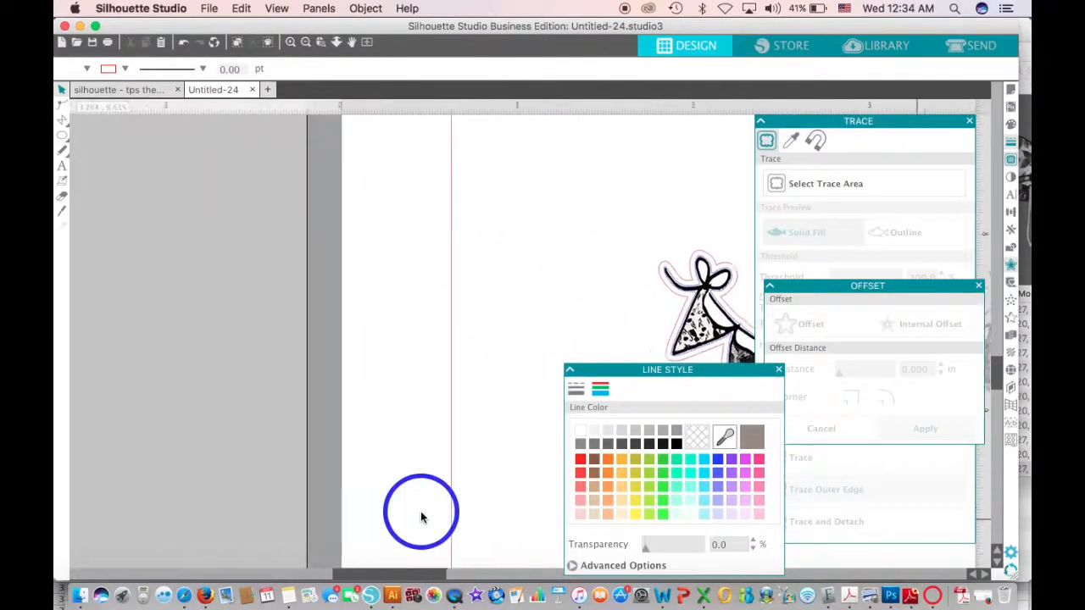
pyautogui.hscroll(-8, 421, 517)
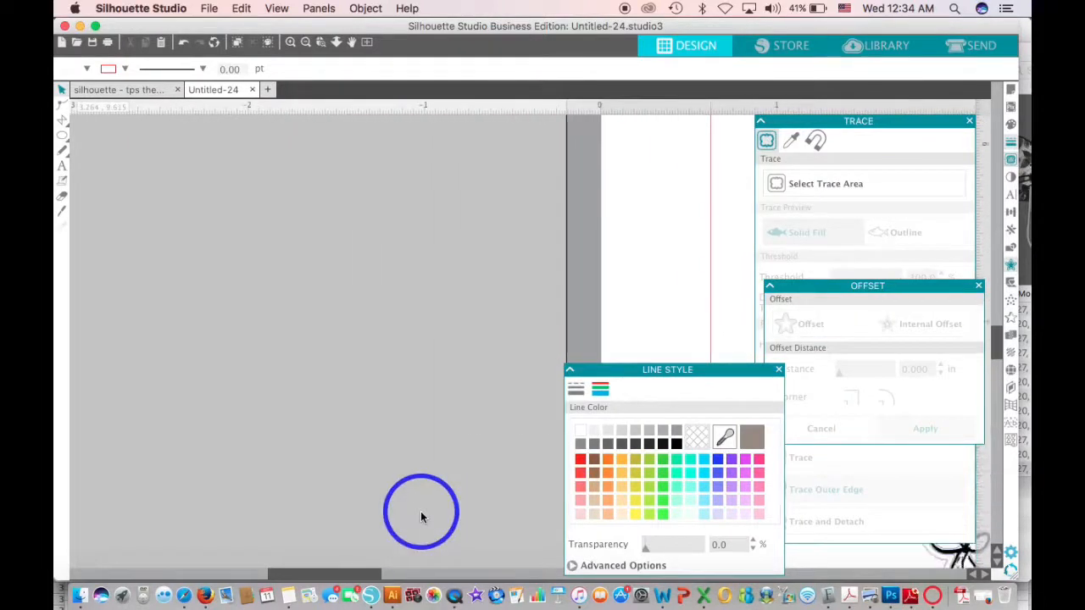
pyautogui.hscroll(-2, 421, 517)
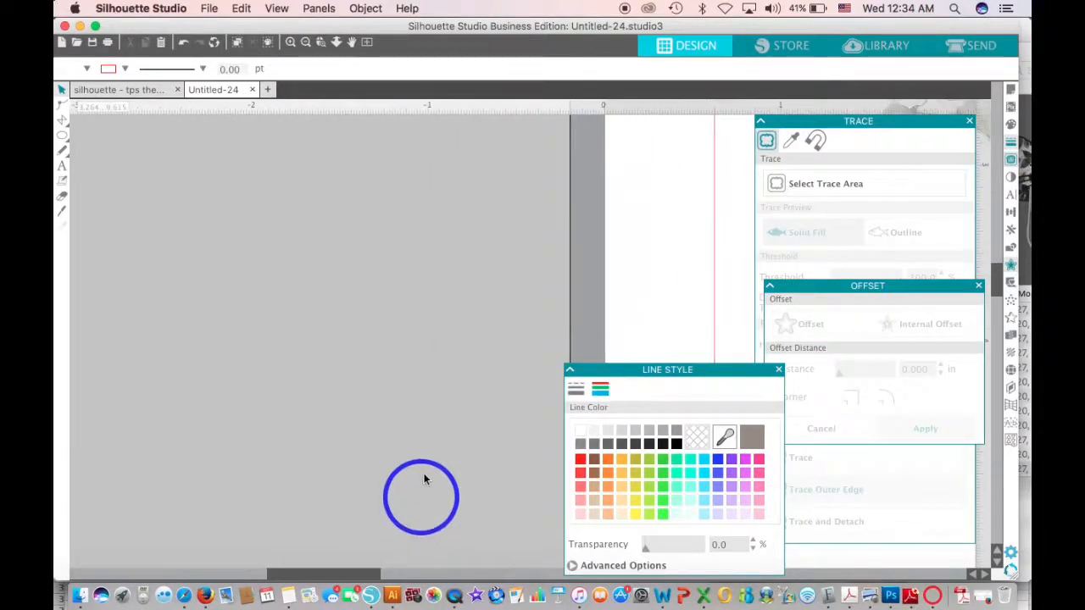
pyautogui.hscroll(-1, 433, 398)
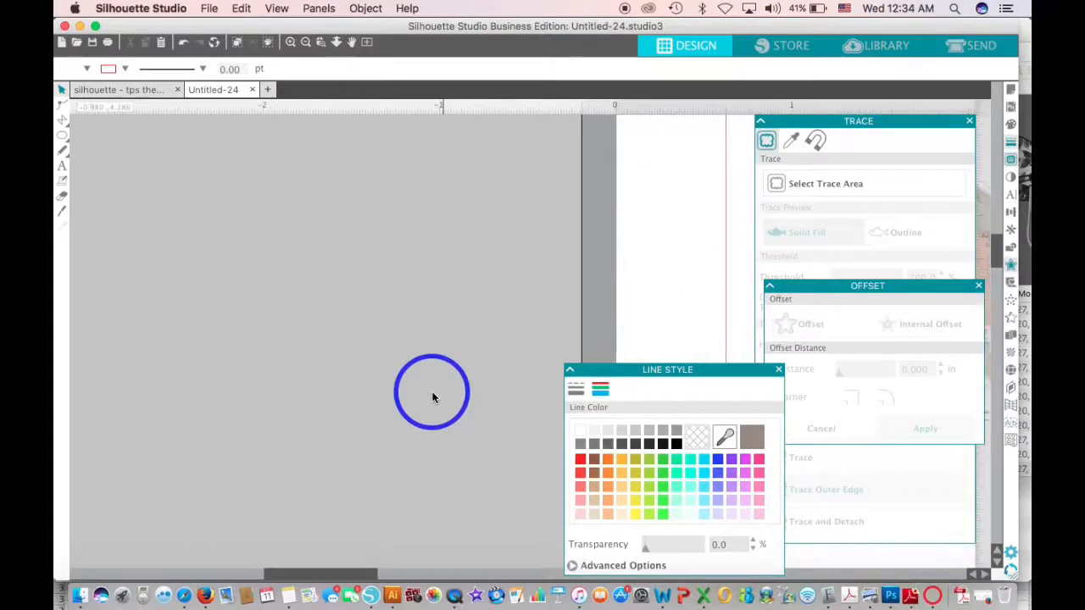
pyautogui.hscroll(-8, 431, 394)
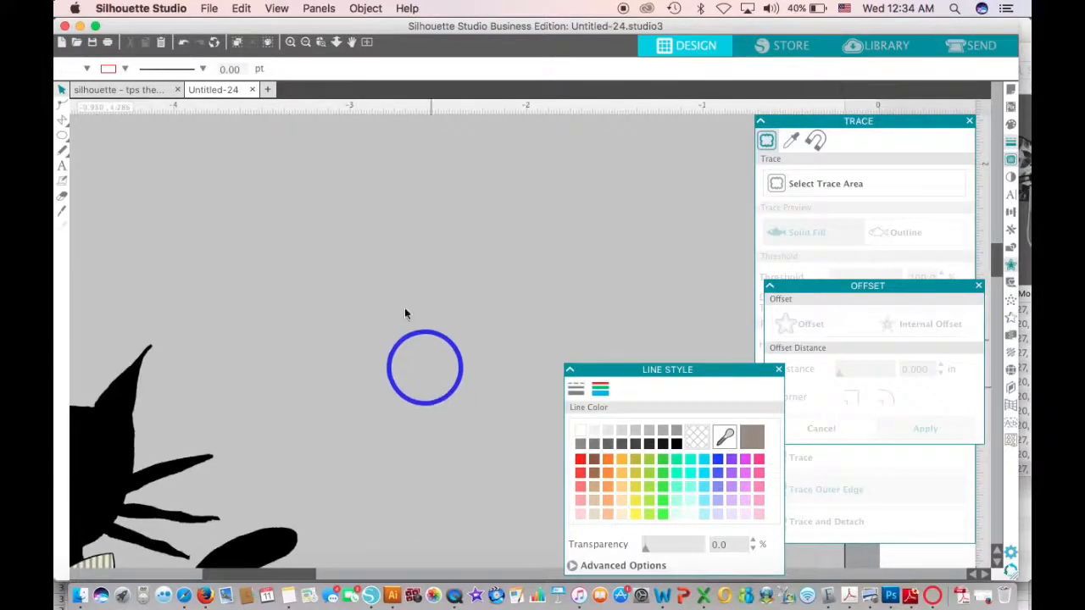
pyautogui.click(305, 42)
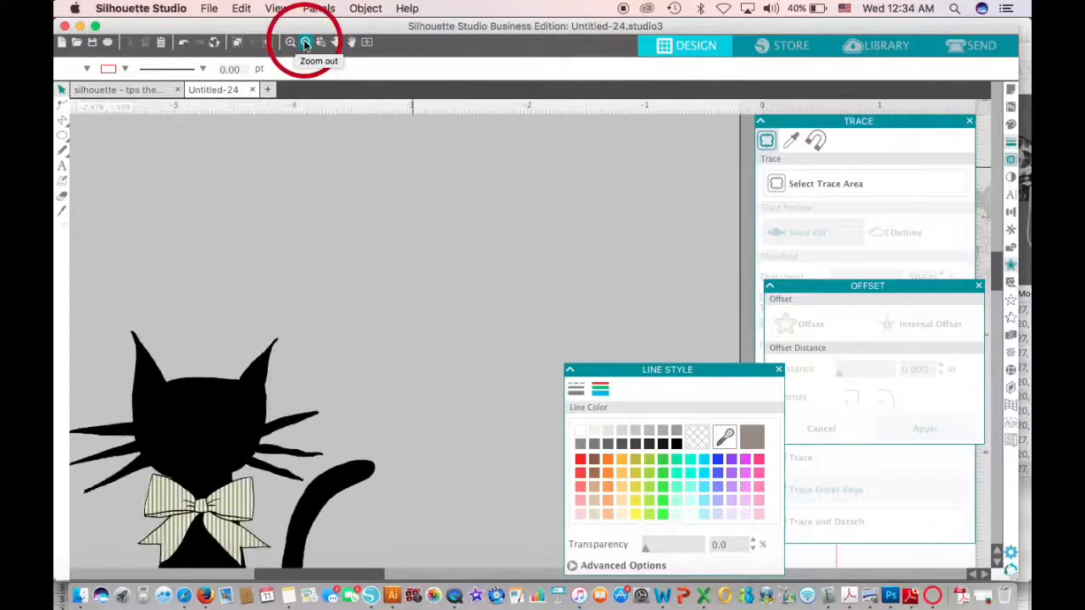
pyautogui.click(326, 265)
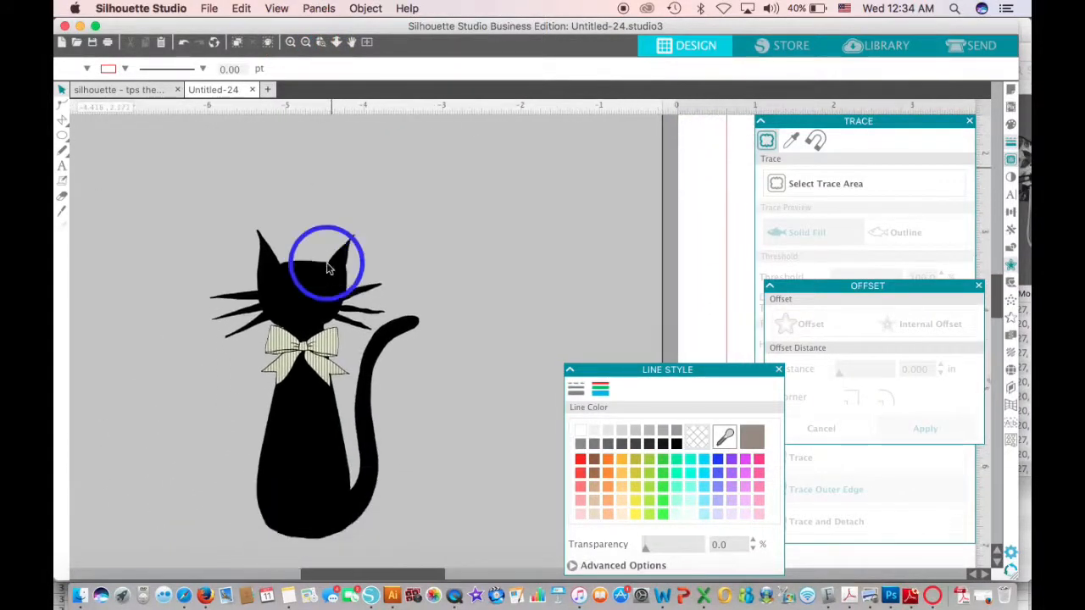
pyautogui.click(784, 187)
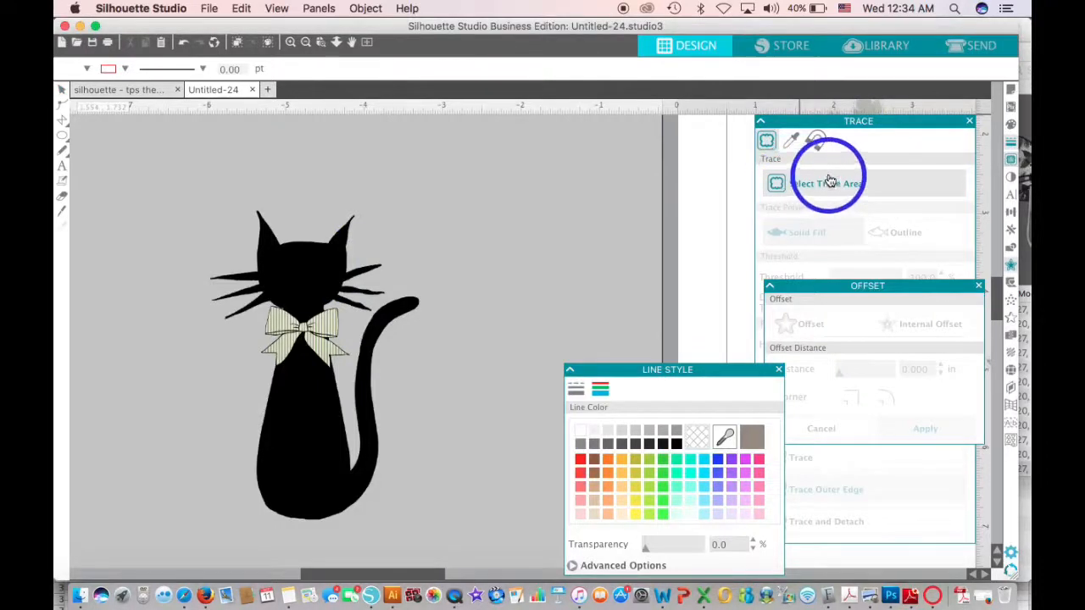
pyautogui.click(881, 142)
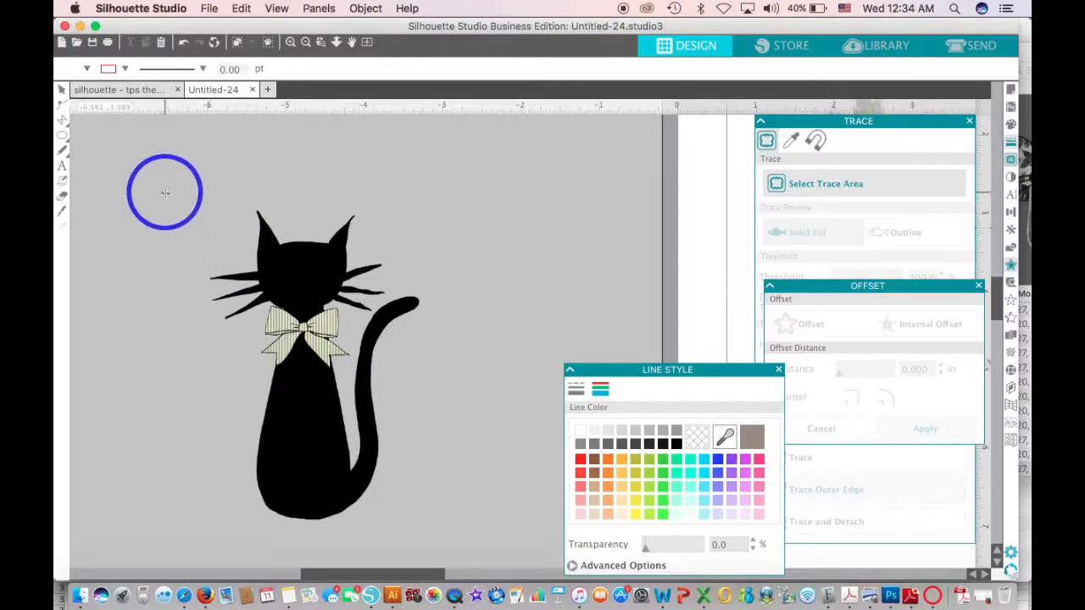
pyautogui.moveTo(169, 169)
pyautogui.mouseDown()
pyautogui.moveTo(303, 363)
pyautogui.moveTo(455, 528)
pyautogui.mouseUp()
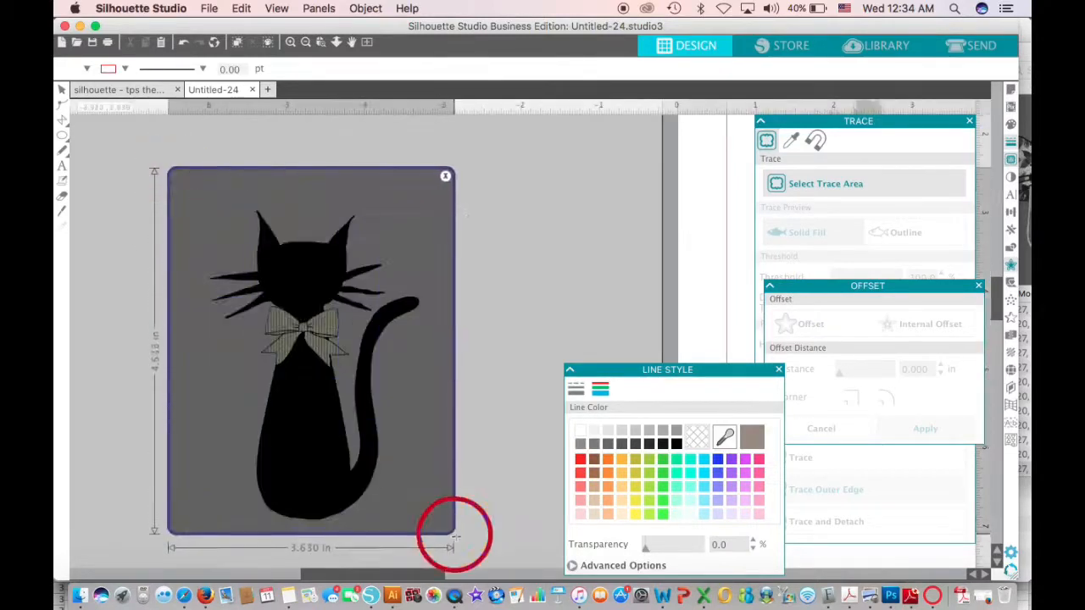
pyautogui.click(905, 147)
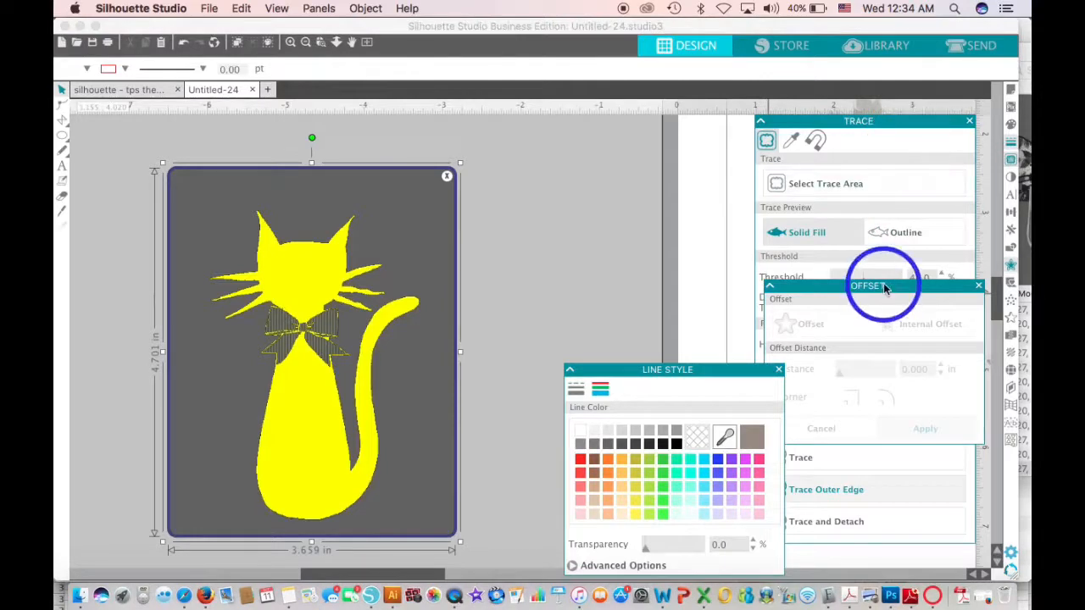
# - Trace the black cat's outer edge at a threshold of 100%, and set the traced outline's line color to blue
pyautogui.moveTo(882, 285)
pyautogui.mouseDown()
pyautogui.moveTo(889, 387)
pyautogui.moveTo(903, 412)
pyautogui.mouseUp()
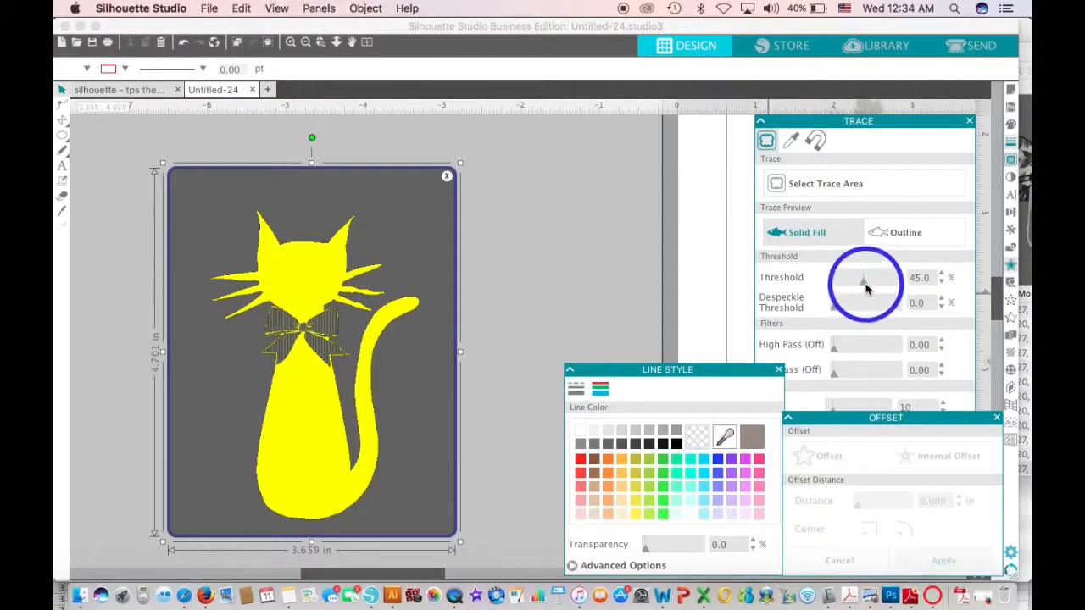
pyautogui.moveTo(869, 289); pyautogui.dragTo(907, 285)
pyautogui.click(908, 284)
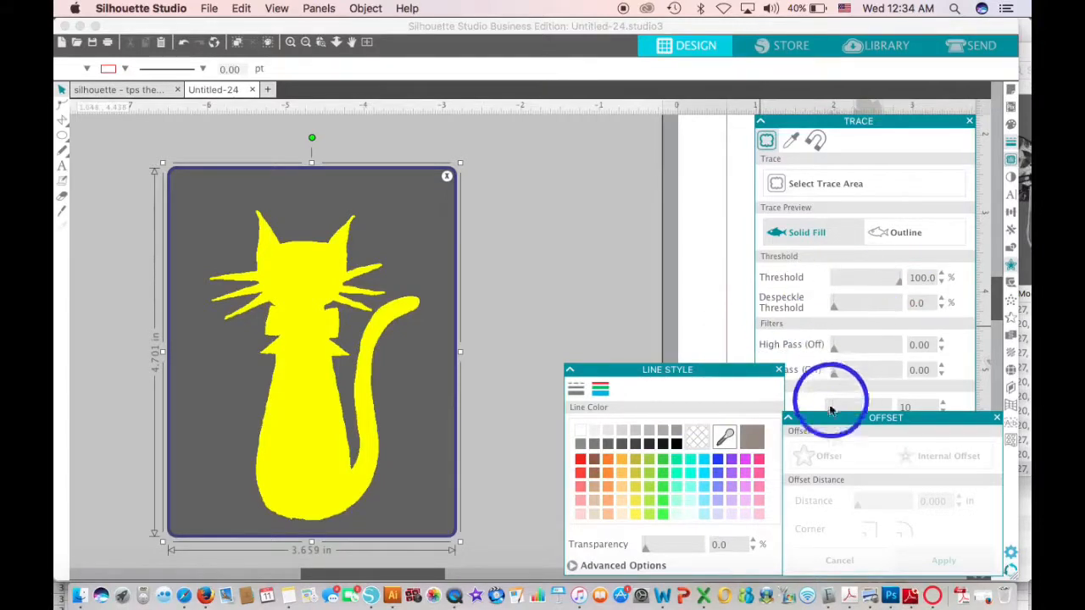
pyautogui.click(997, 418)
pyautogui.click(845, 494)
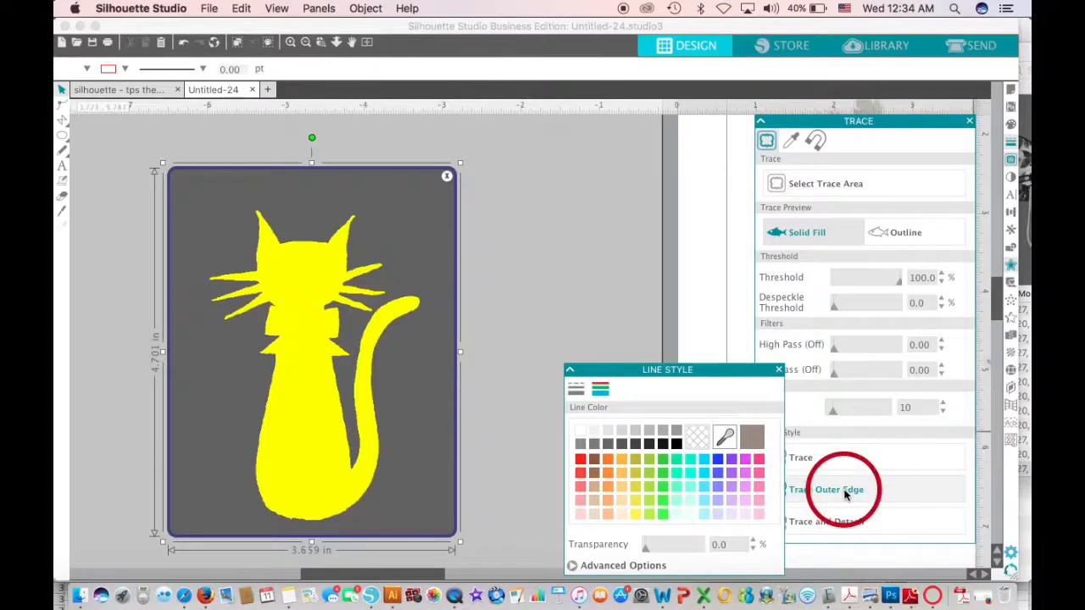
pyautogui.click(367, 333)
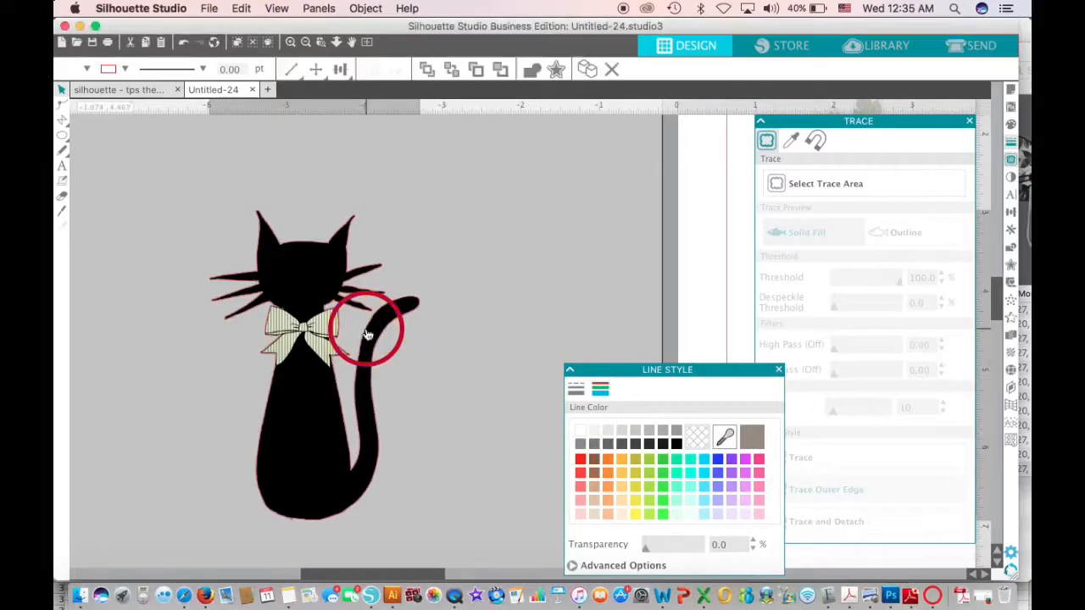
pyautogui.click(716, 459)
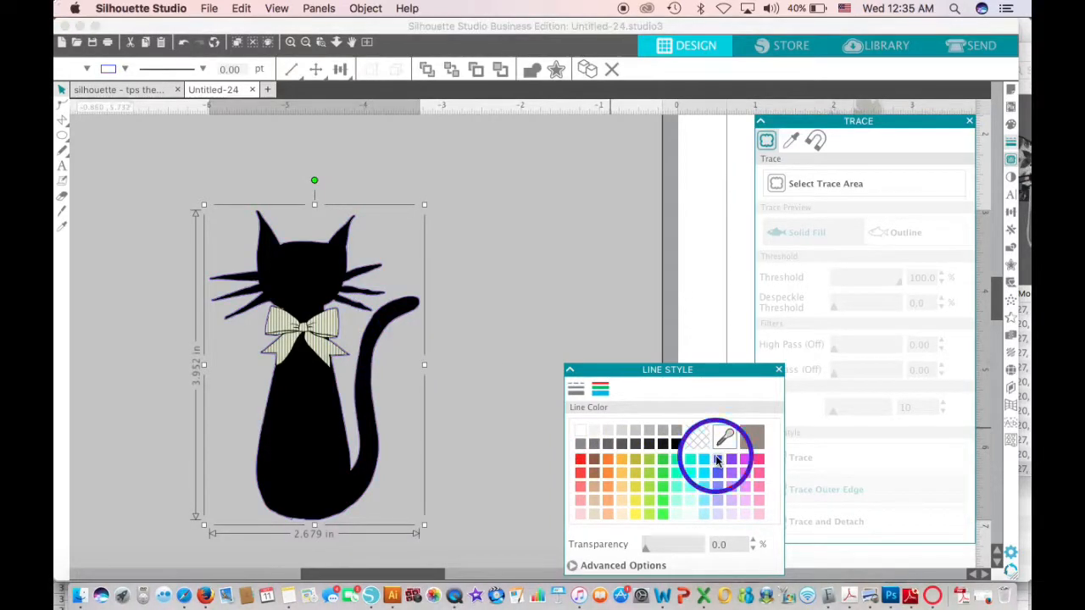
# - Offset the black cat's blue traced outline by 0.030 in with rounded corners
pyautogui.click(1010, 265)
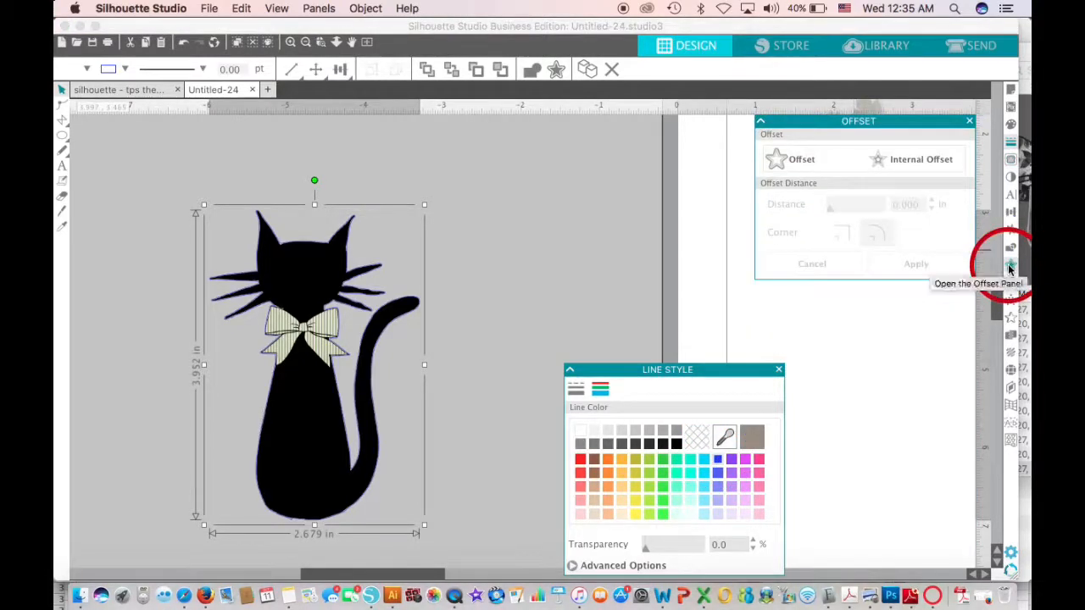
pyautogui.click(774, 173)
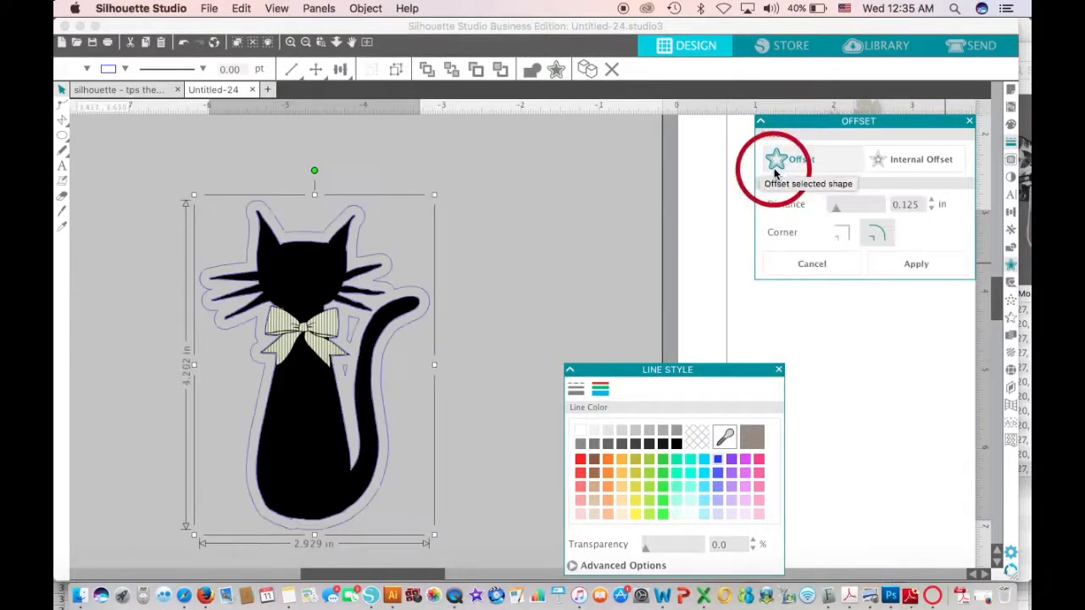
pyautogui.click(932, 210)
pyautogui.click(932, 209)
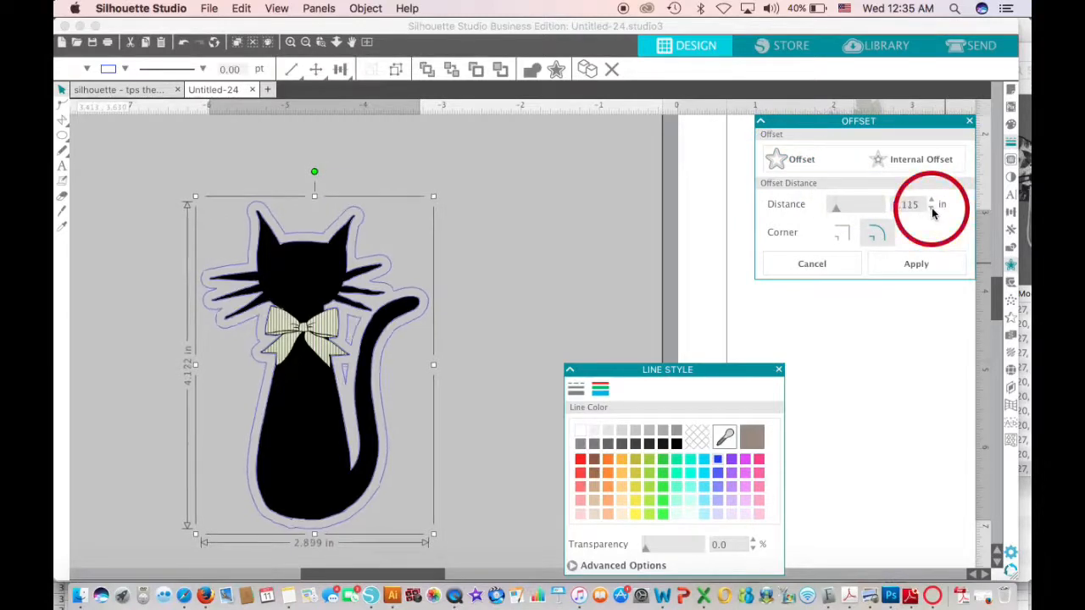
pyautogui.click(932, 210)
pyautogui.click(933, 209)
pyautogui.click(932, 209)
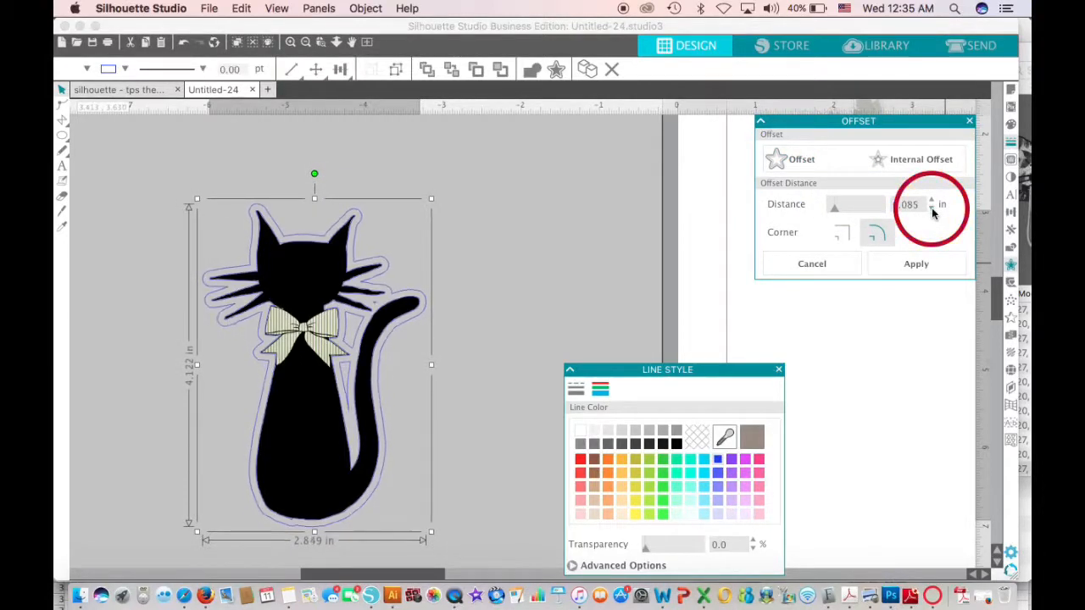
pyautogui.click(933, 209)
pyautogui.click(932, 209)
pyautogui.click(932, 210)
pyautogui.click(932, 209)
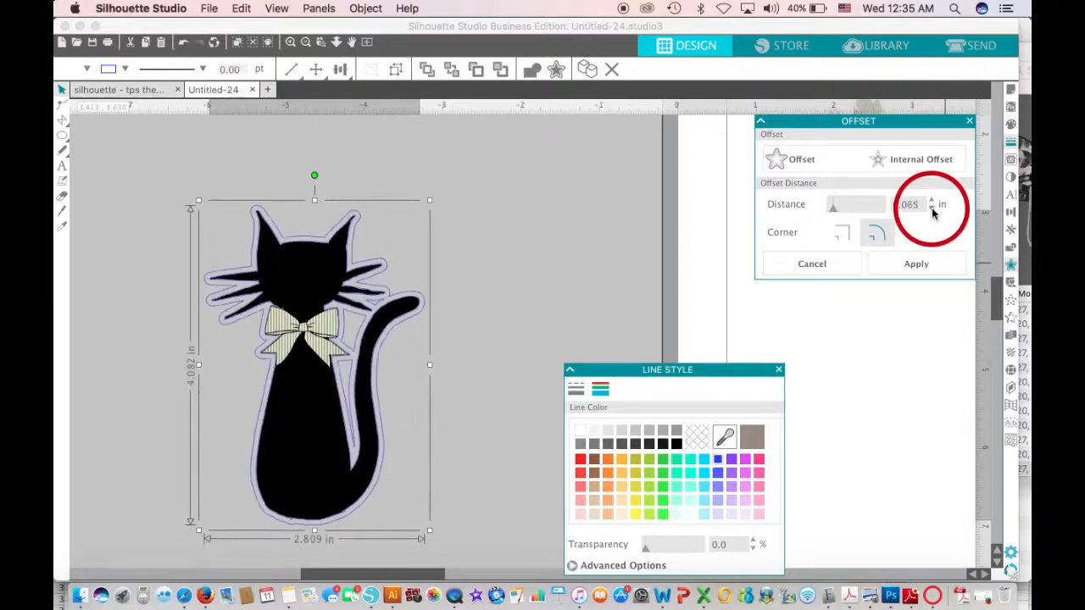
pyautogui.click(932, 209)
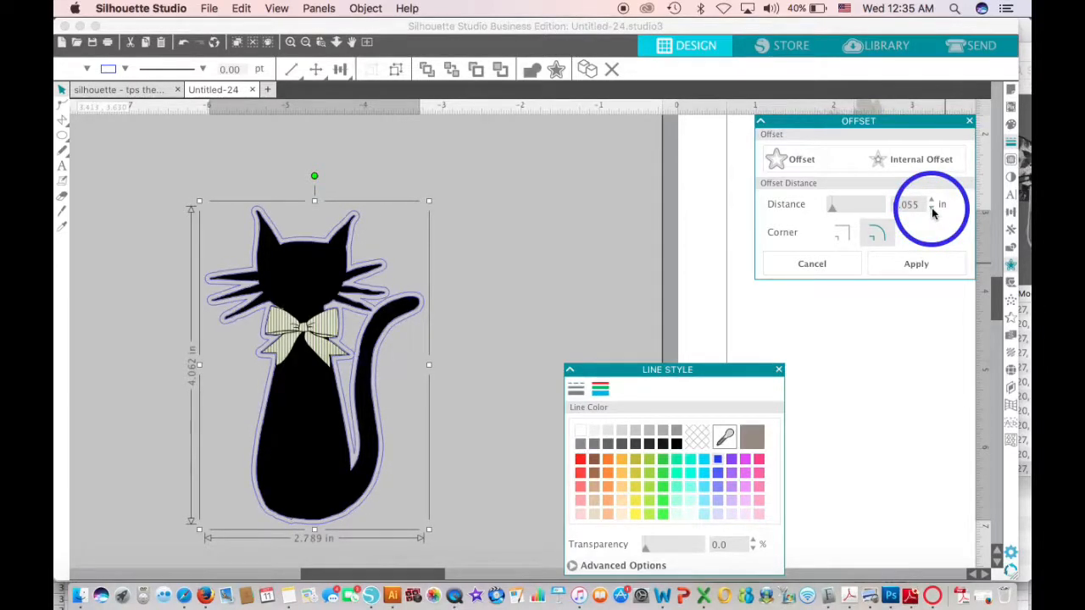
pyautogui.click(932, 209)
pyautogui.click(932, 210)
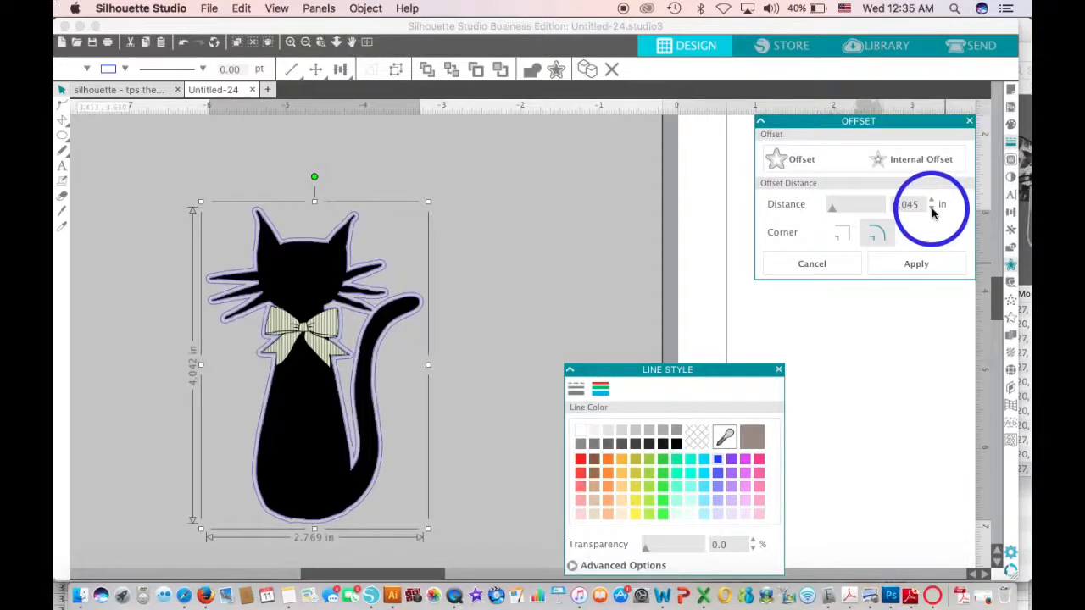
pyautogui.click(932, 209)
pyautogui.click(932, 209)
pyautogui.click(932, 210)
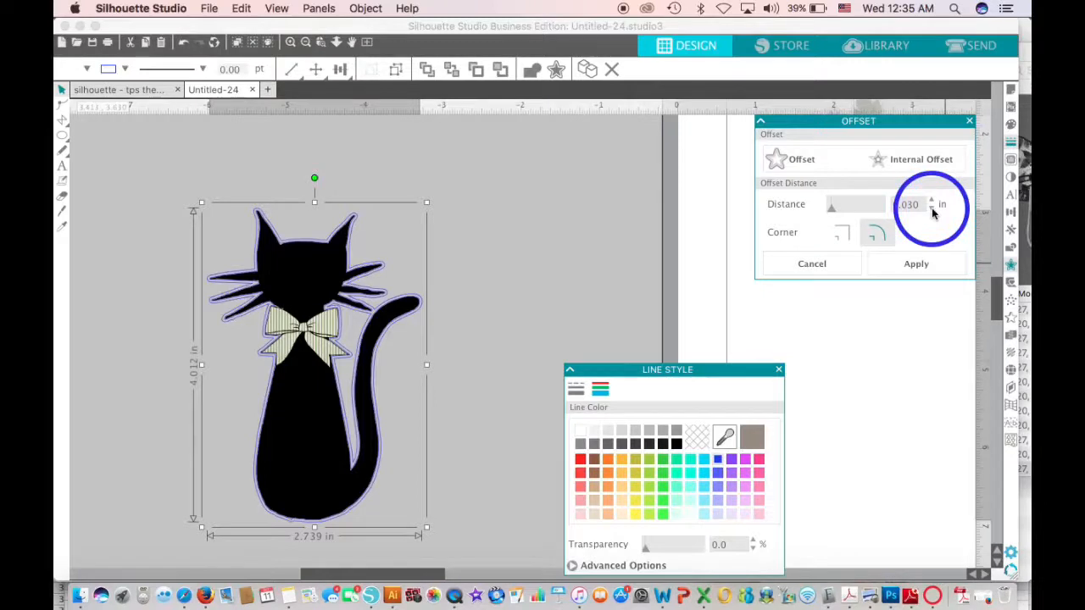
pyautogui.click(915, 262)
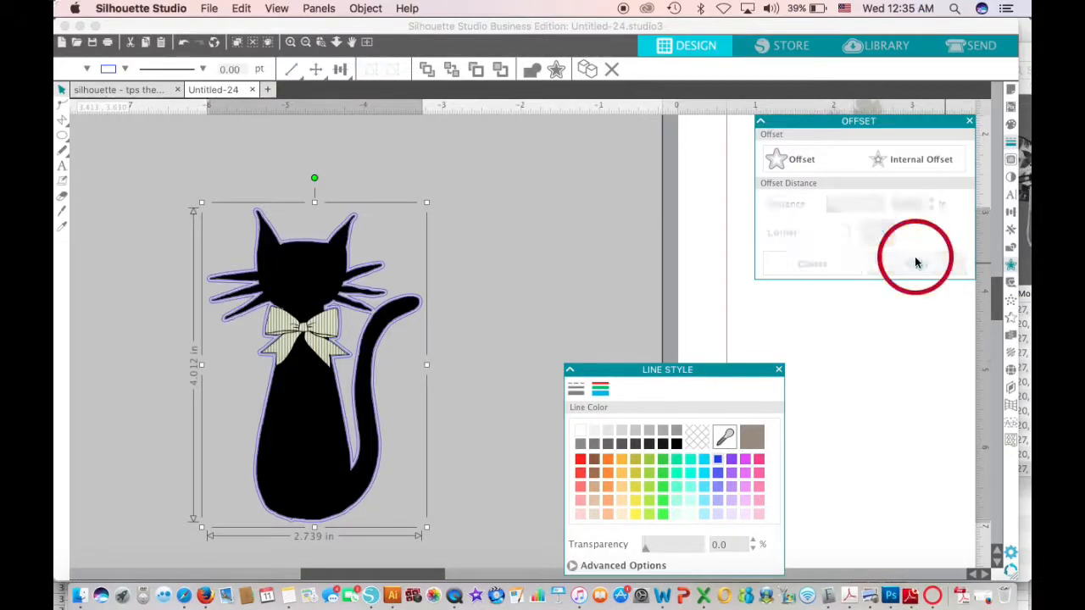
# - Set the line color of the black cat's offset outline to red
pyautogui.click(506, 313)
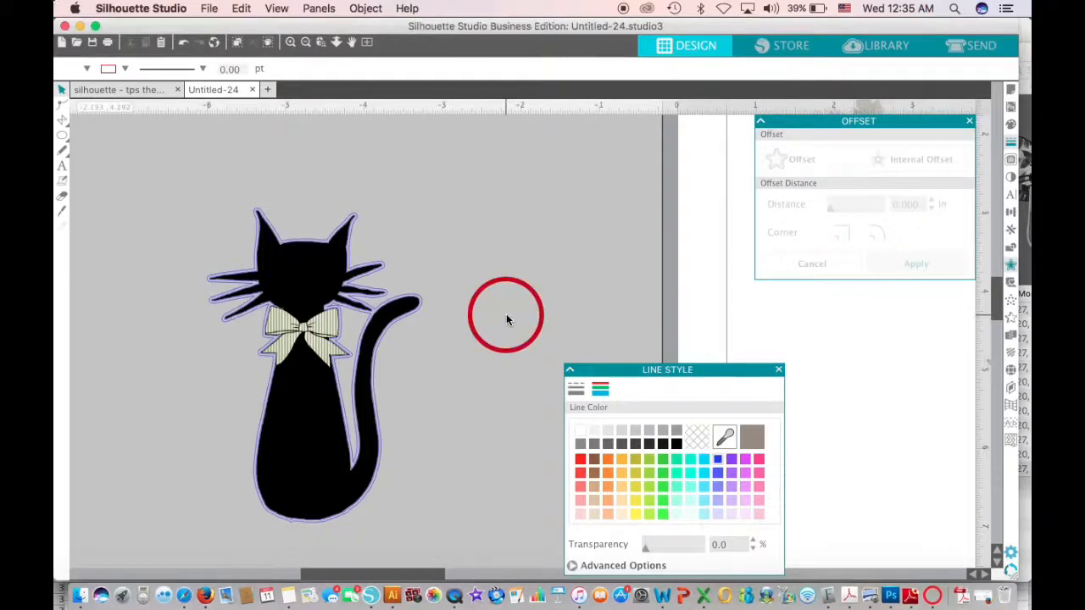
pyautogui.click(598, 508)
pyautogui.click(579, 458)
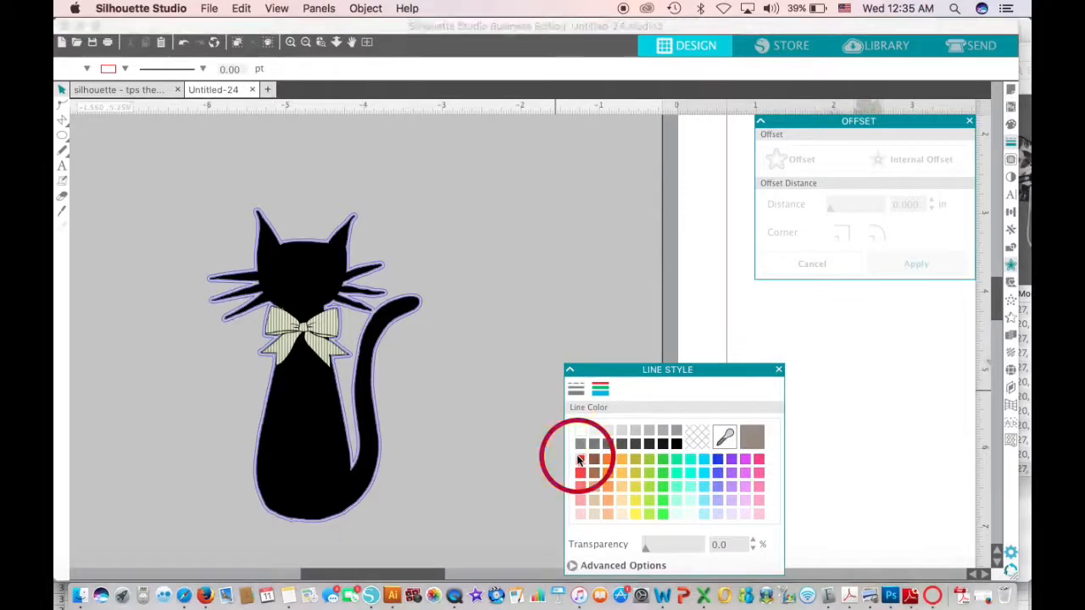
pyautogui.click(397, 322)
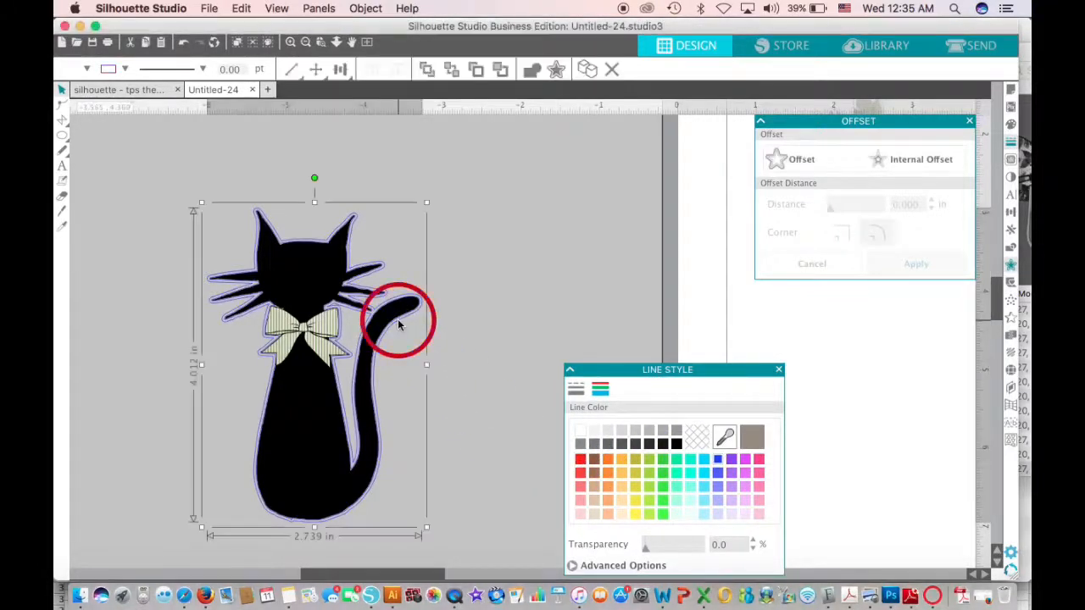
pyautogui.click(578, 458)
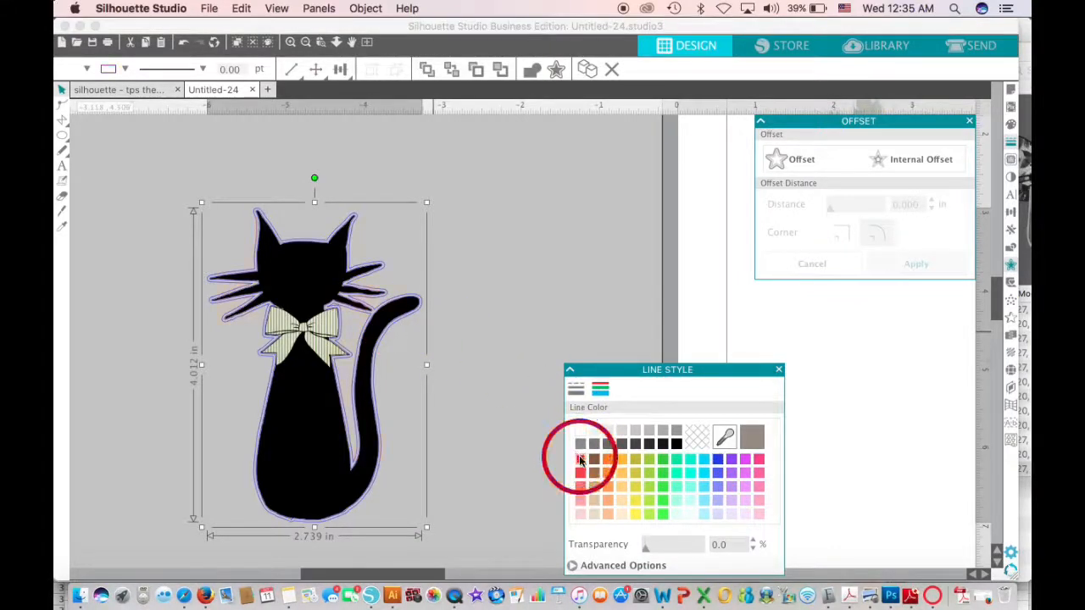
pyautogui.click(495, 461)
# - Move the cat image and its blue traced outline to opposite sides of the red offset outline to separate the three layers
pyautogui.moveTo(495, 503); pyautogui.dragTo(261, 350)
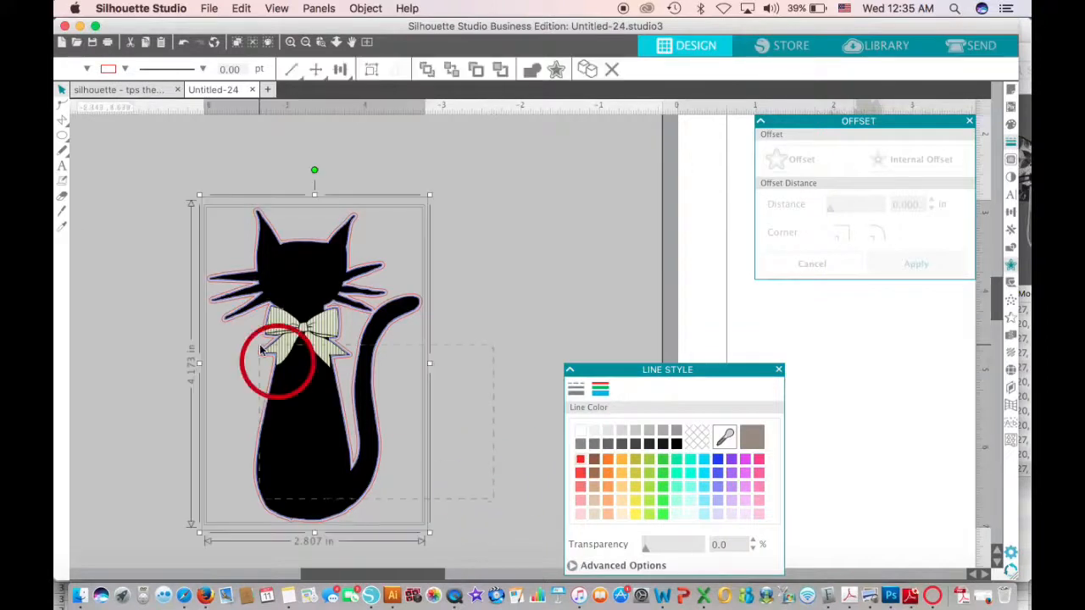
pyautogui.moveTo(239, 315); pyautogui.dragTo(393, 302)
pyautogui.click(161, 428)
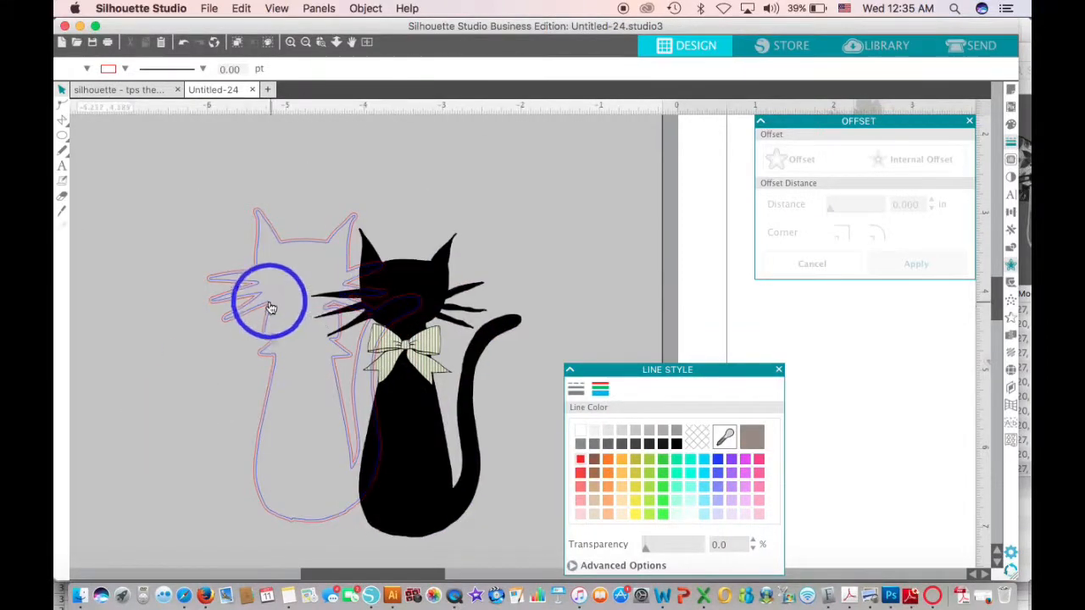
pyautogui.moveTo(252, 292); pyautogui.dragTo(131, 292)
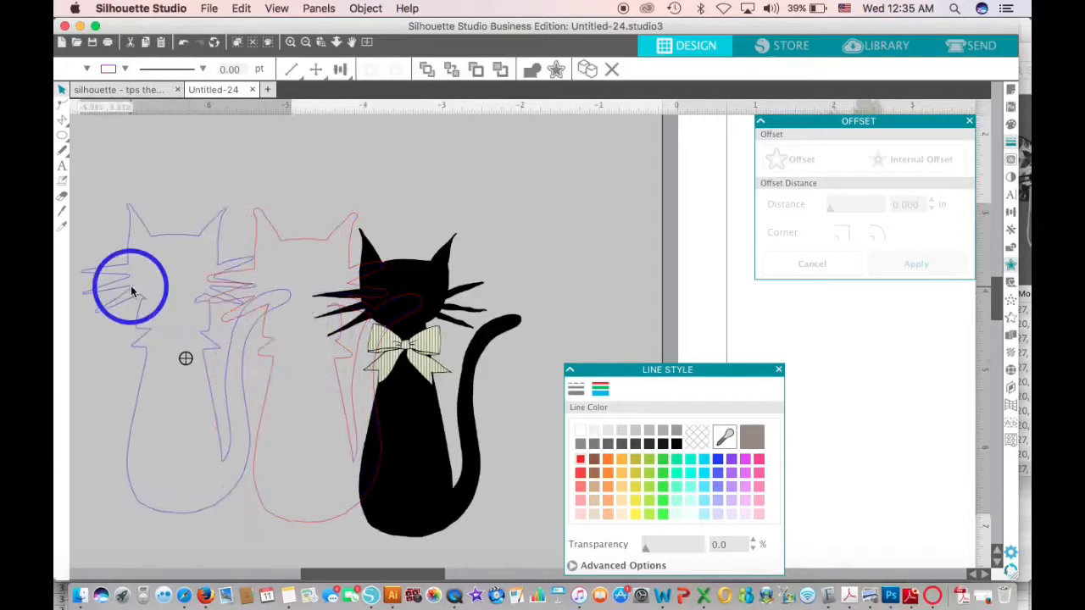
pyautogui.click(131, 290)
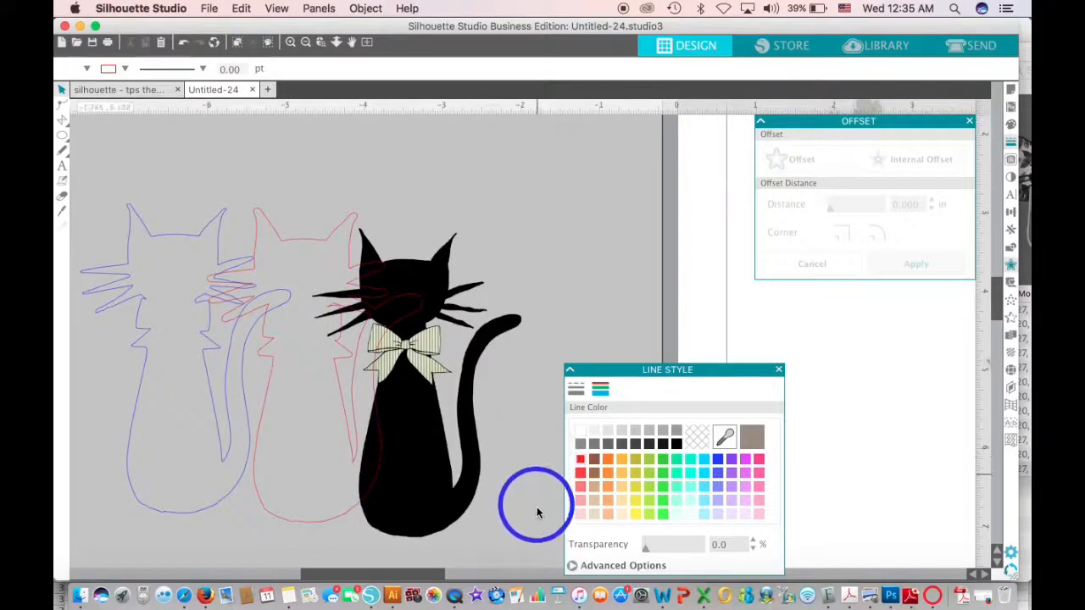
# - Align the cat image, its blue traced outline and its red offset outline on a common center
pyautogui.moveTo(535, 515); pyautogui.dragTo(225, 369)
pyautogui.click(208, 349)
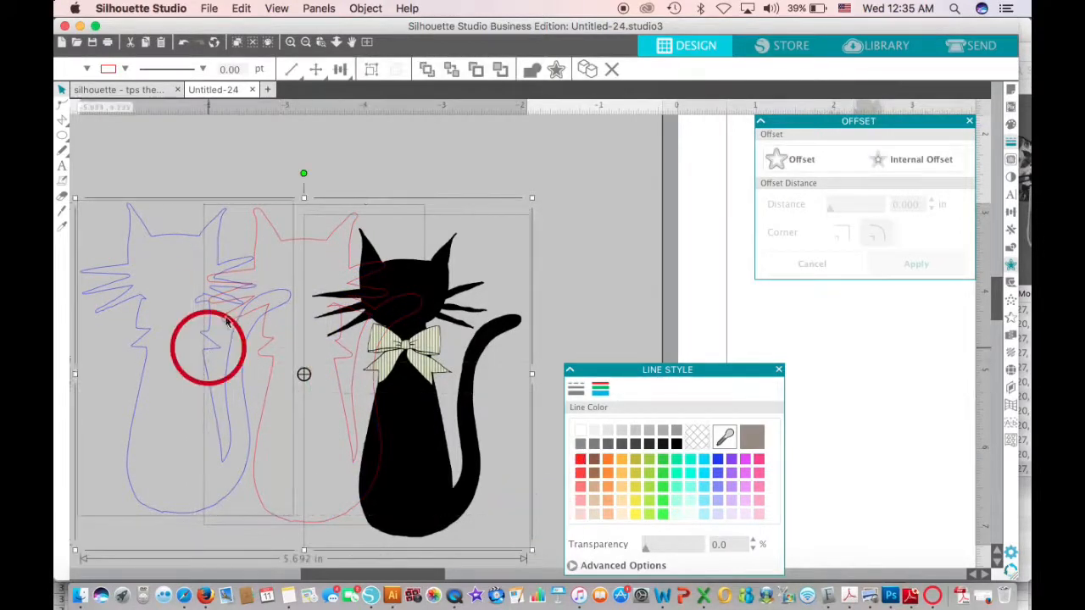
pyautogui.click(1013, 219)
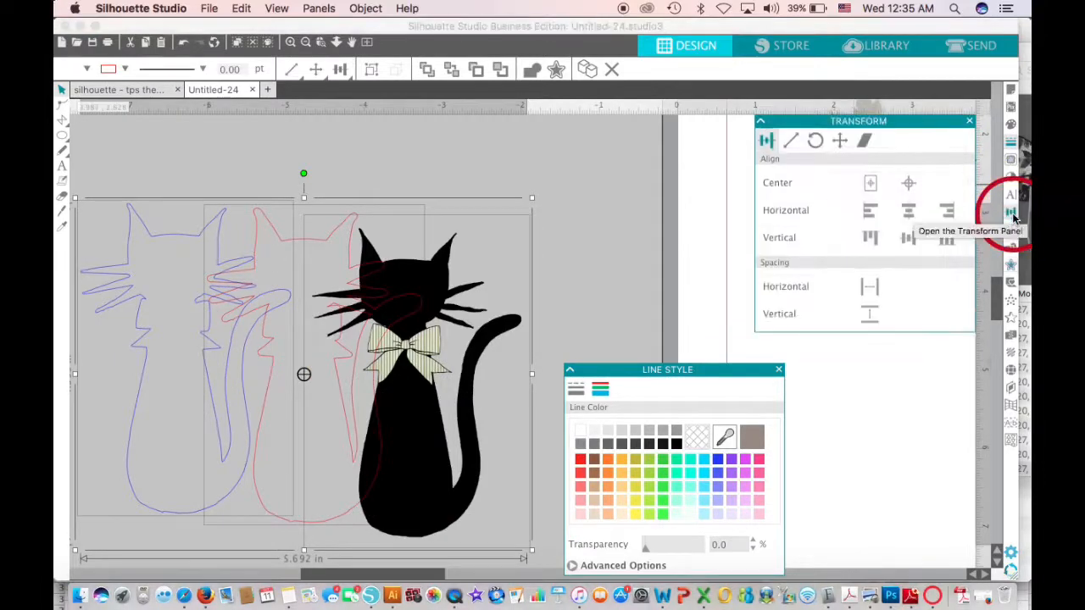
pyautogui.click(908, 183)
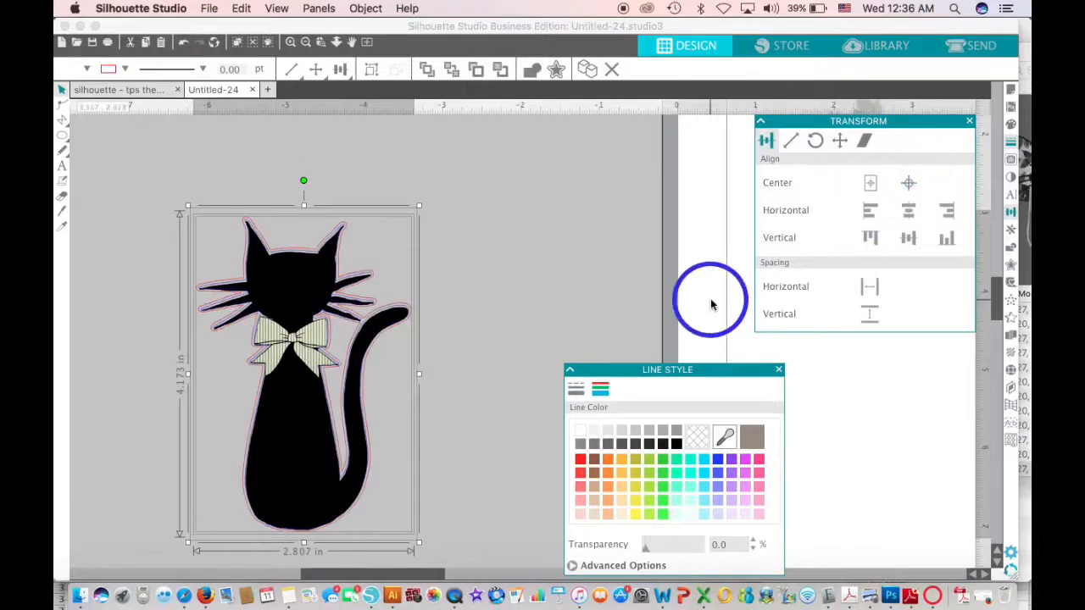
pyautogui.click(539, 306)
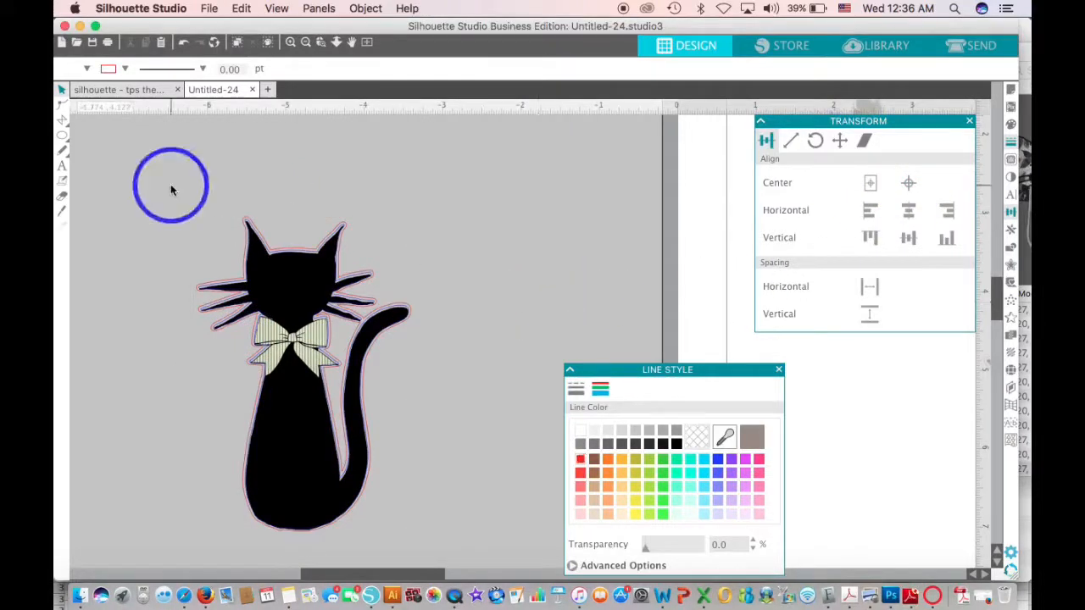
# - Group the black cat image with its traced and offset outlines
pyautogui.moveTo(180, 191); pyautogui.dragTo(350, 455)
pyautogui.rightClick(282, 432)
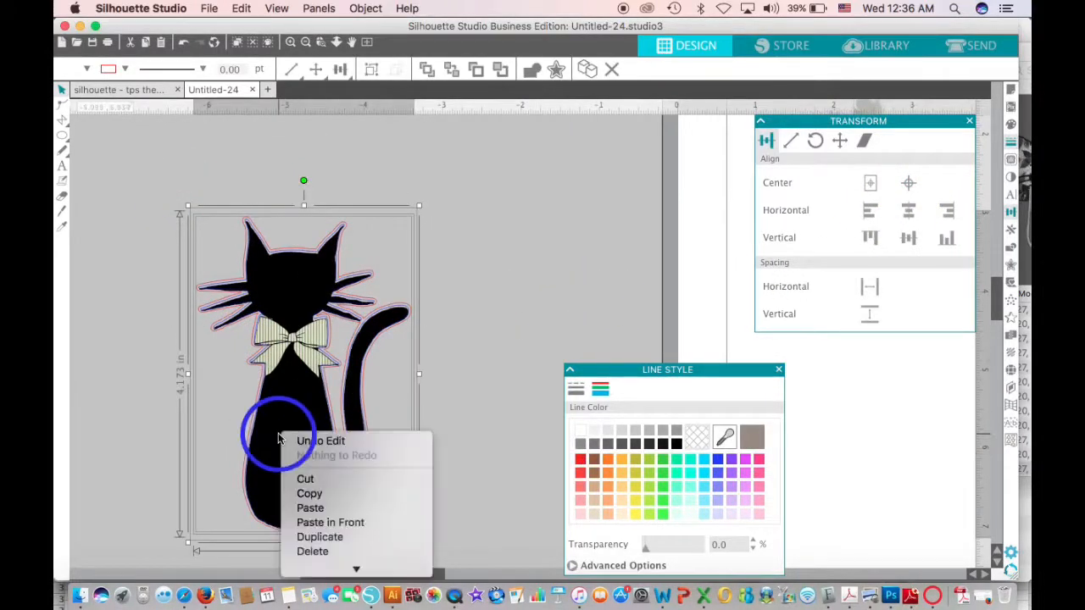
pyautogui.moveTo(344, 568)
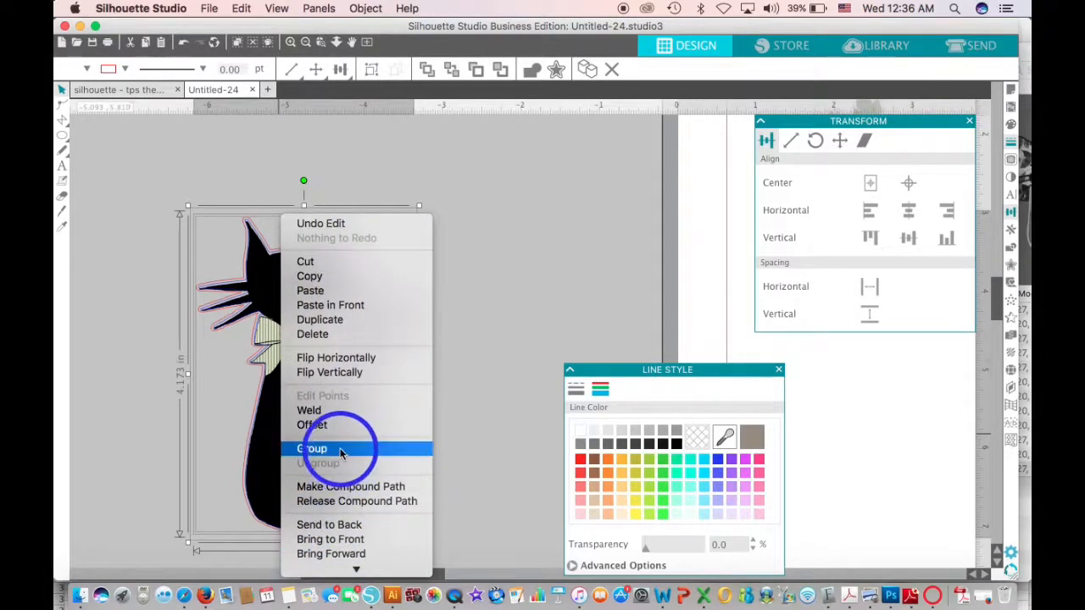
pyautogui.click(340, 449)
pyautogui.click(509, 335)
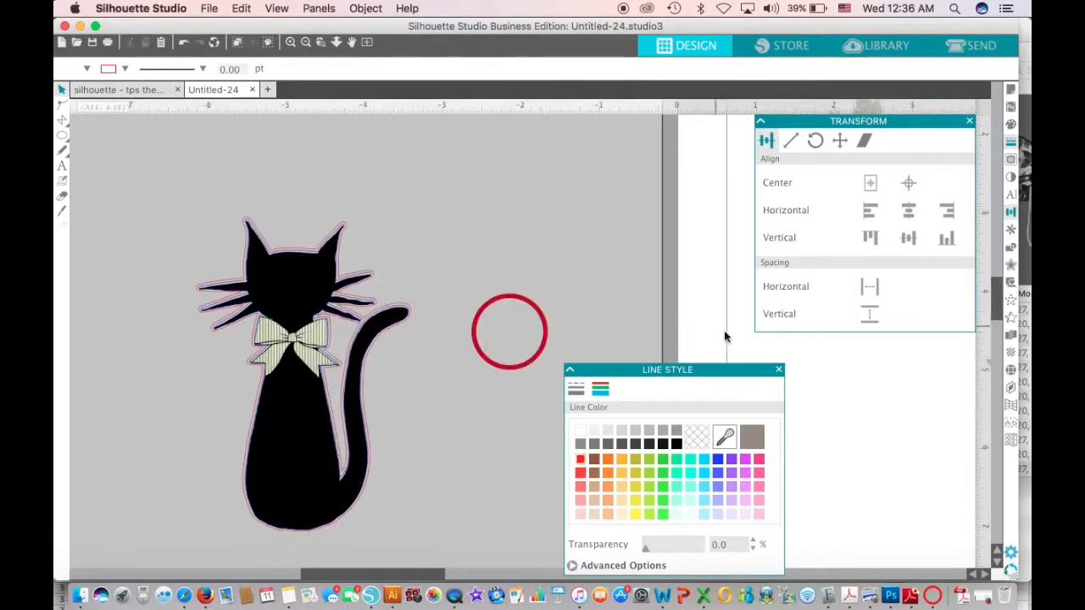
# - Close the line style and transform settings, and move the grouped cat onto the page below the flowers
pyautogui.click(776, 372)
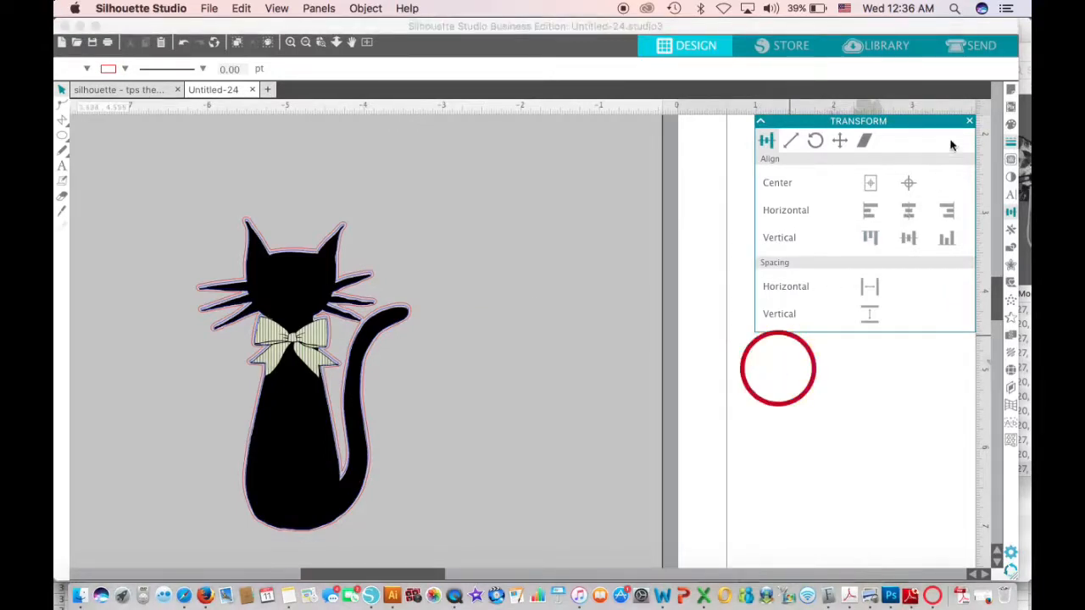
pyautogui.click(968, 123)
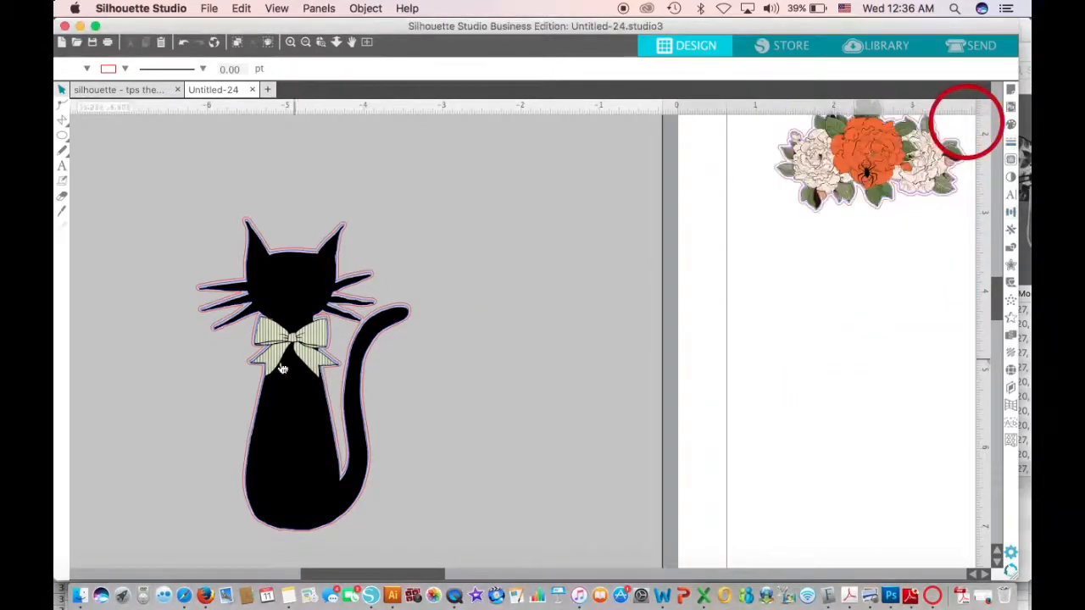
pyautogui.moveTo(283, 368); pyautogui.dragTo(833, 394)
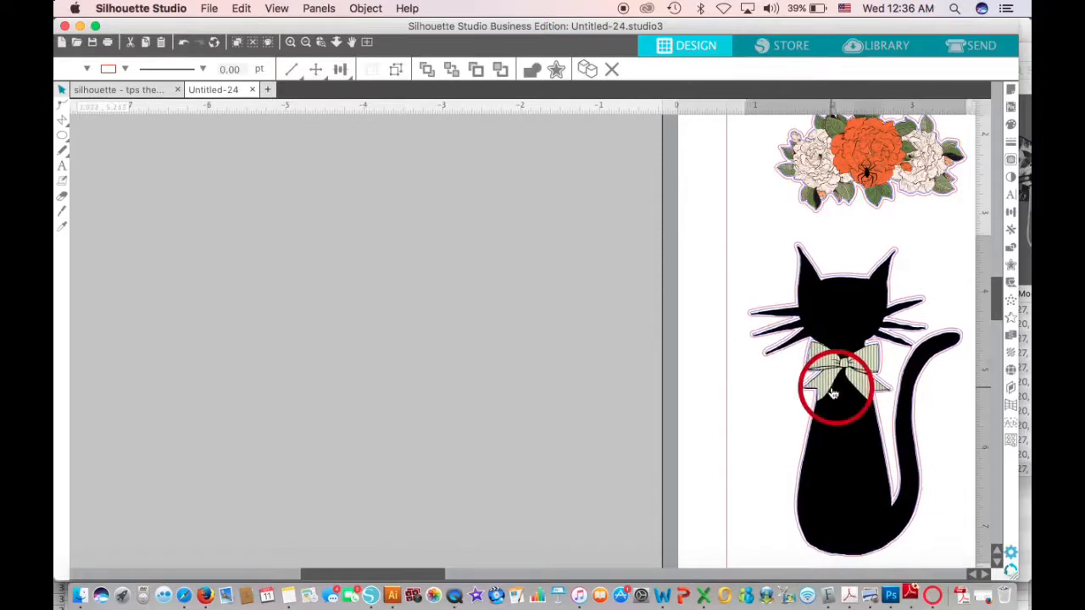
pyautogui.click(499, 199)
# - Place the bow clip in the page's upper right corner, the flowers in the upper left and the cat in the lower right
pyautogui.click(307, 45)
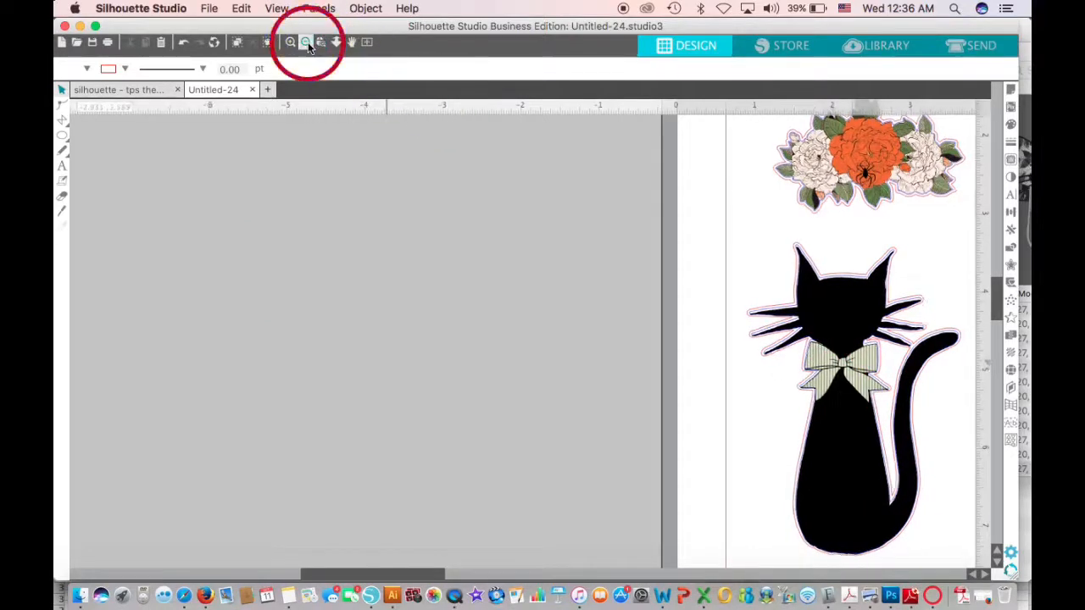
pyautogui.click(307, 45)
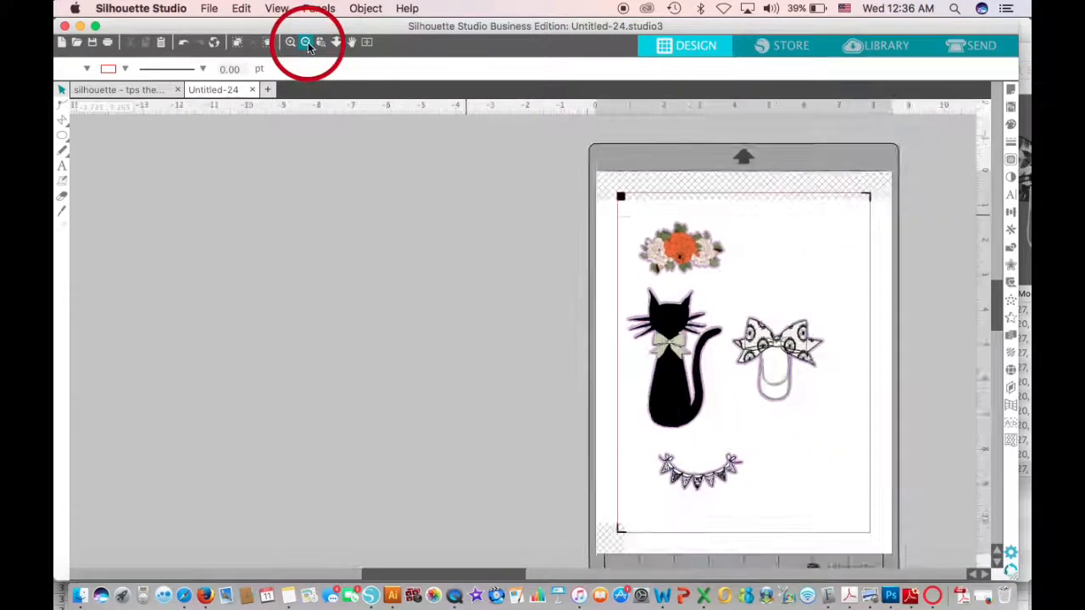
pyautogui.click(784, 336)
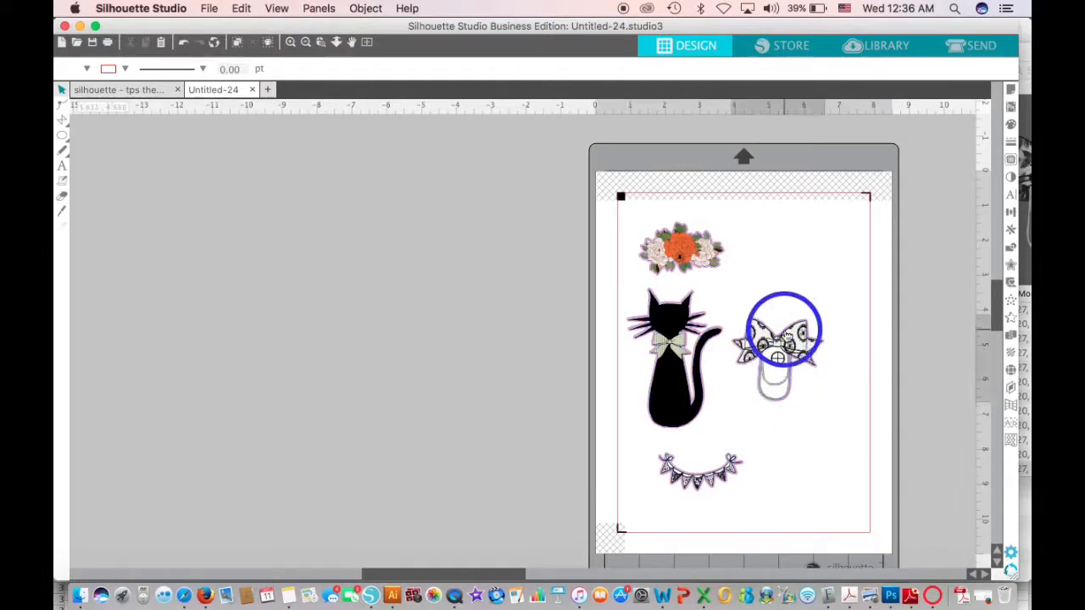
pyautogui.moveTo(785, 336); pyautogui.dragTo(838, 219)
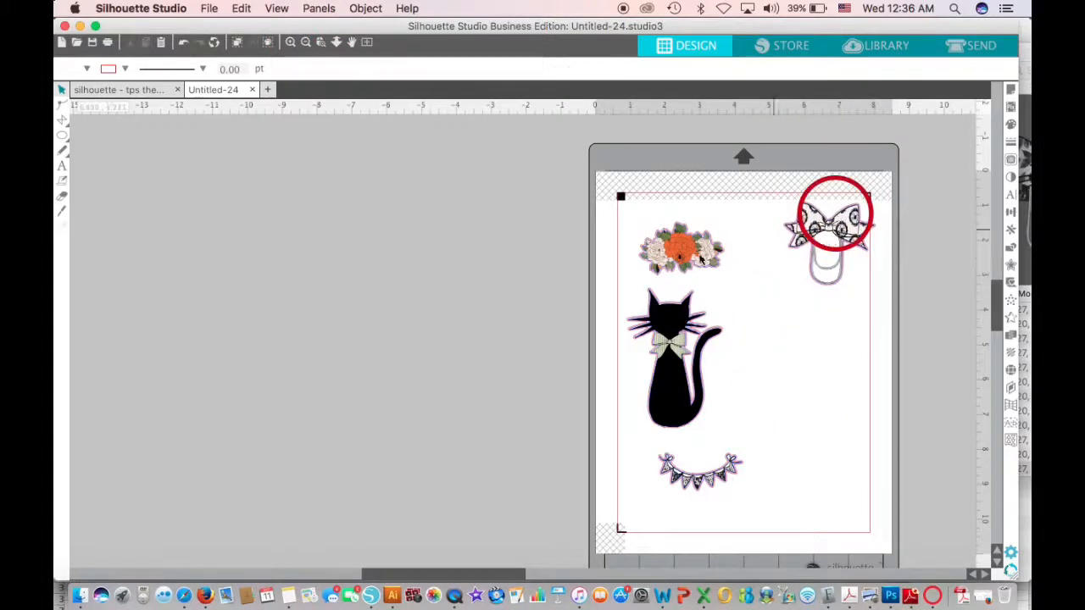
pyautogui.moveTo(680, 247); pyautogui.dragTo(666, 242)
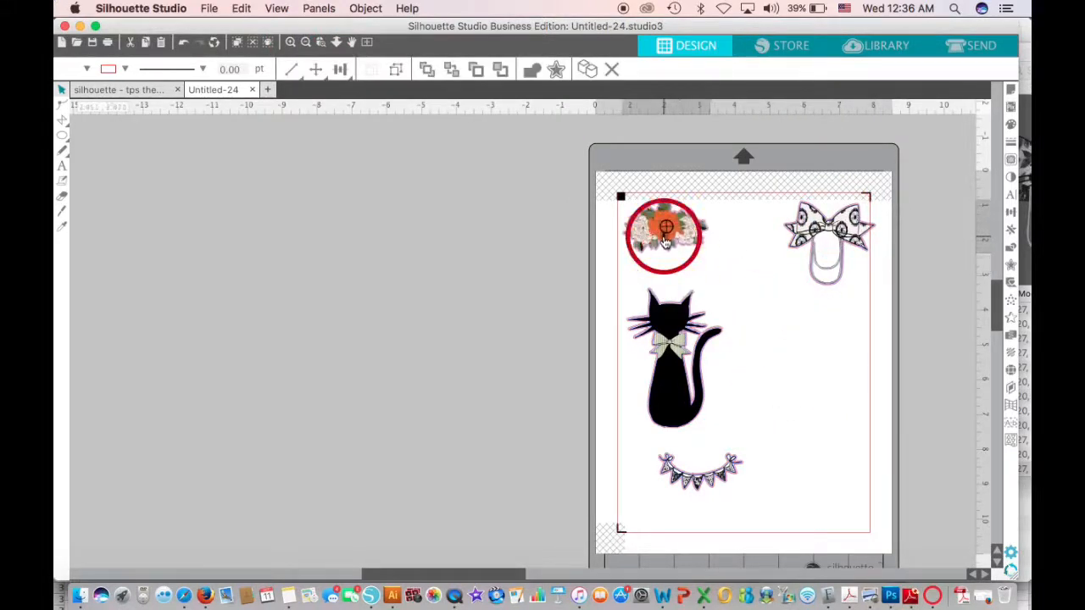
pyautogui.moveTo(681, 383); pyautogui.dragTo(825, 481)
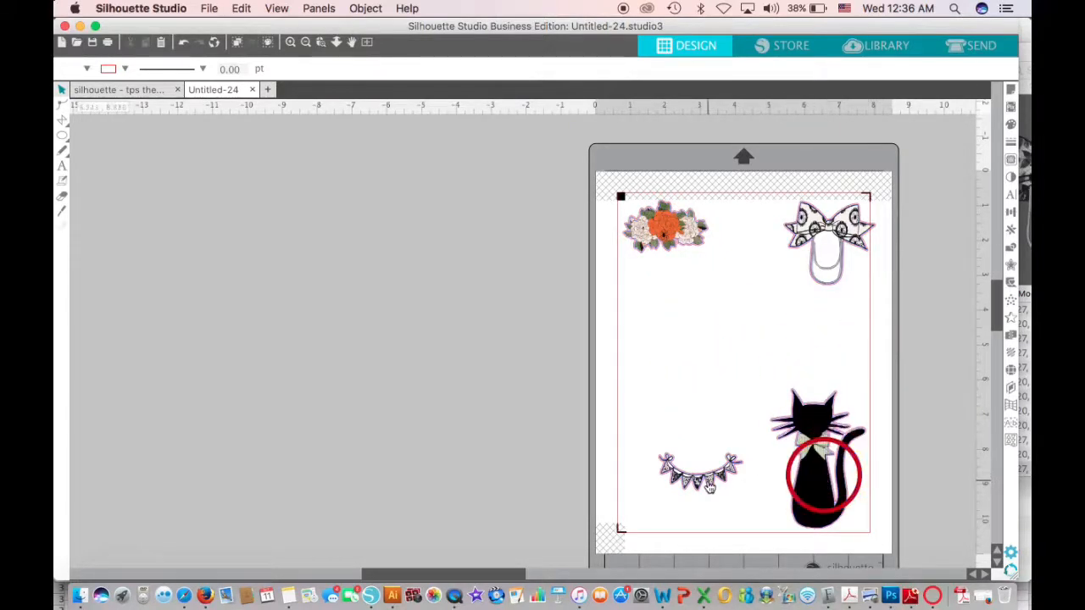
# - Enlarge the bunting banner to about 4.98 by 2.24 in across the middle of the page, and select the black cat
pyautogui.moveTo(710, 487); pyautogui.dragTo(824, 373)
pyautogui.click(736, 337)
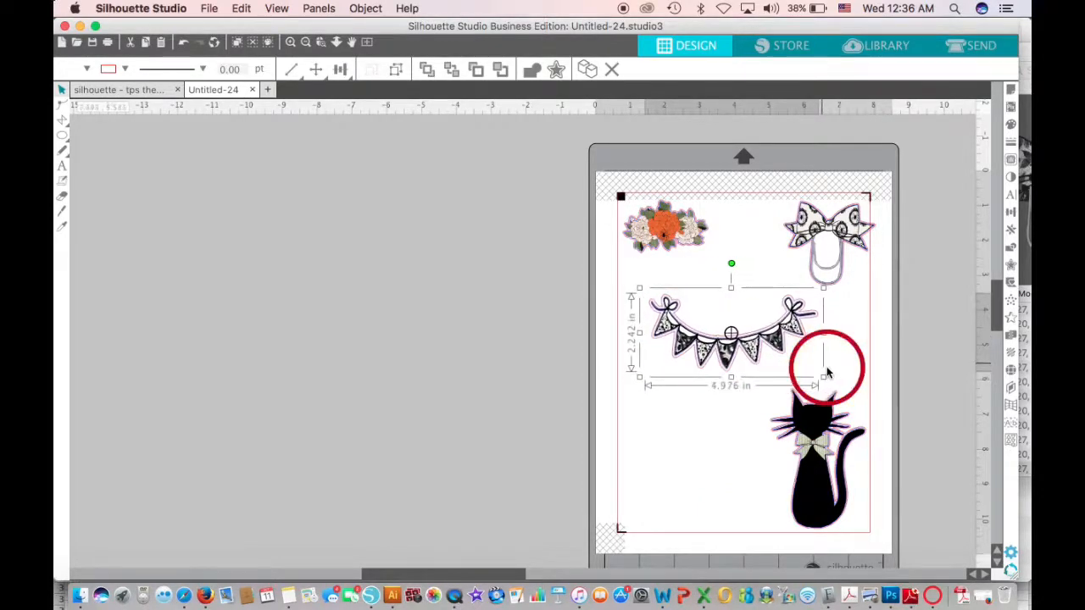
pyautogui.click(819, 445)
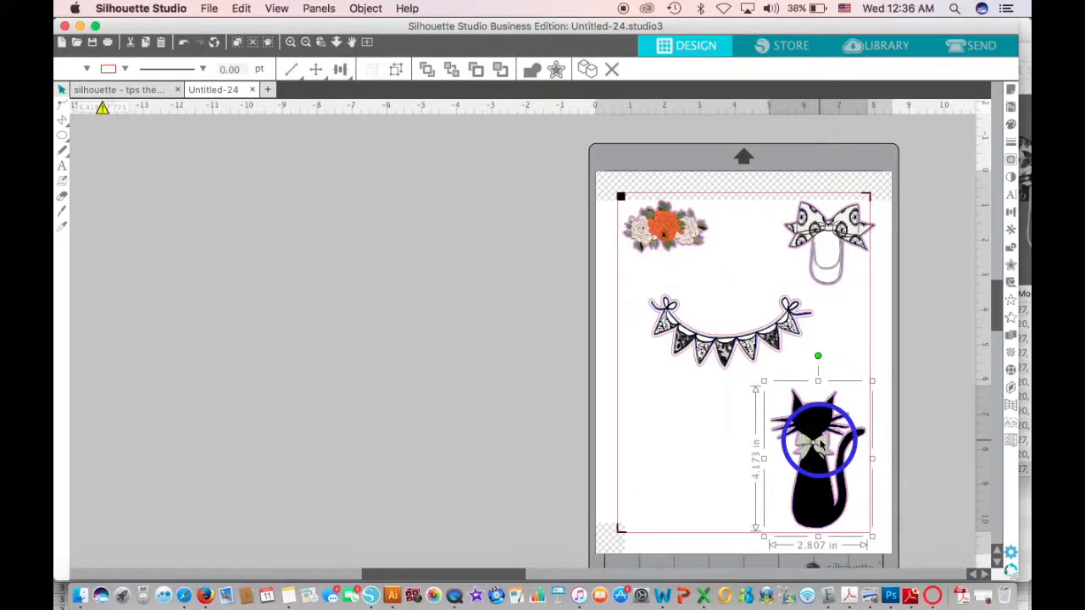
# - Create a mirrored copy of the black cat to its left using the Replicate options
pyautogui.click(1009, 229)
pyautogui.click(878, 232)
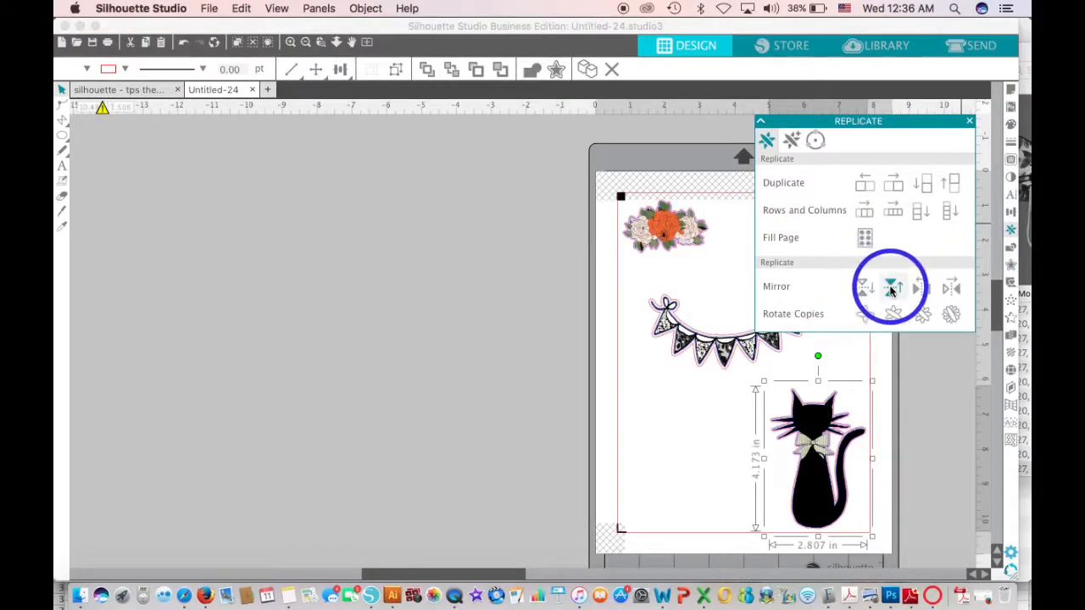
pyautogui.click(922, 289)
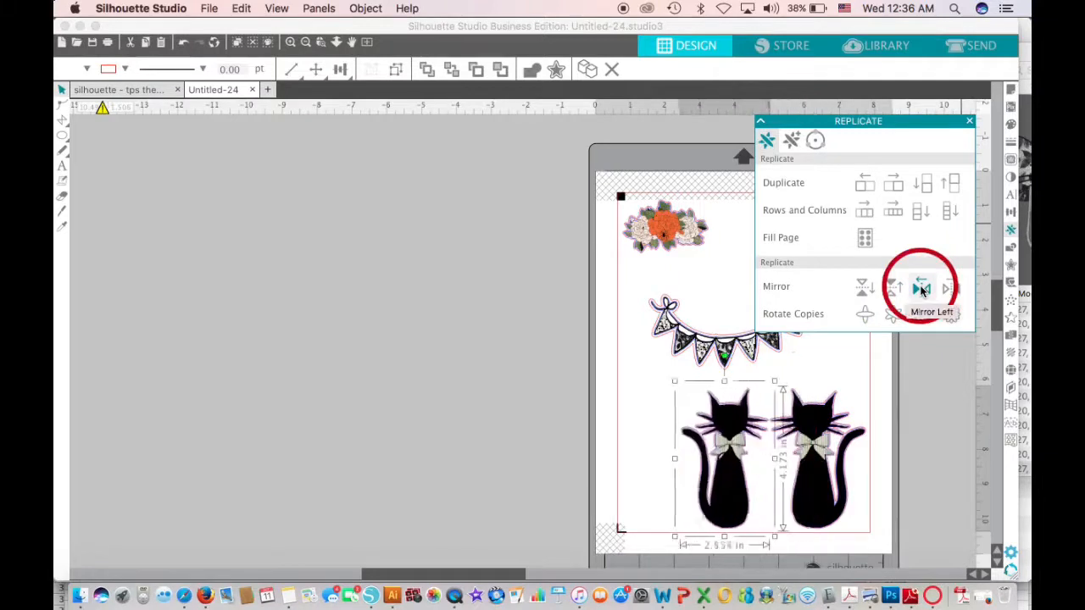
# - Duplicate the floral cluster to the right and close the Replicate settings
pyautogui.click(666, 227)
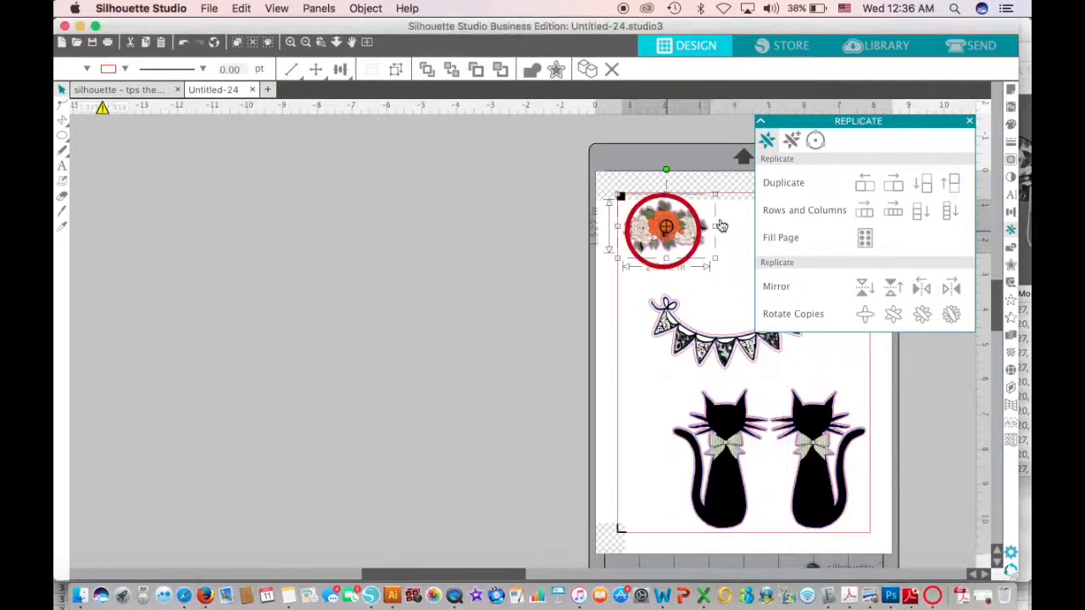
pyautogui.click(893, 184)
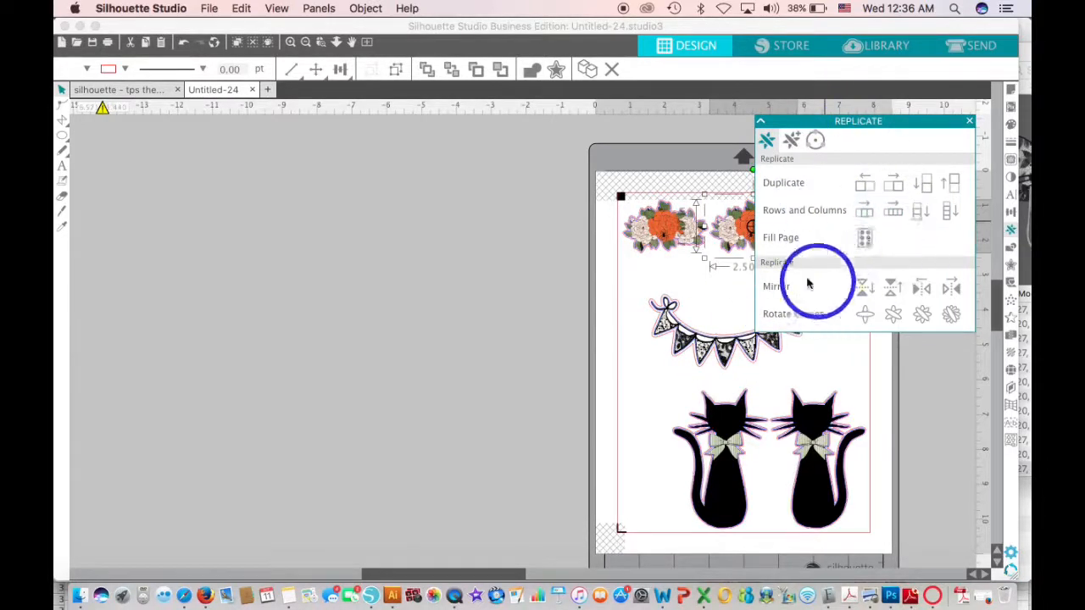
pyautogui.click(969, 125)
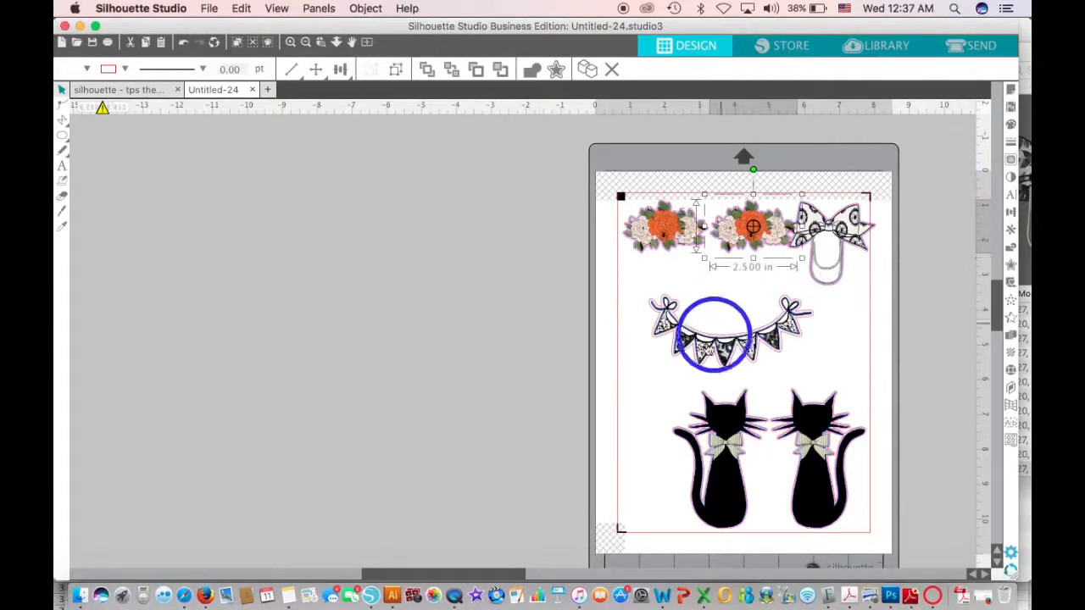
# - Rotate the bunting banner into a tilted upside-down arch beside the left cat, and move the bow clip above the right cat
pyautogui.moveTo(698, 346); pyautogui.dragTo(690, 358)
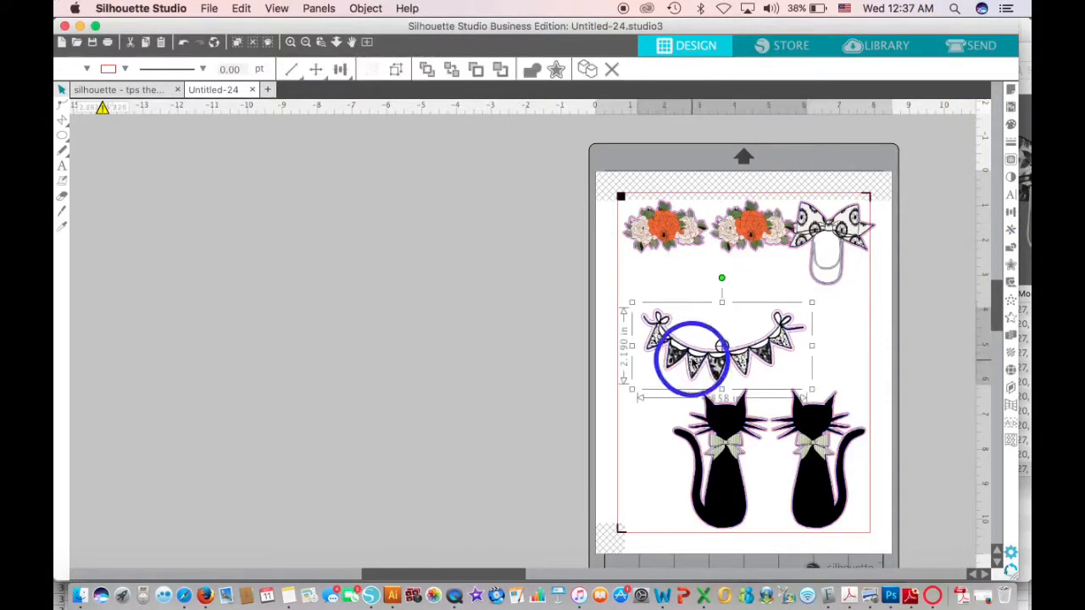
pyautogui.moveTo(721, 278); pyautogui.dragTo(700, 352)
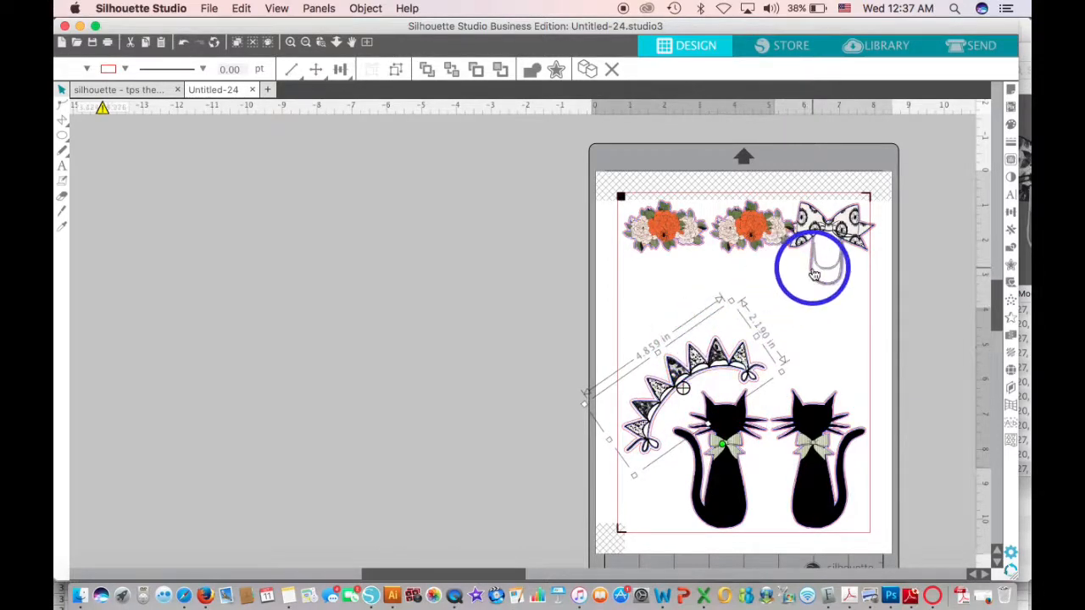
pyautogui.moveTo(818, 266); pyautogui.dragTo(805, 369)
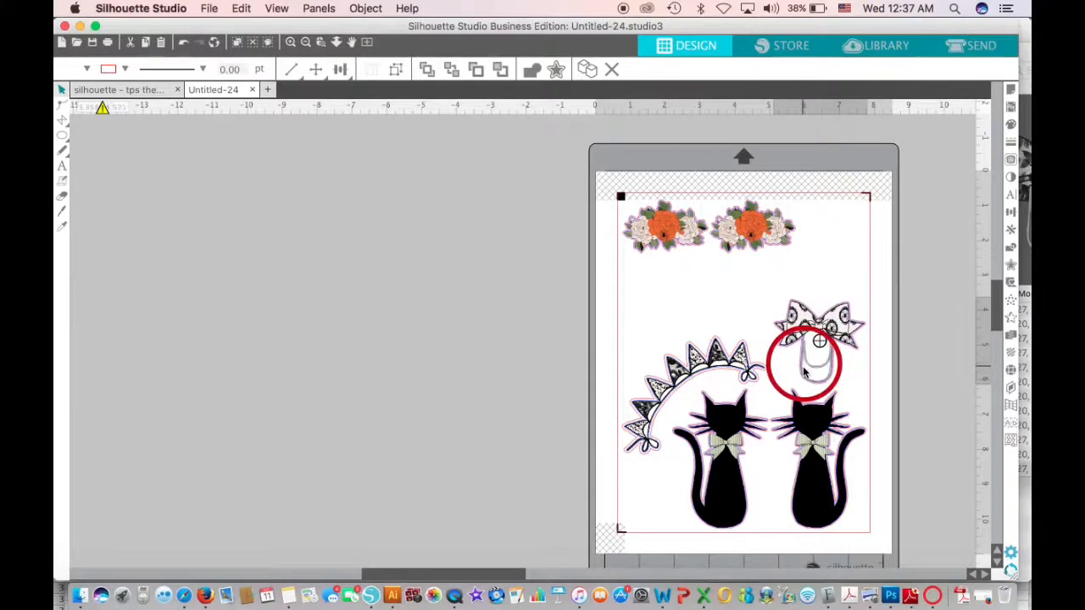
# - Copy and paste the bow clip, shrink the copy and place it between the lower bodies of the two cats
pyautogui.rightClick(792, 315)
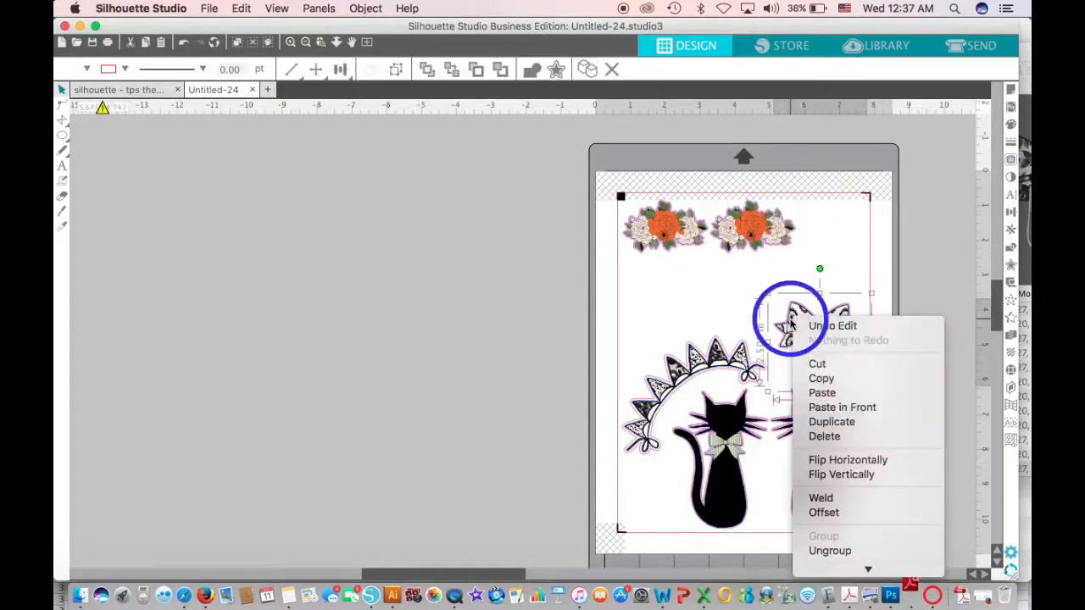
pyautogui.click(819, 379)
pyautogui.rightClick(818, 278)
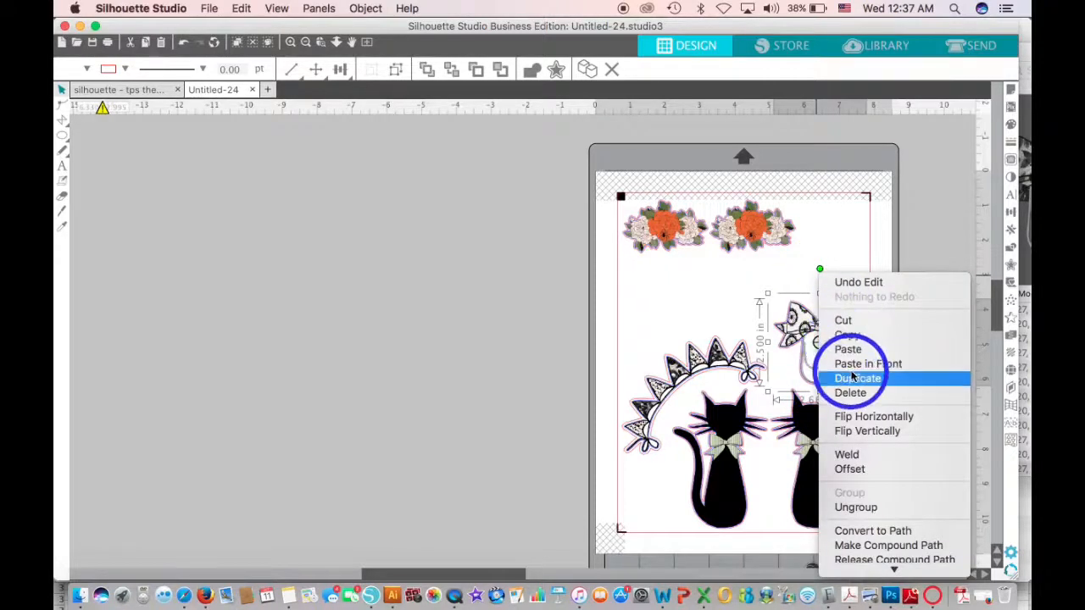
pyautogui.click(852, 381)
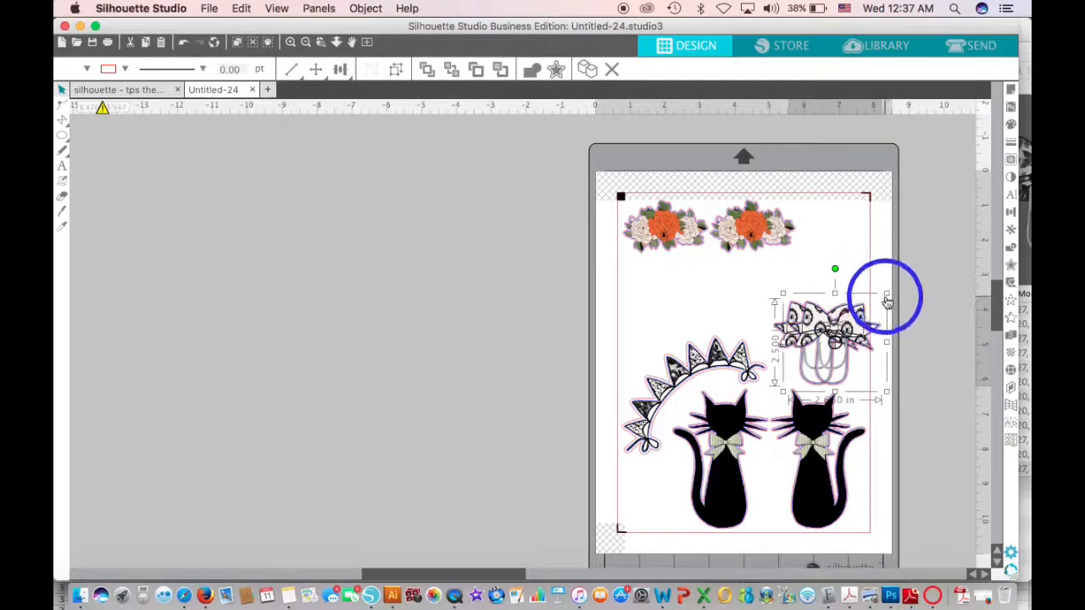
pyautogui.moveTo(886, 303); pyautogui.dragTo(886, 291)
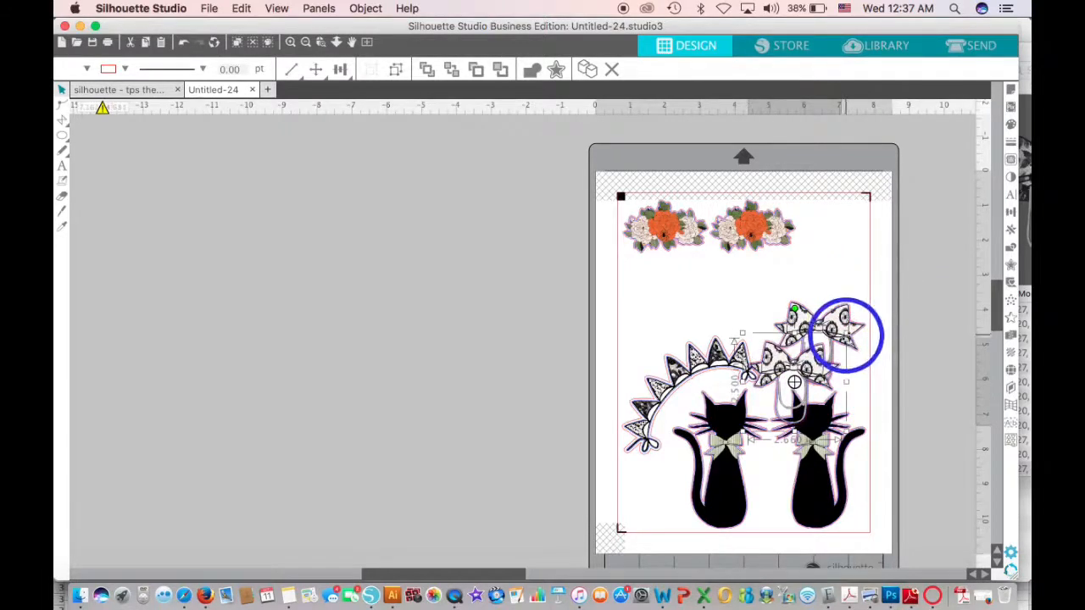
pyautogui.rightClick(834, 346)
pyautogui.click(809, 380)
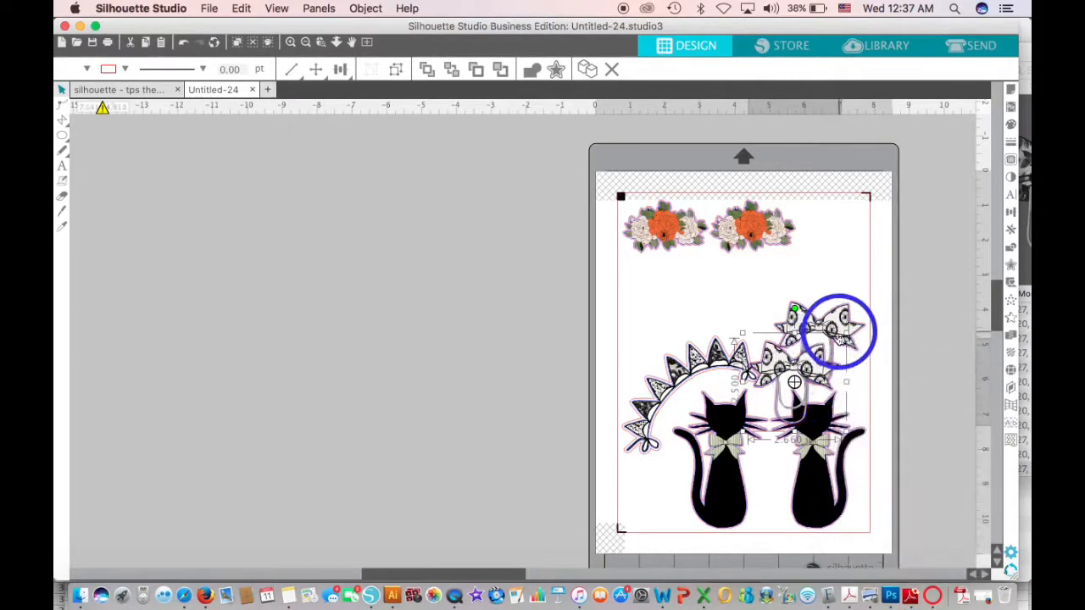
pyautogui.click(744, 331)
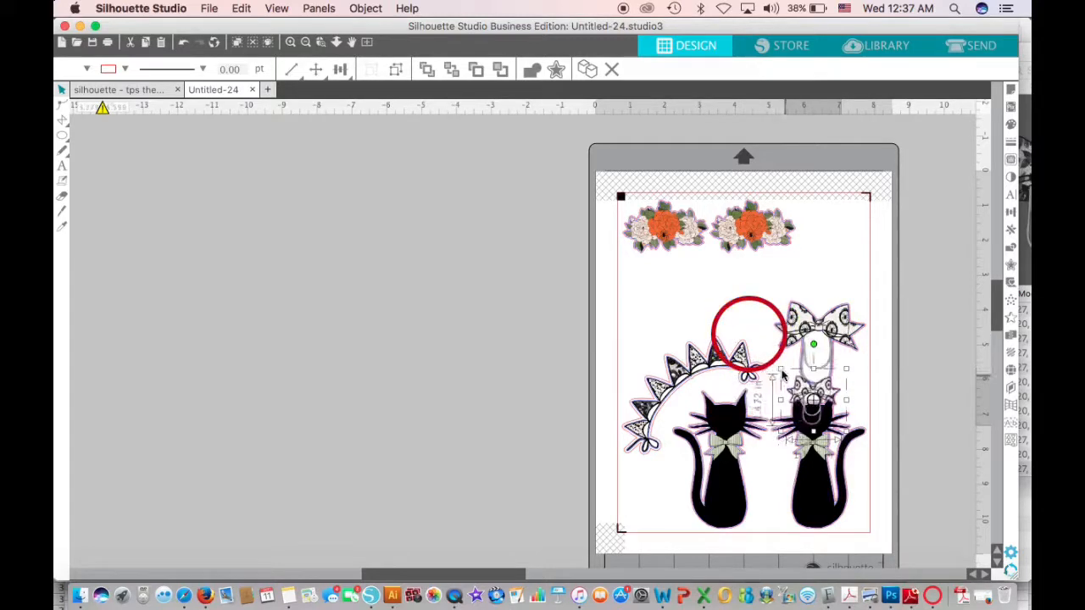
pyautogui.moveTo(779, 364); pyautogui.dragTo(761, 480)
# - Move the left floral cluster down above the banner and create a mirrored copy above it with Replicate
pyautogui.click(734, 230)
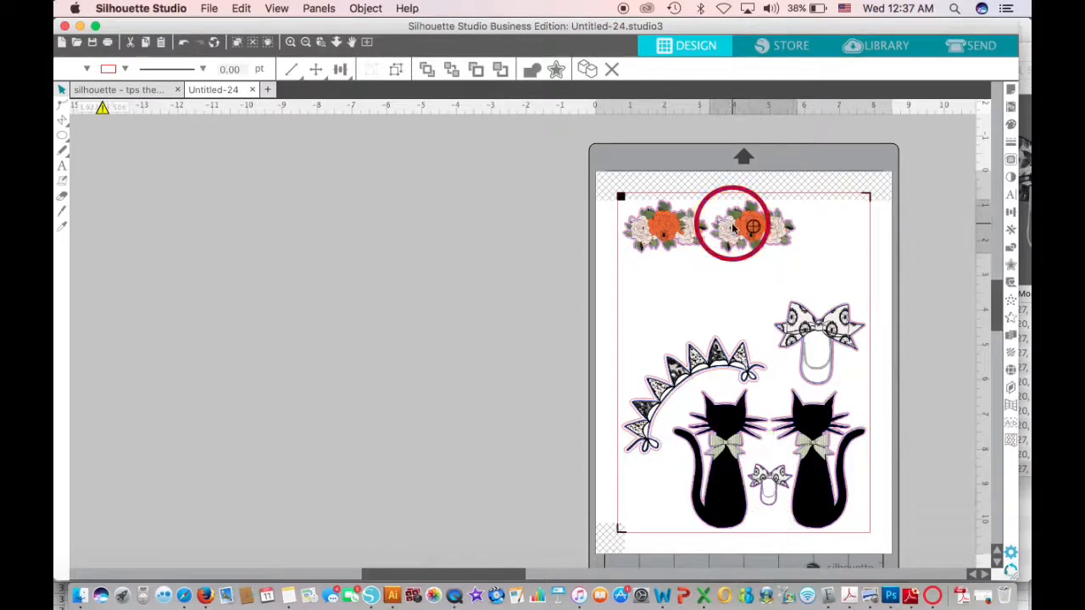
pyautogui.click(663, 240)
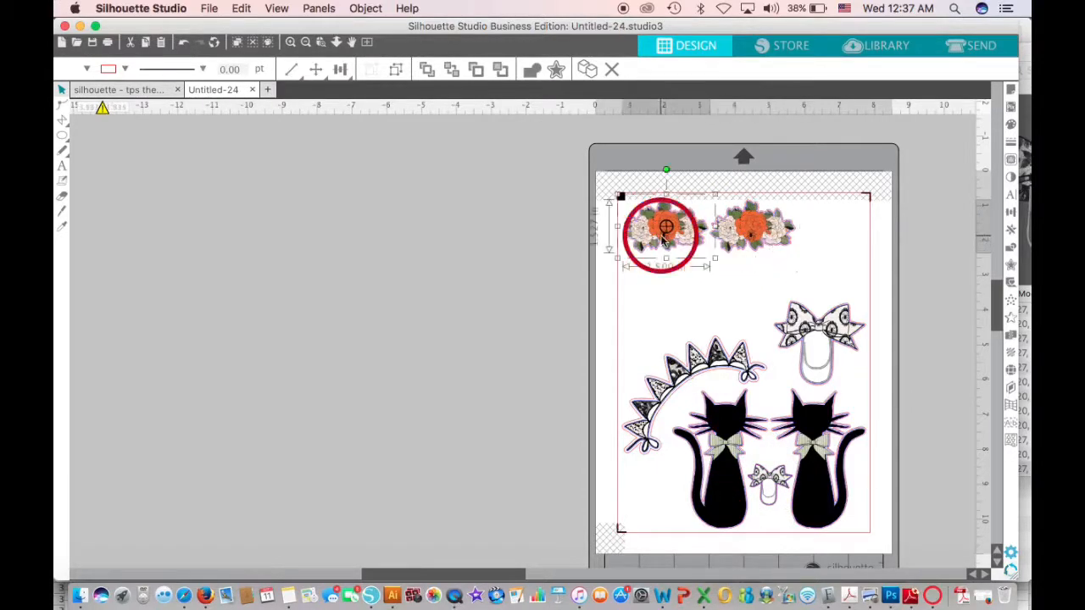
pyautogui.moveTo(641, 244); pyautogui.dragTo(649, 311)
pyautogui.click(1010, 178)
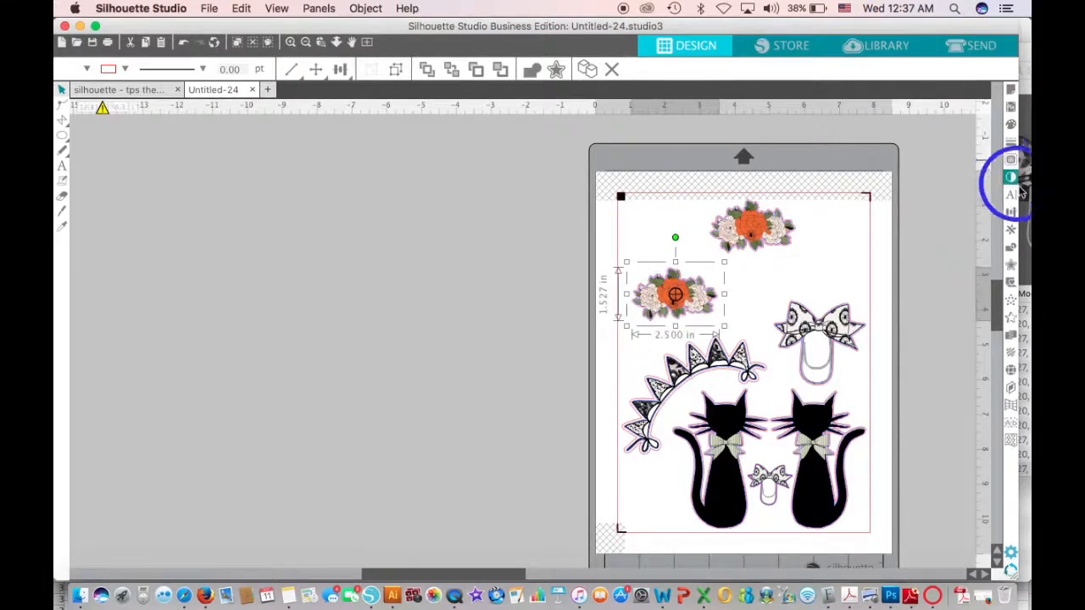
pyautogui.click(1008, 239)
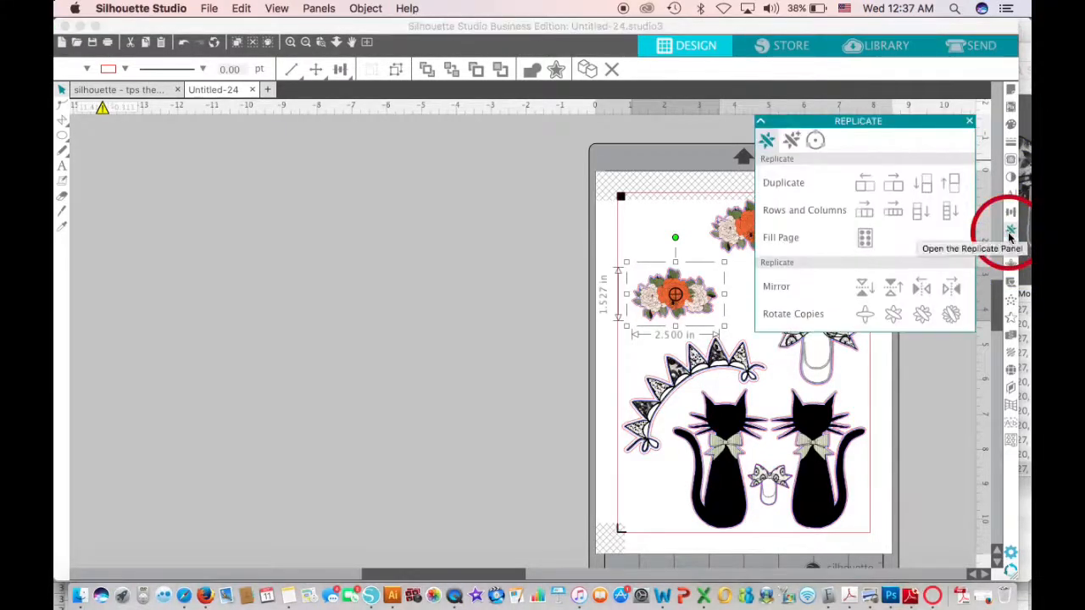
pyautogui.click(893, 288)
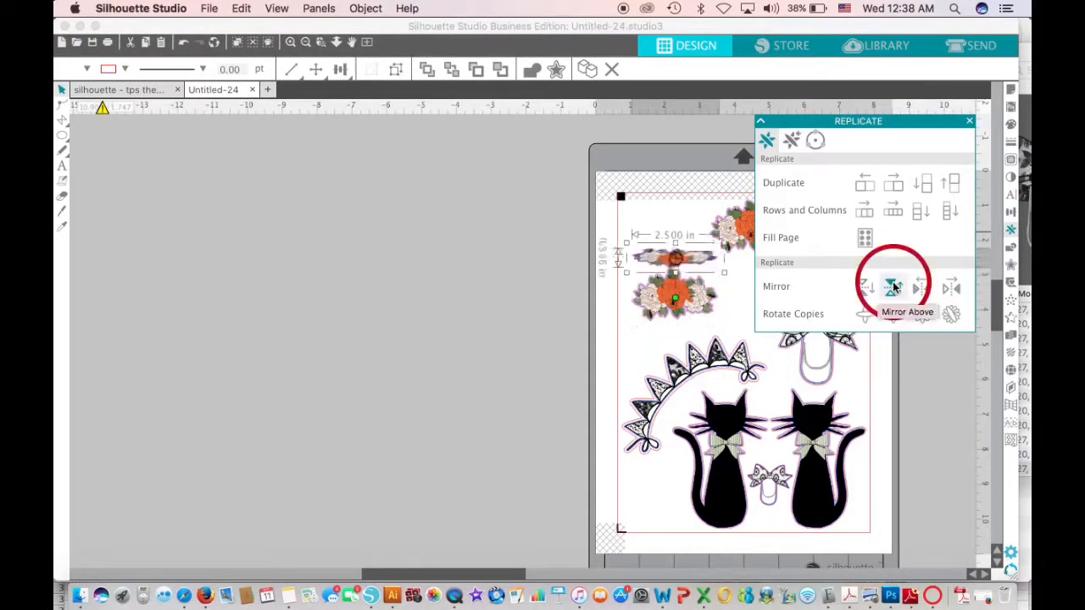
pyautogui.click(745, 310)
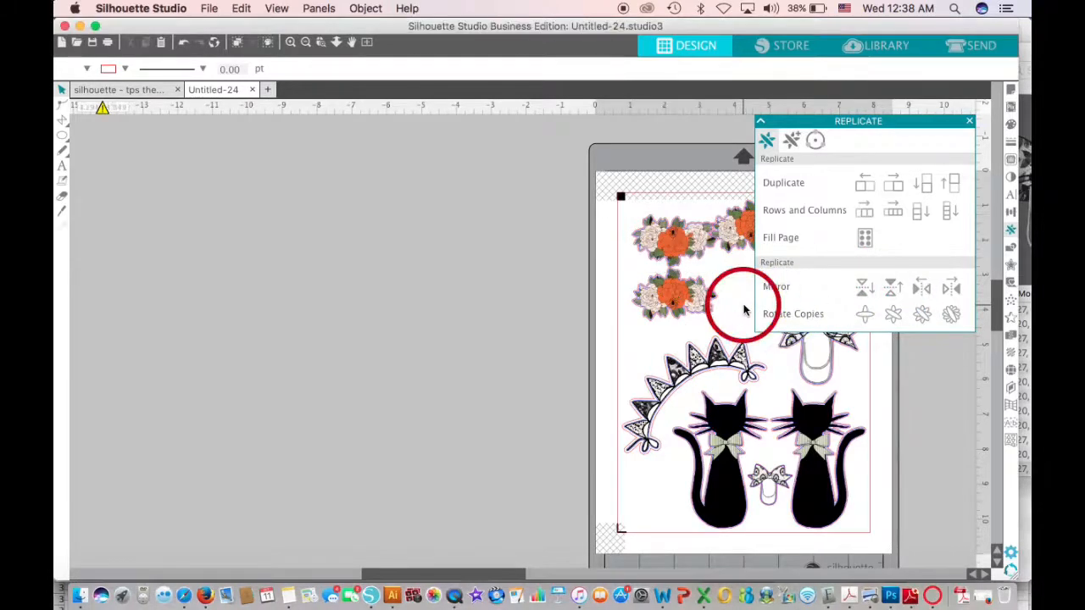
pyautogui.click(969, 122)
# - Enlarge the right floral cluster to about 2.41 in high and position it inside the cut border above the large bow clip
pyautogui.moveTo(730, 244); pyautogui.dragTo(773, 243)
pyautogui.moveTo(832, 270); pyautogui.dragTo(877, 318)
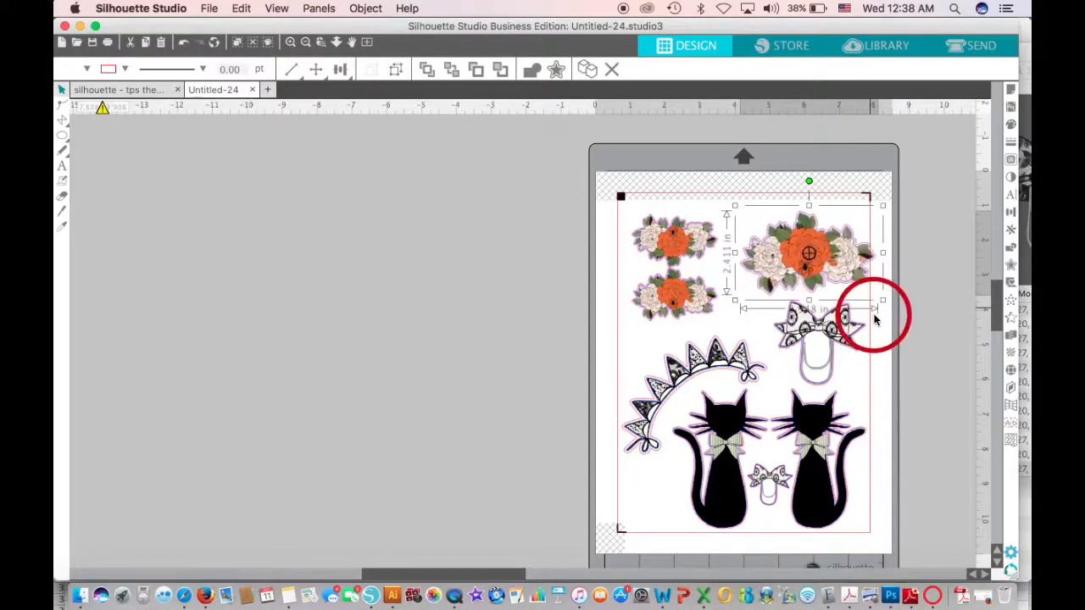
pyautogui.moveTo(775, 252); pyautogui.dragTo(765, 258)
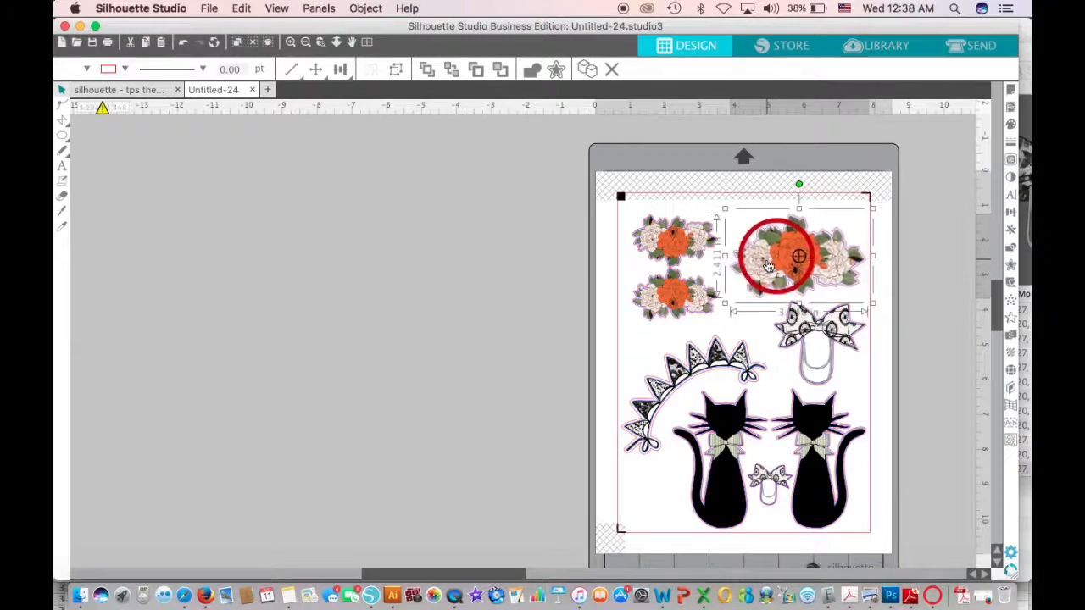
pyautogui.click(424, 414)
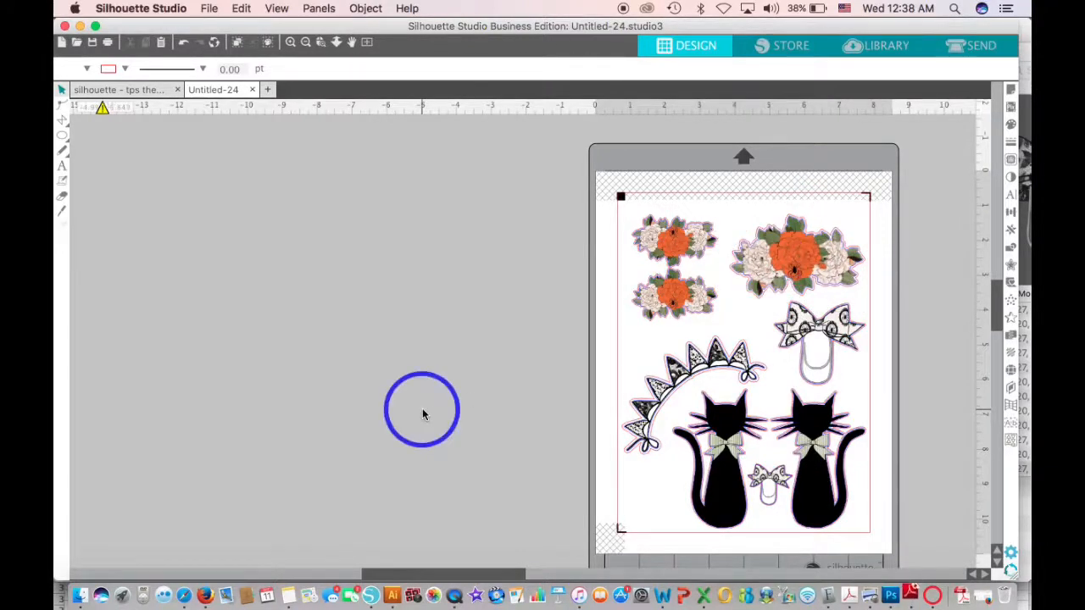
# - Copy and paste the left cat, shrink the copy to about 1 in wide and place it beneath the banner's lower end
pyautogui.click(721, 477)
pyautogui.rightClick(721, 477)
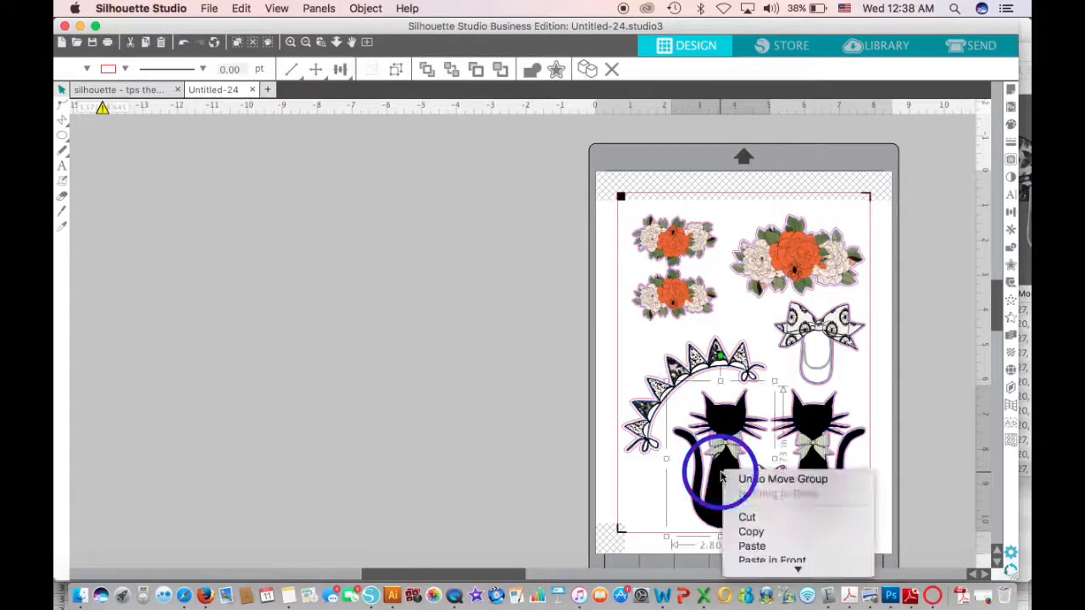
pyautogui.click(749, 533)
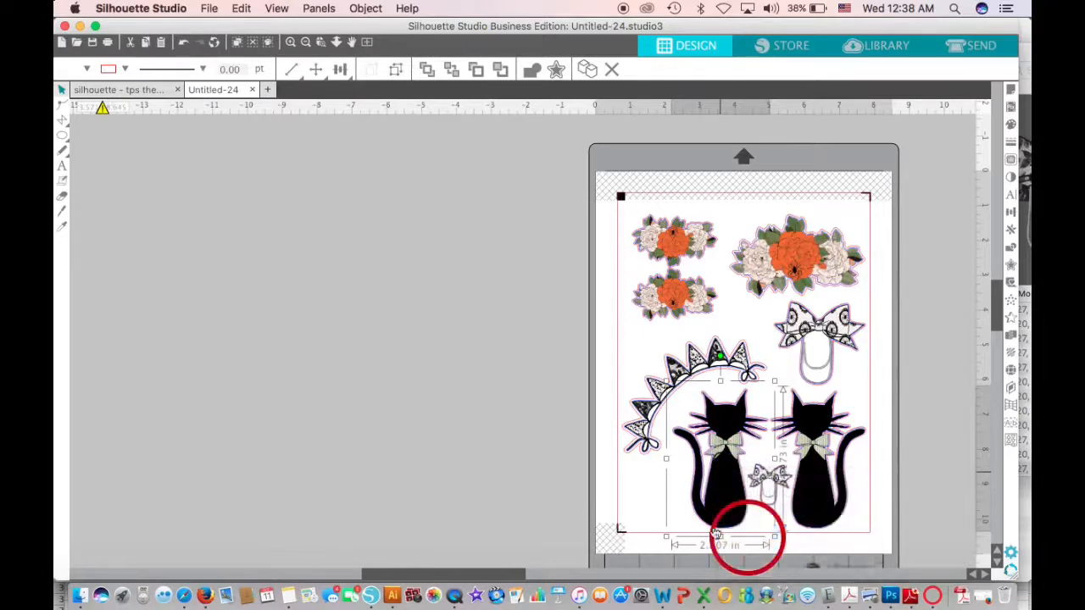
pyautogui.rightClick(540, 463)
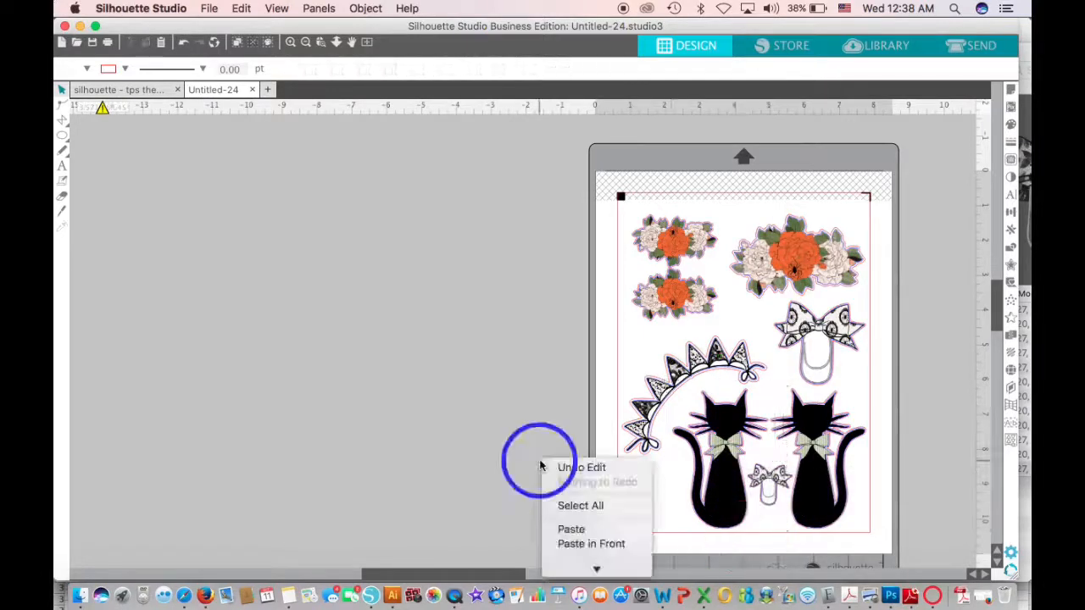
pyautogui.click(589, 530)
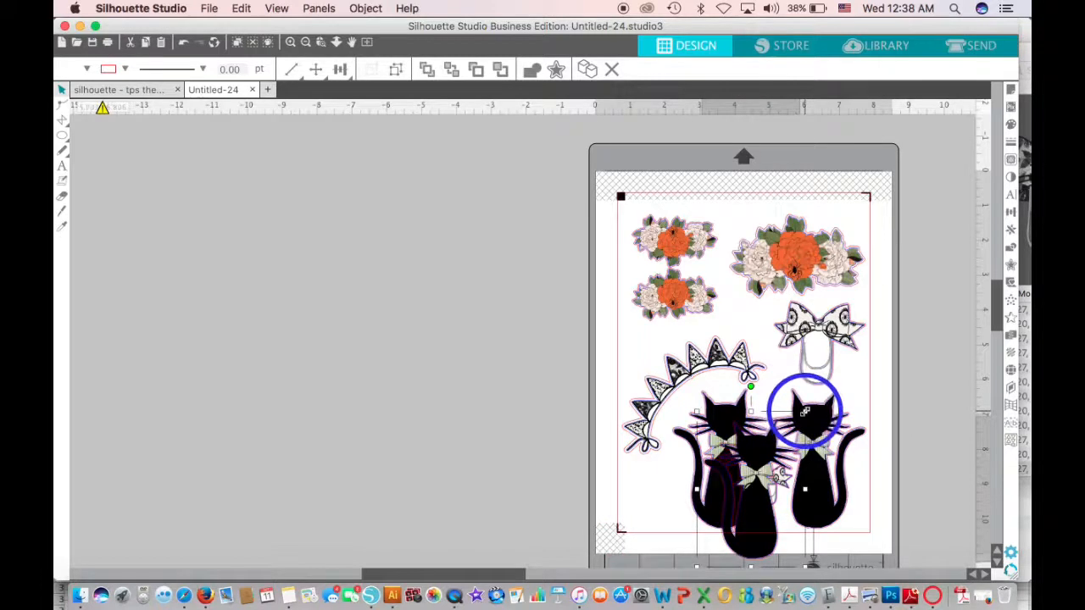
pyautogui.moveTo(801, 414); pyautogui.dragTo(746, 514)
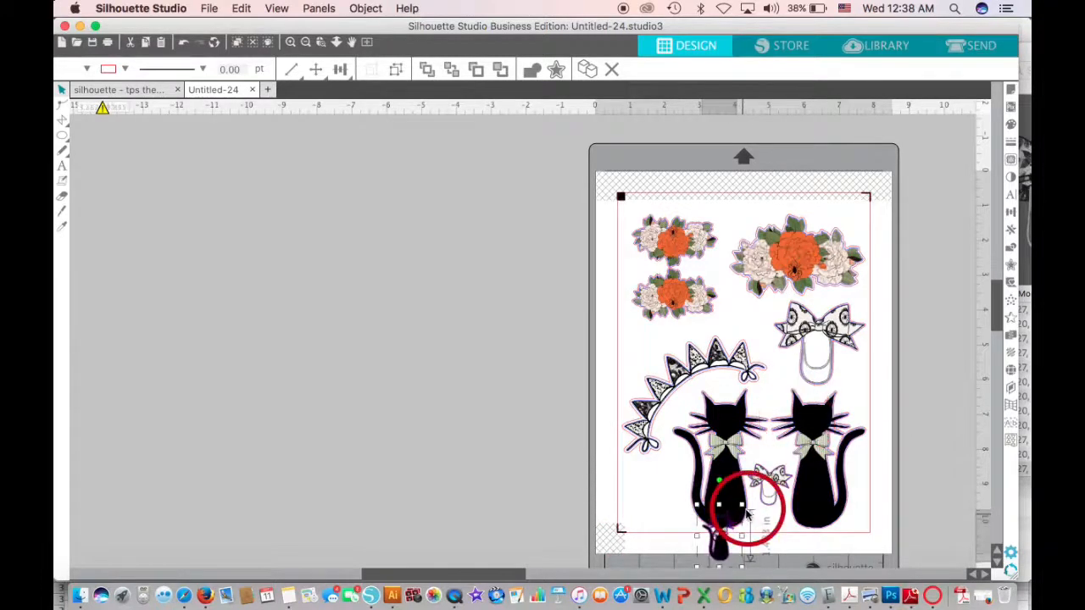
pyautogui.moveTo(722, 555); pyautogui.dragTo(647, 511)
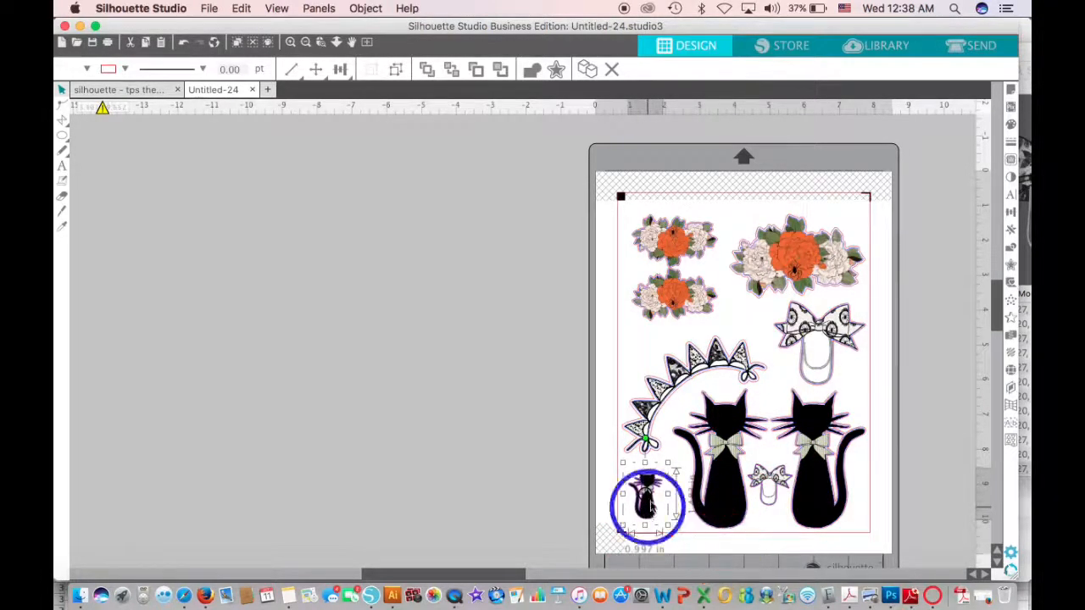
# - Enlarge the small cat to about 1.3 in wide, keep it within the registration marks and deselect it
pyautogui.moveTo(669, 464); pyautogui.dragTo(652, 513)
pyautogui.click(661, 470)
pyautogui.click(654, 505)
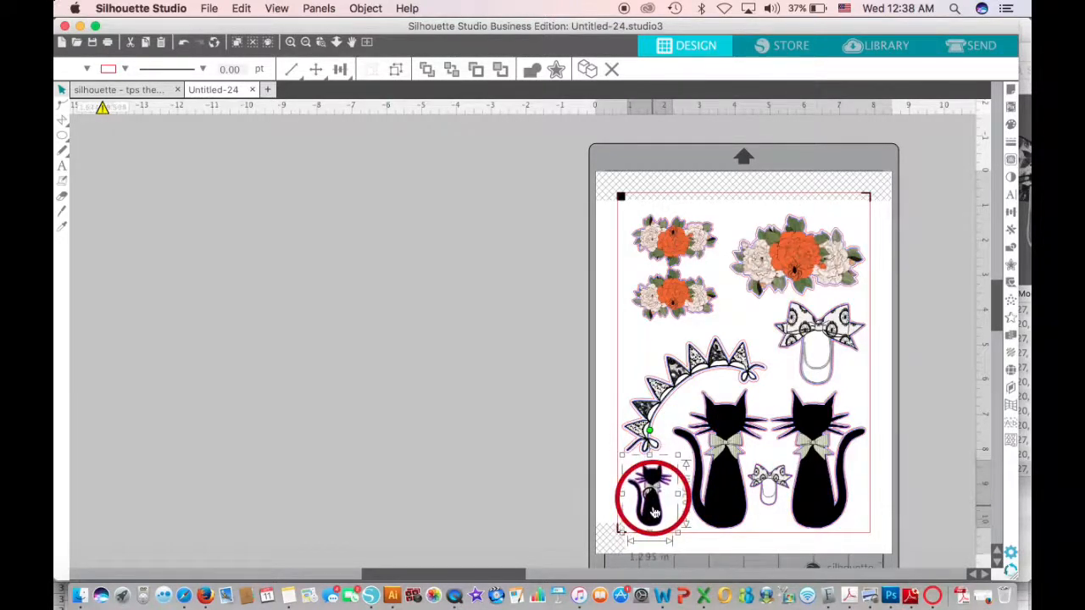
pyautogui.press('Escape')
pyautogui.click(501, 432)
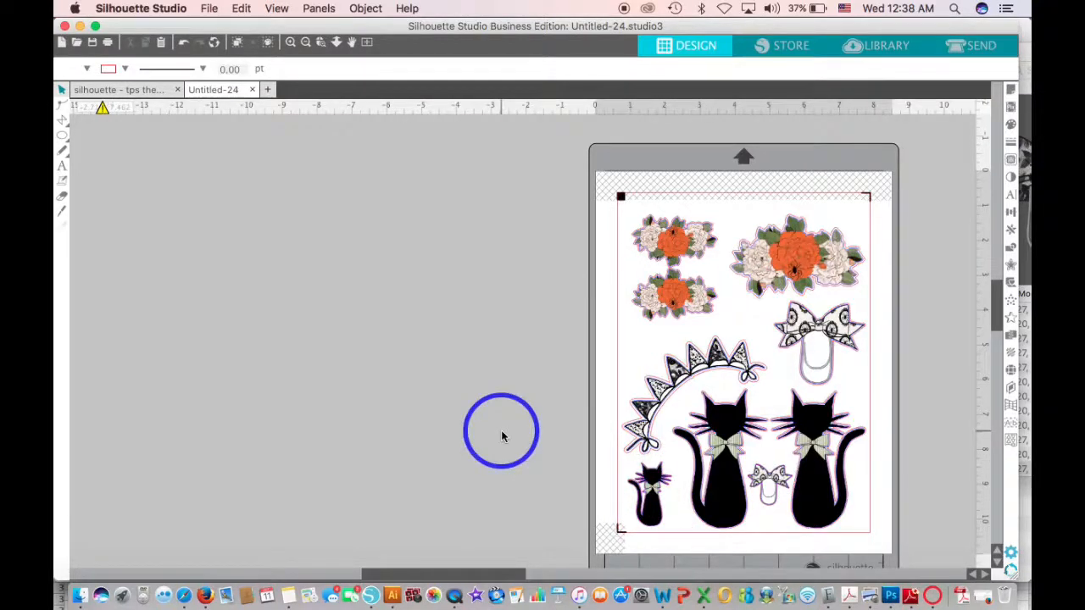
# - Nudge the lower small floral cluster slightly down to separate it from its mirrored copy, and deselect it
pyautogui.click(661, 315)
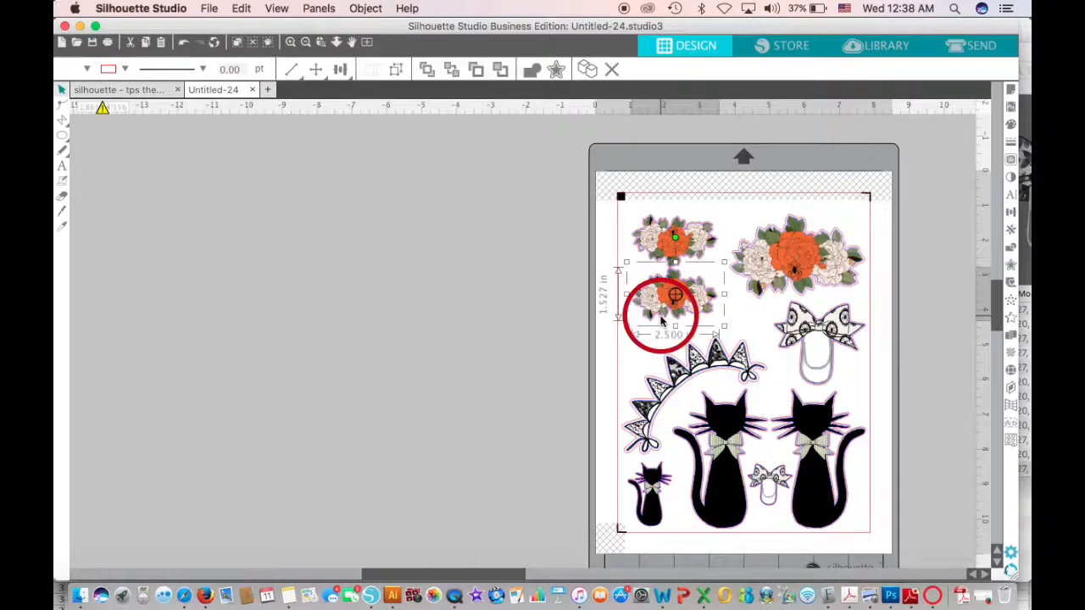
pyautogui.click(465, 316)
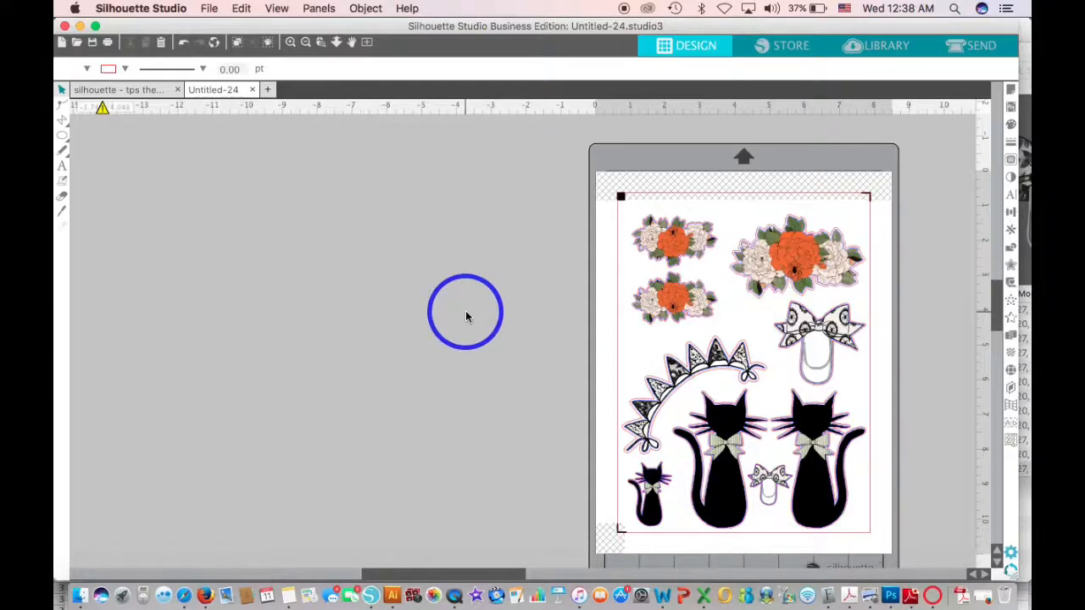
pyautogui.click(625, 9)
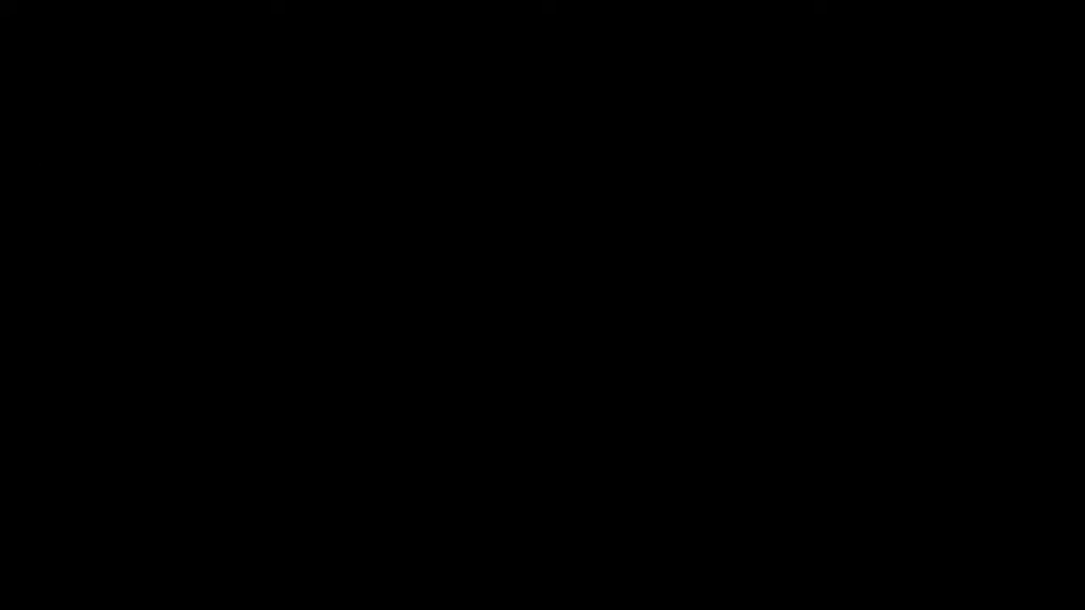